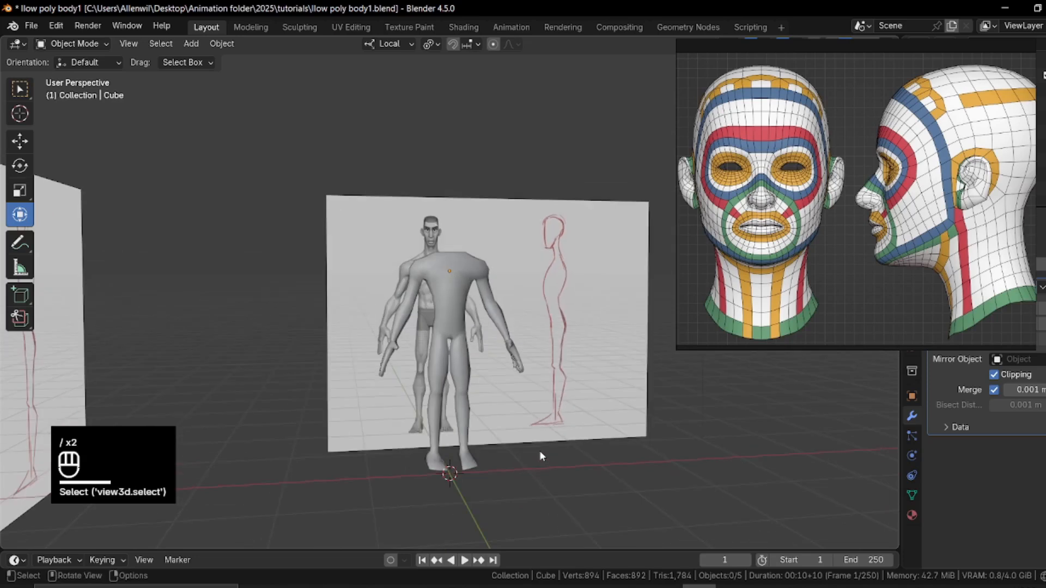
# Add a cube mesh to the scene and isolate it in local view.
pyautogui.hotkey('shift', 'a')
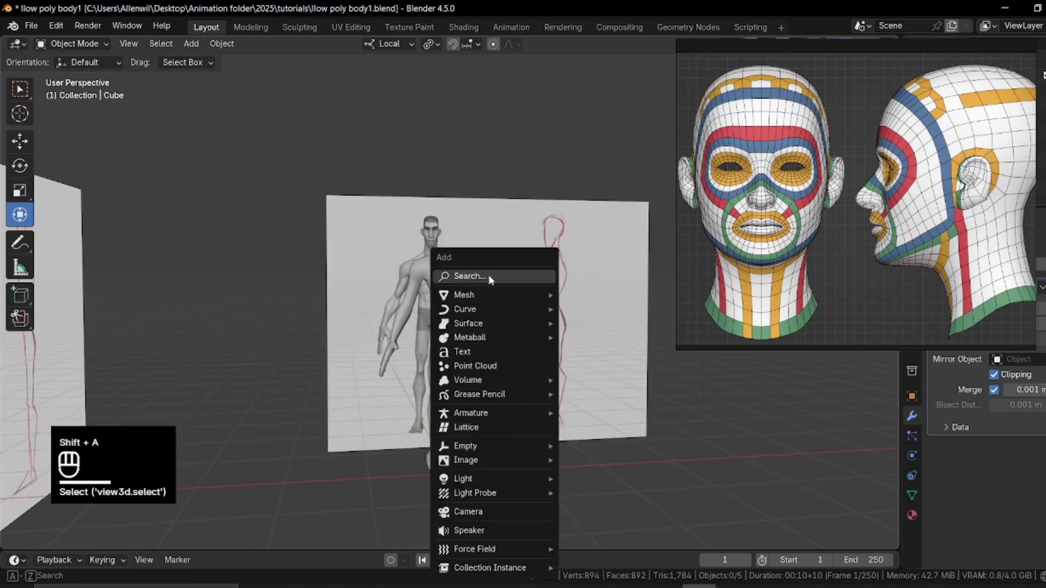
pyautogui.moveTo(504, 298)
pyautogui.click(608, 310)
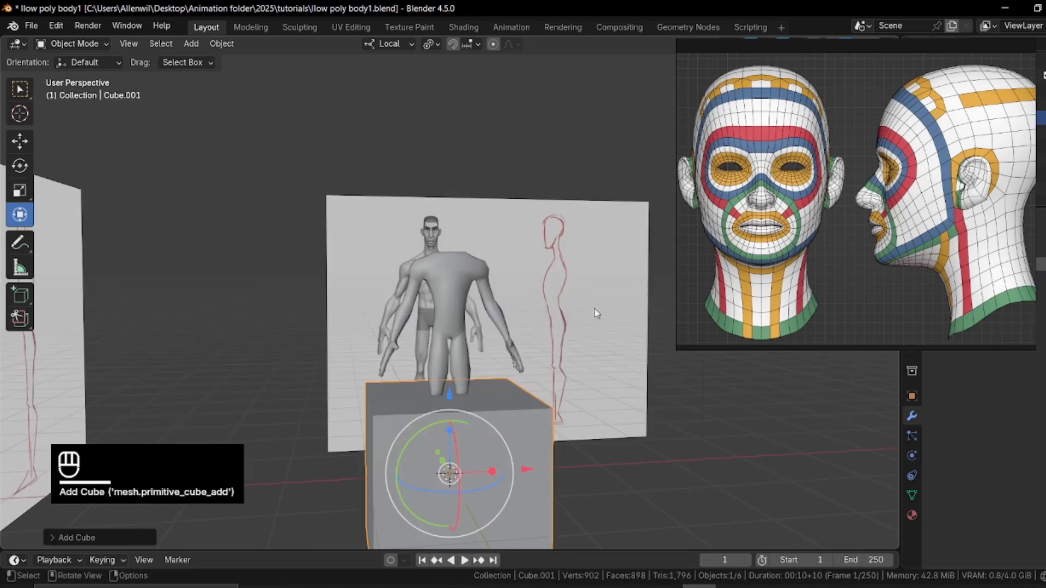
pyautogui.press('/')
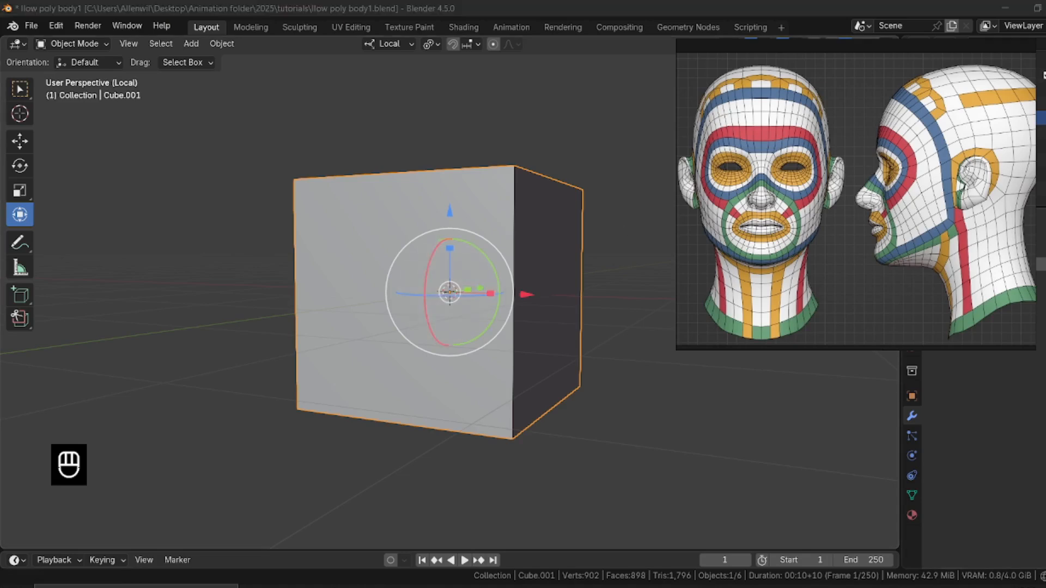
pyautogui.moveTo(680, 187)
pyautogui.moveTo(449, 210); pyautogui.dragTo(530, 236, button='middle')
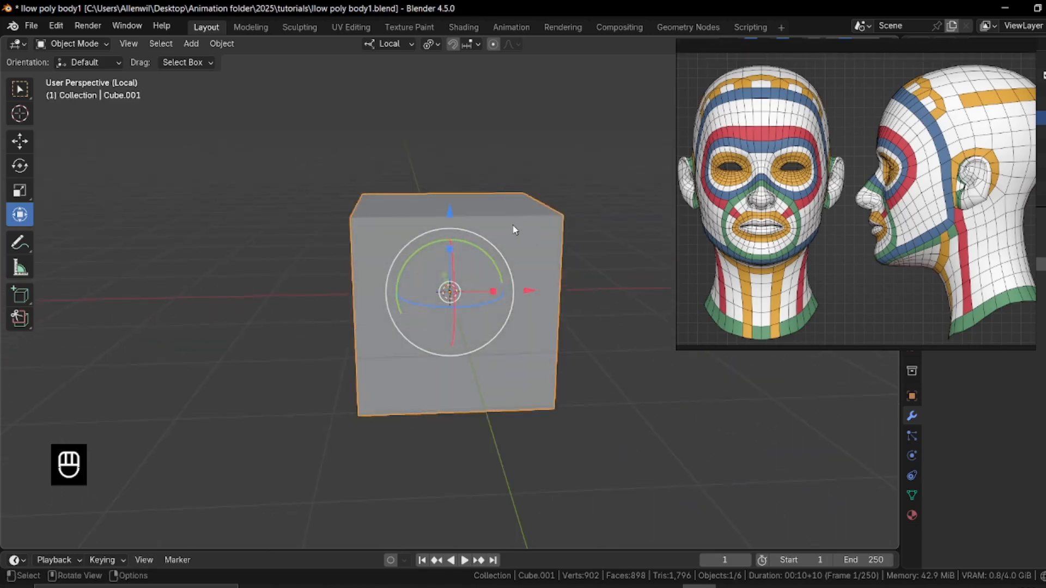
# Give the cube a level 1 Subdivision modifier and move the head reference image clear of the modifier settings.
pyautogui.press('ctrl')
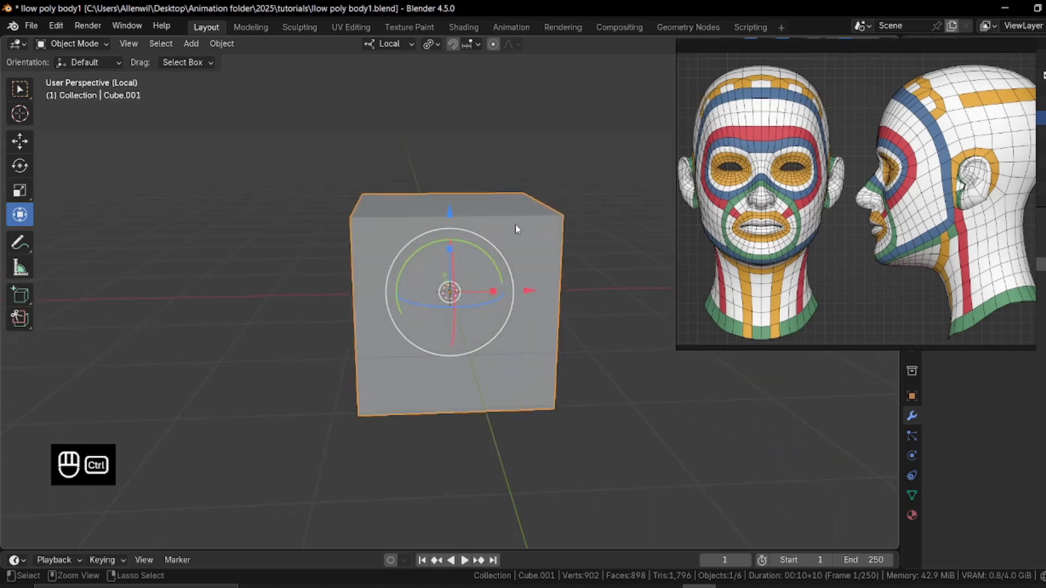
pyautogui.press('ctrl')
pyautogui.hotkey('ctrl', '1')
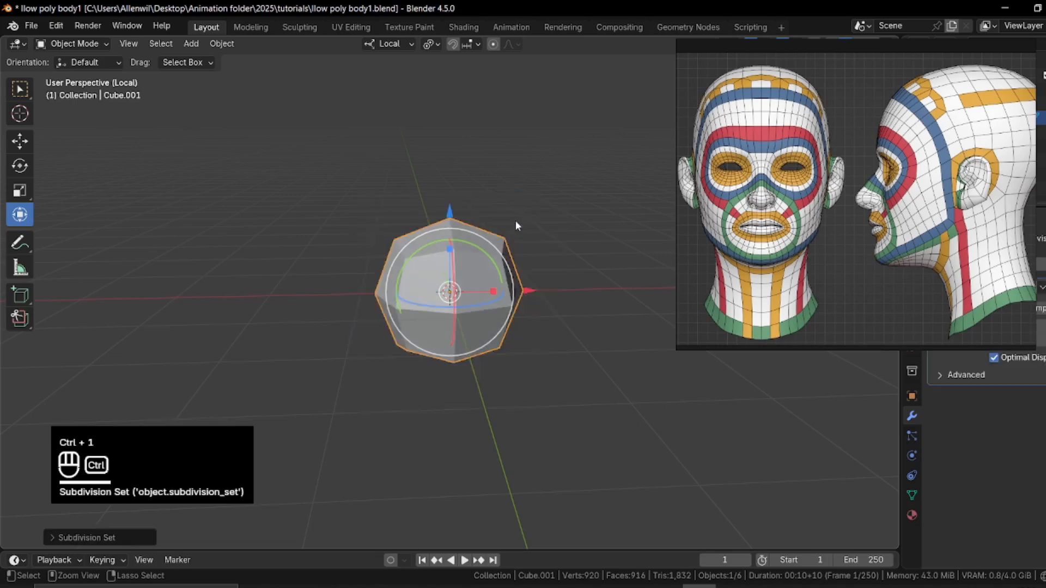
pyautogui.moveTo(890, 258); pyautogui.dragTo(811, 232)
pyautogui.moveTo(358, 284); pyautogui.dragTo(391, 223, button='middle')
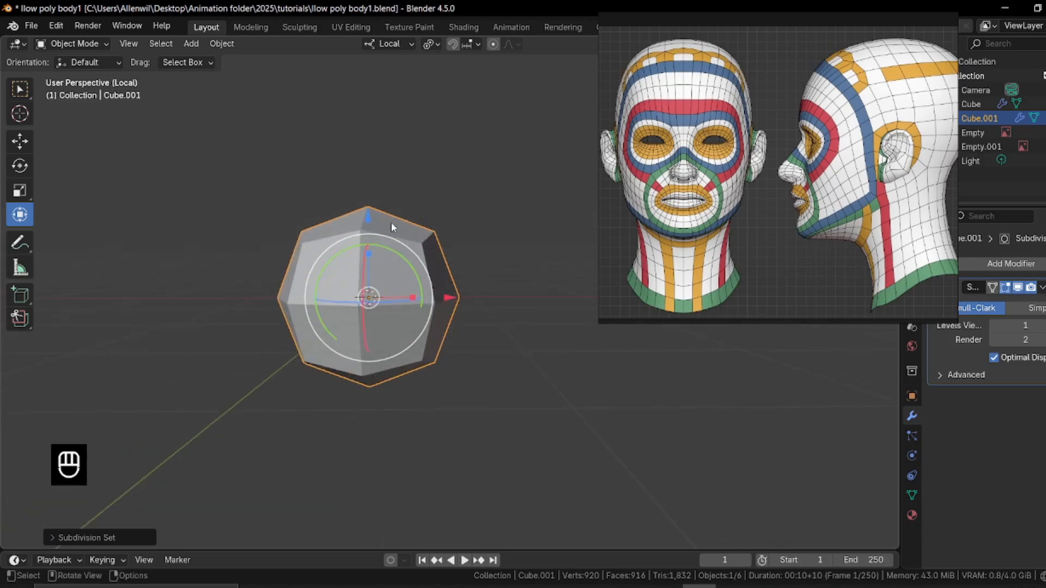
pyautogui.press('KP_1')
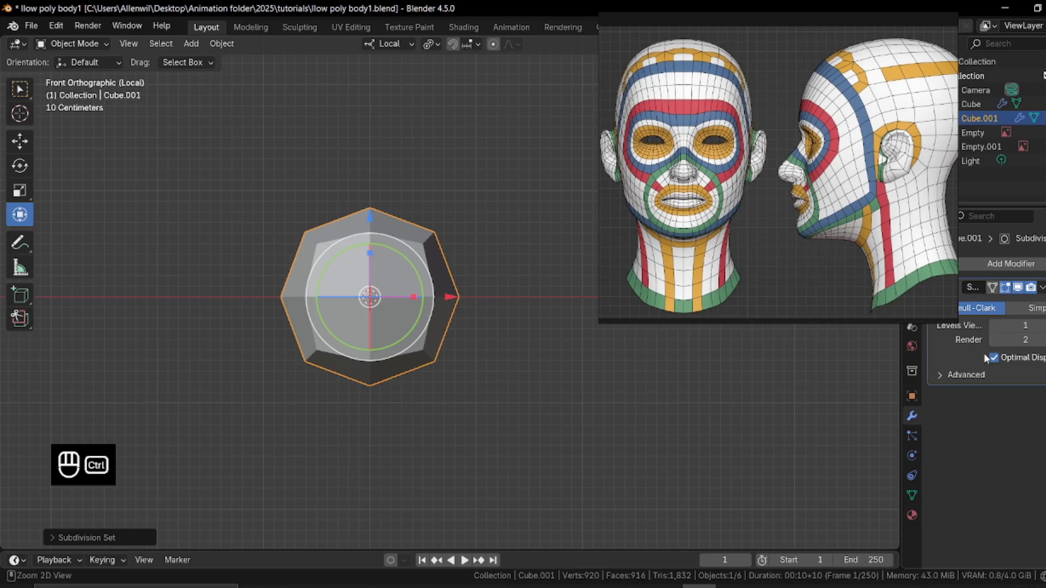
pyautogui.moveTo(852, 247); pyautogui.dragTo(770, 218)
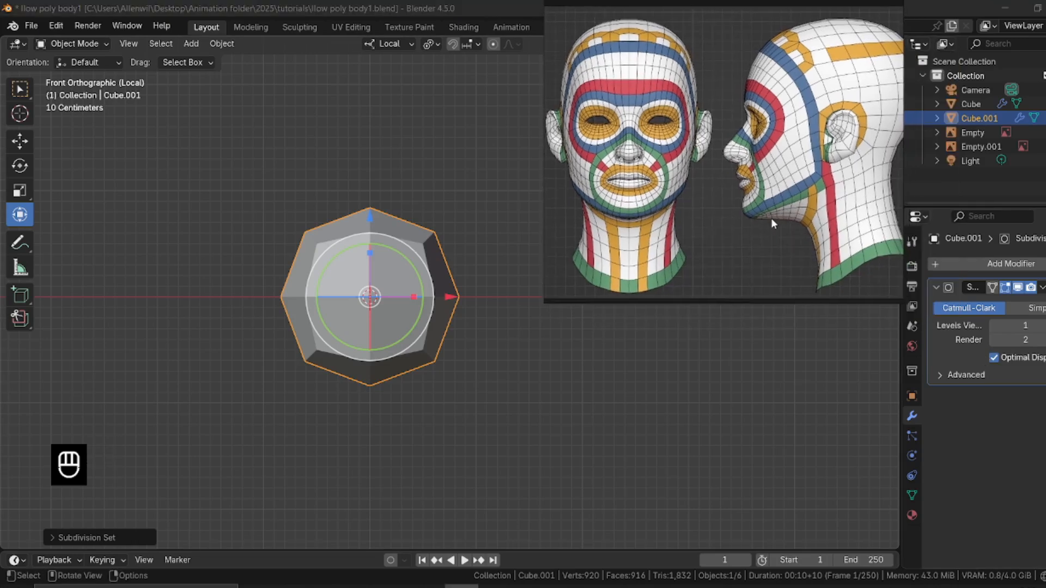
# Try applying the Subdivision modifier and raising all of the mesh above the origin in Edit Mode.
pyautogui.click(956, 351)
pyautogui.hotkey('ctrl', 'a')
pyautogui.press('Tab')
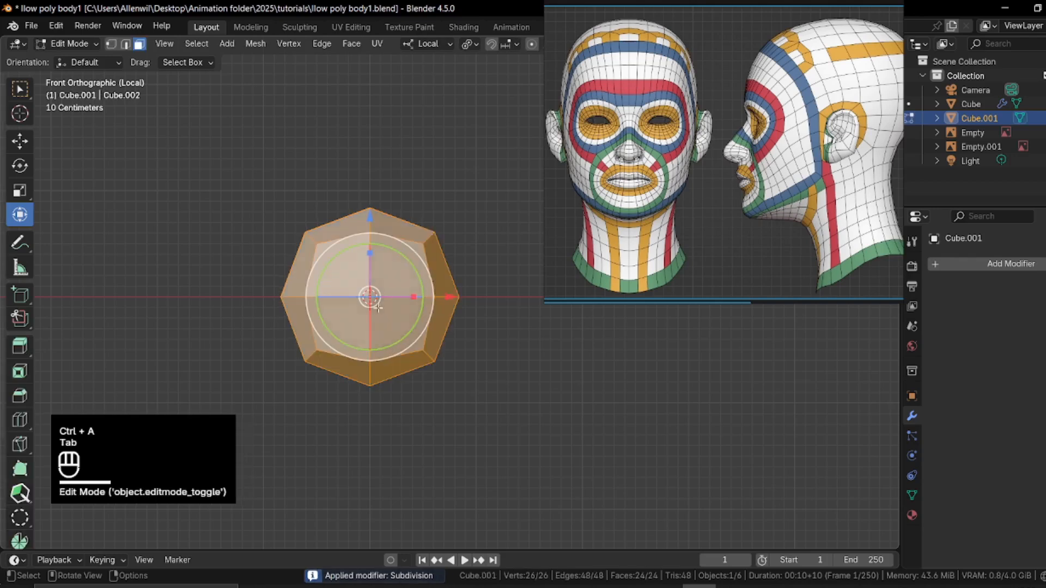
pyautogui.scroll(2, 381, 262)
pyautogui.moveTo(383, 216); pyautogui.dragTo(383, 71)
pyautogui.scroll(1, 378, 260)
pyautogui.keyDown('shift'); pyautogui.moveTo(378, 114); pyautogui.dragTo(378, 261, button='middle'); pyautogui.keyUp('shift')
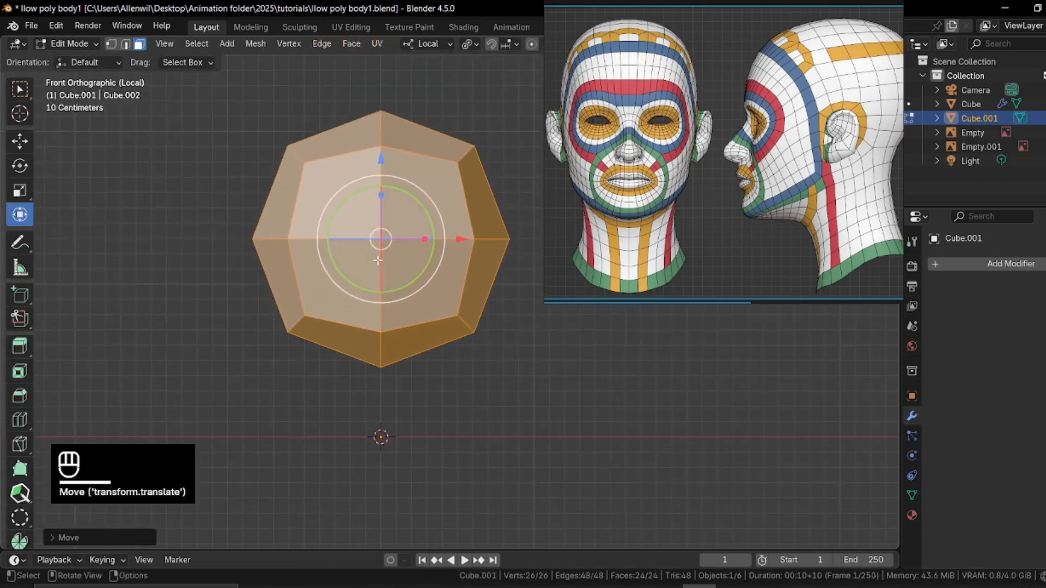
pyautogui.press('Tab')
pyautogui.press('Tab')
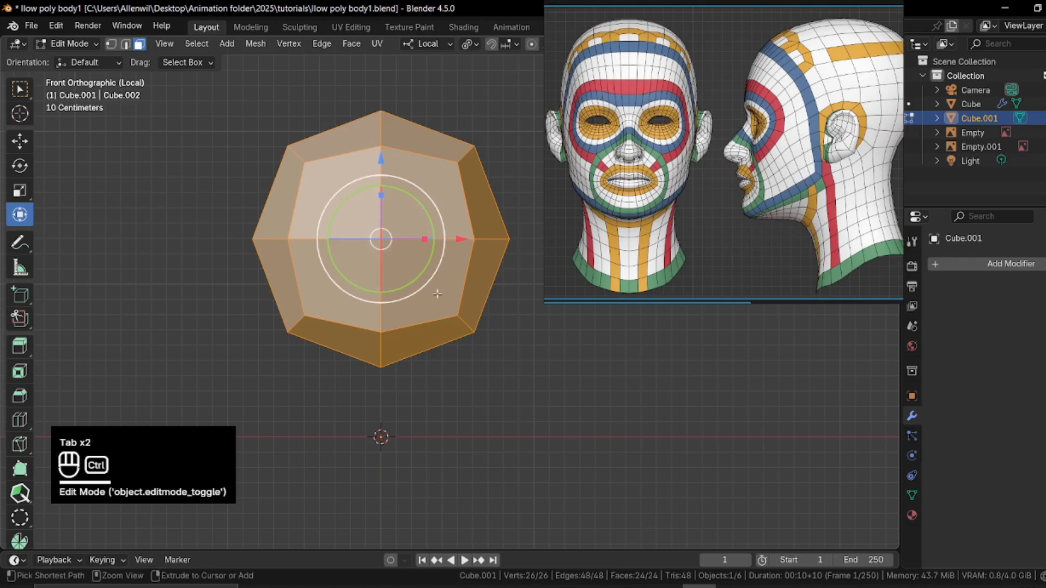
# Undo the mesh move and the applied Subdivision modifier.
pyautogui.hotkey('ctrl', 'z')
pyautogui.hotkey('ctrl', 'z')
pyautogui.hotkey('ctrl', 'z')
pyautogui.hotkey('ctrl', 'z')
pyautogui.hotkey('ctrl', 'z')
pyautogui.hotkey('ctrl', 'z')
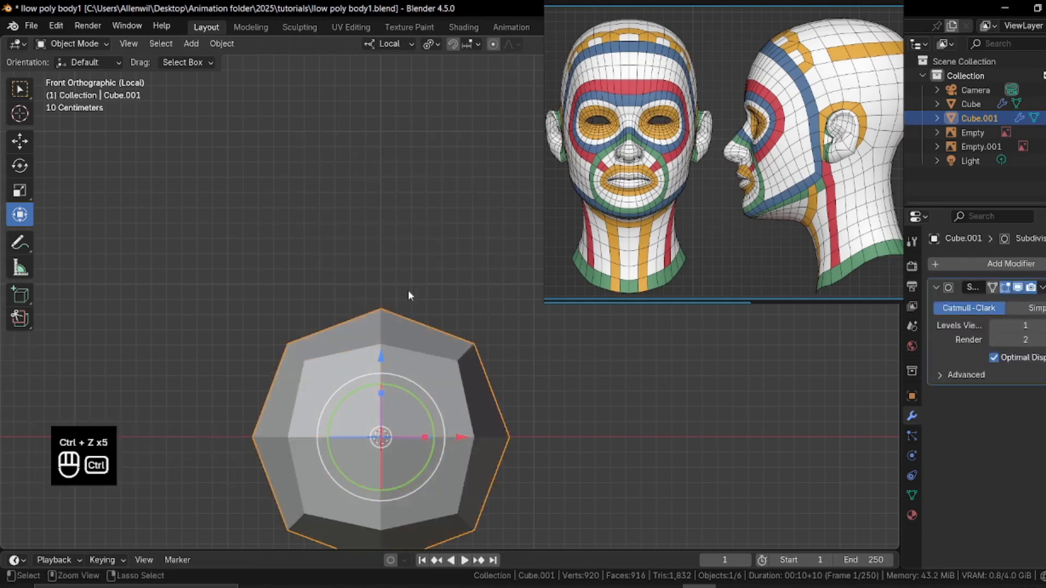
# Try a vertical centre loop cut on the base cube and undo it.
pyautogui.press('Tab')
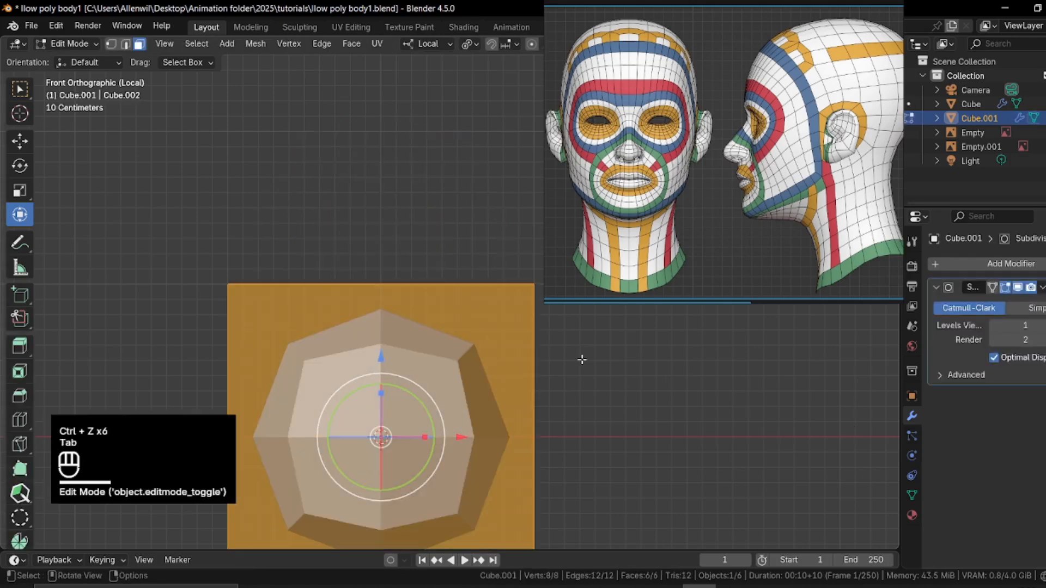
pyautogui.hotkey('ctrl', 'r')
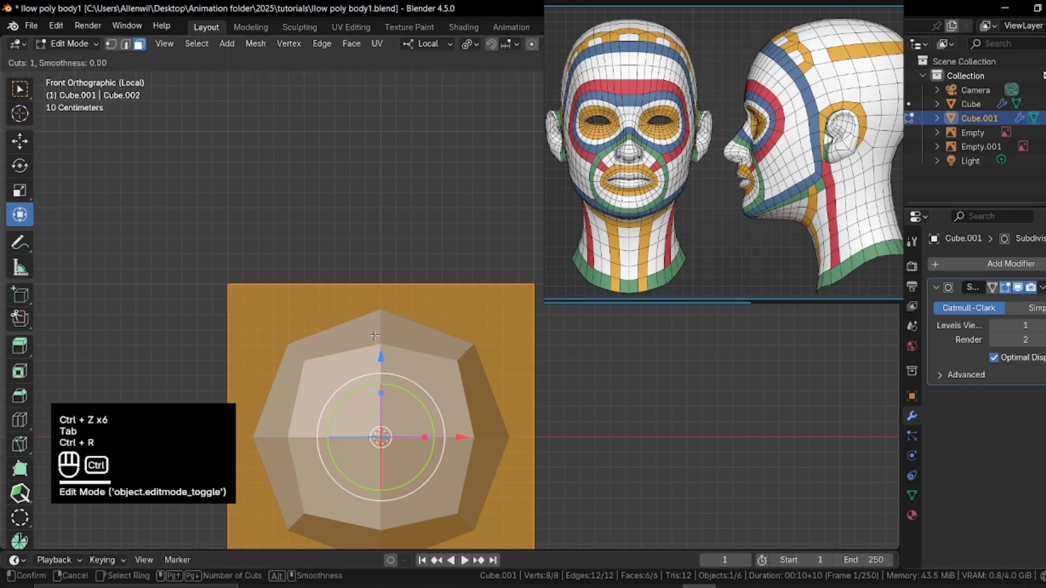
pyautogui.click(385, 281)
pyautogui.rightClick(385, 282)
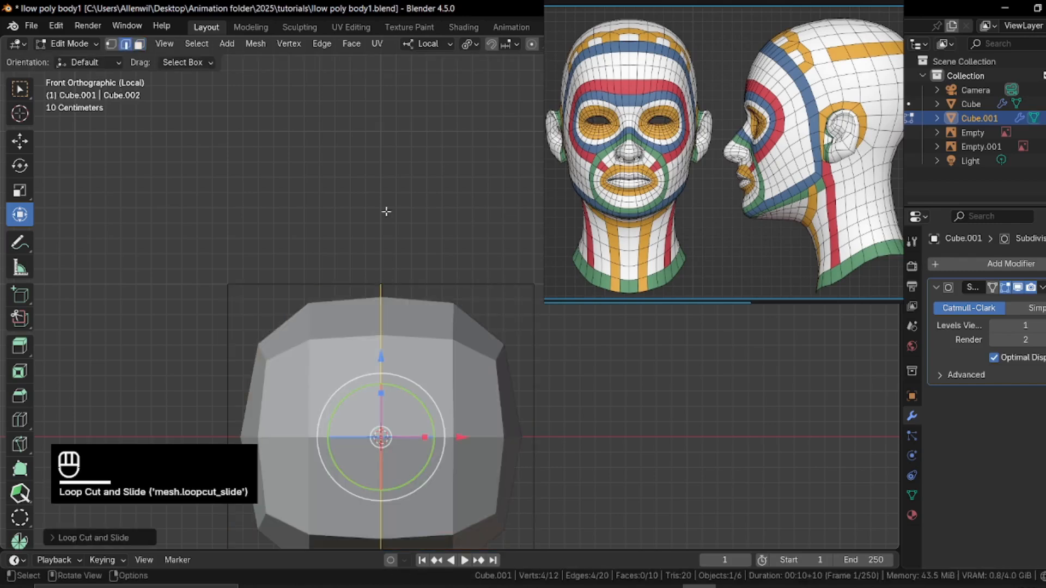
pyautogui.scroll(-3, 401, 300)
pyautogui.hotkey('ctrl', 'z')
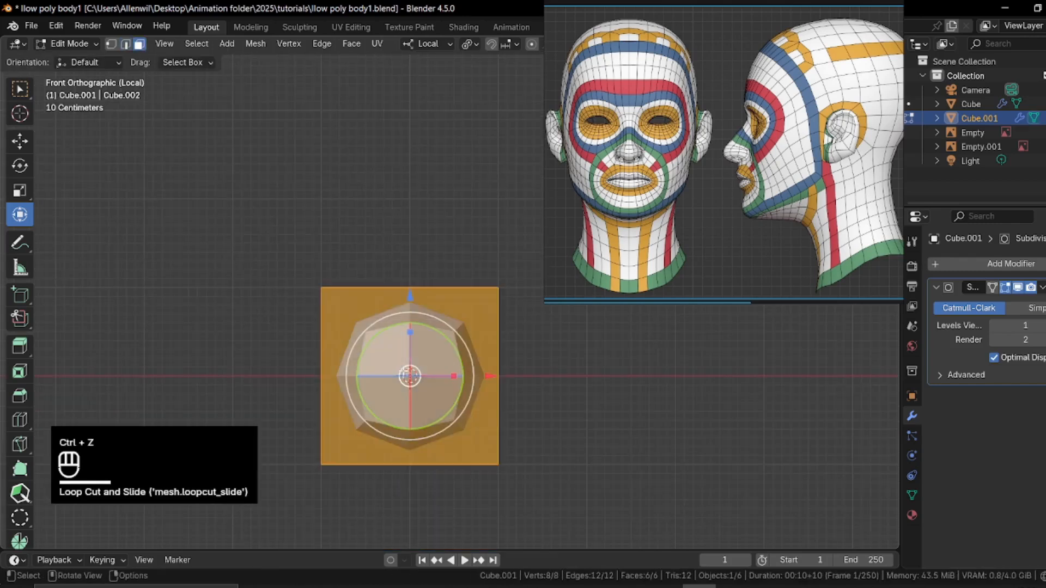
# Apply the Subdivision modifier in Object Mode and move the rounded cube straight up above the world origin.
pyautogui.press('Tab')
pyautogui.hotkey('ctrl', 'a')
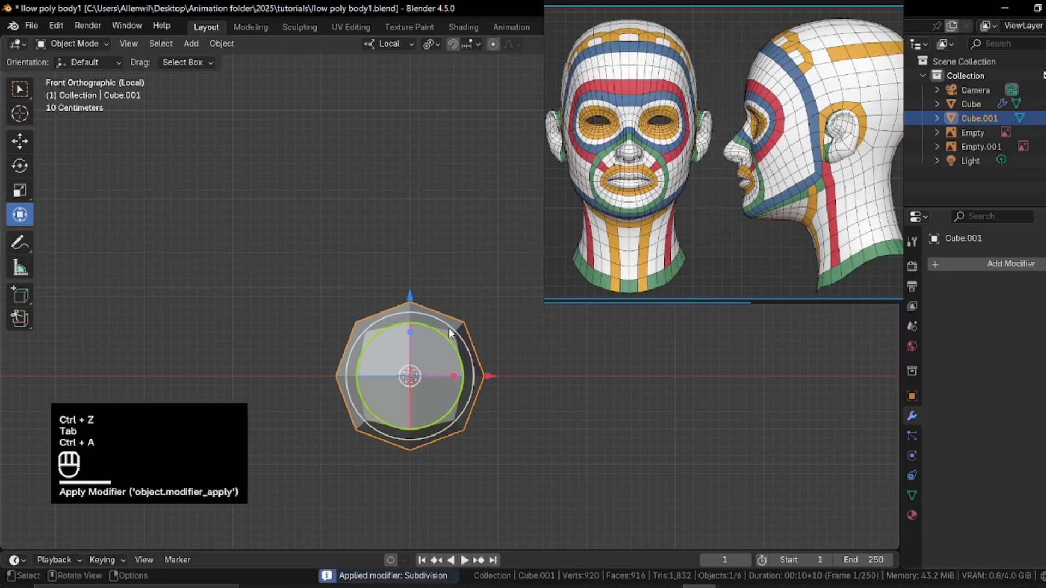
pyautogui.keyDown('shift'); pyautogui.moveTo(412, 318); pyautogui.dragTo(403, 218, button='middle'); pyautogui.keyUp('shift')
pyautogui.scroll(1, 407, 264)
pyautogui.scroll(2, 335, 273)
pyautogui.keyDown('shift'); pyautogui.moveTo(425, 262); pyautogui.dragTo(344, 336, button='middle'); pyautogui.keyUp('shift')
pyautogui.moveTo(296, 235); pyautogui.dragTo(326, 53)
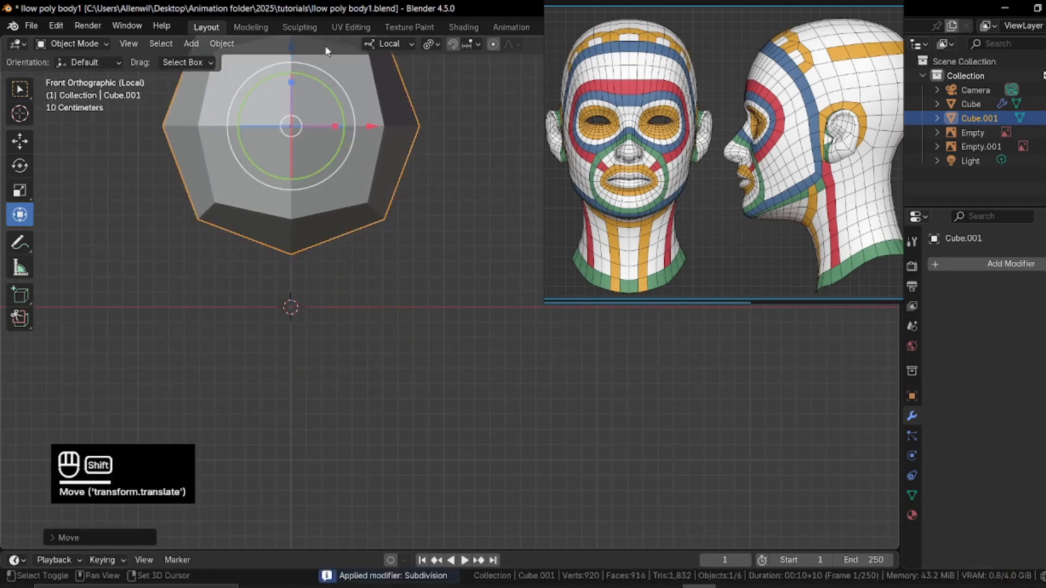
pyautogui.keyDown('shift'); pyautogui.moveTo(322, 133); pyautogui.dragTo(353, 275, button='middle'); pyautogui.keyUp('shift')
# Delete all faces on the negative X half of the rounded cube, using X-ray to reach the hidden ones.
pyautogui.press('Tab')
pyautogui.press('3')
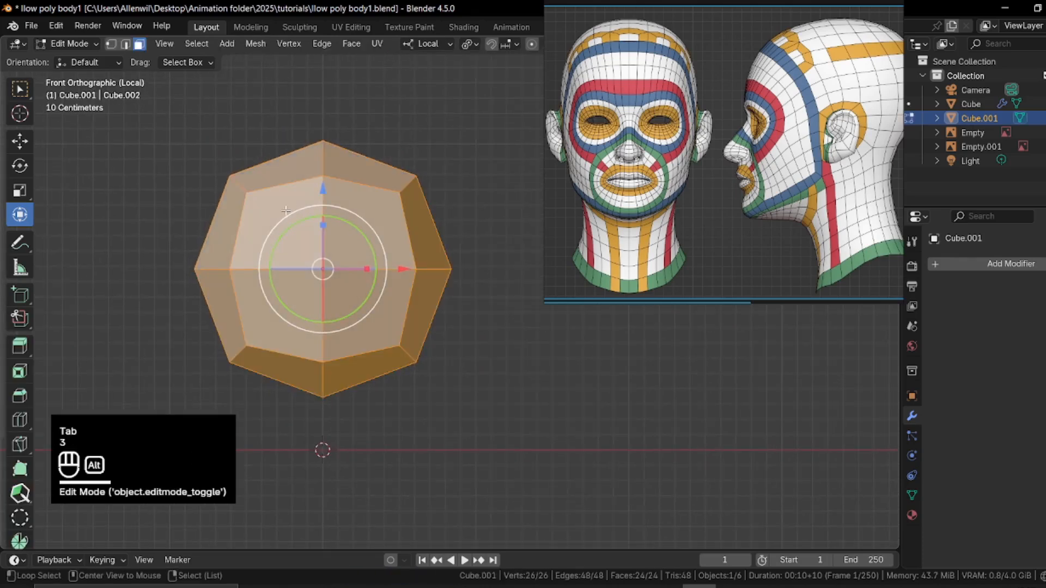
pyautogui.hotkey('alt', 'z')
pyautogui.click(286, 180)
pyautogui.keyDown('alt'); pyautogui.click(286, 180); pyautogui.keyUp('alt')
pyautogui.press('x')
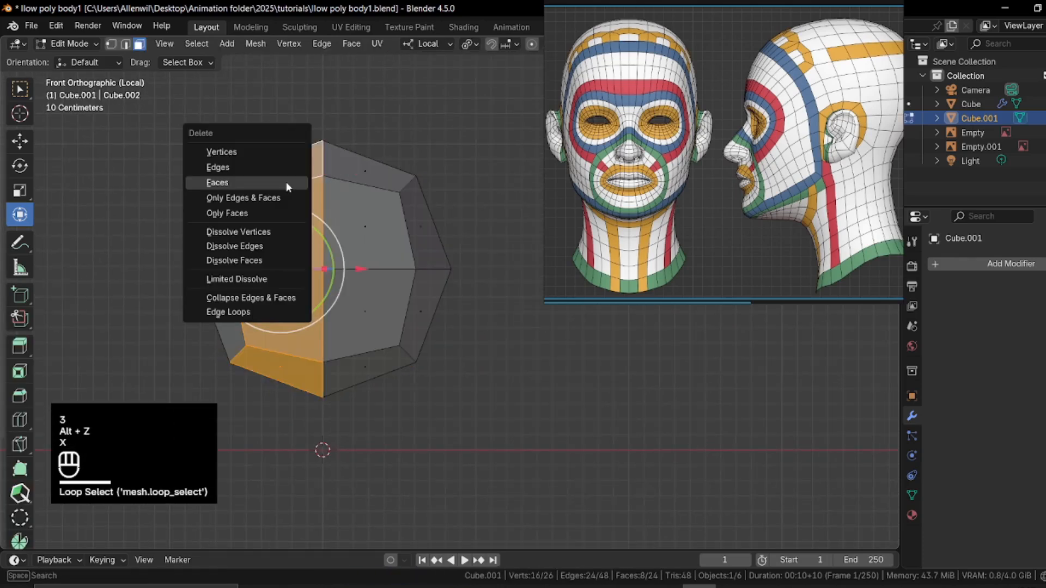
pyautogui.click(286, 181)
pyautogui.press('l')
pyautogui.click(224, 199)
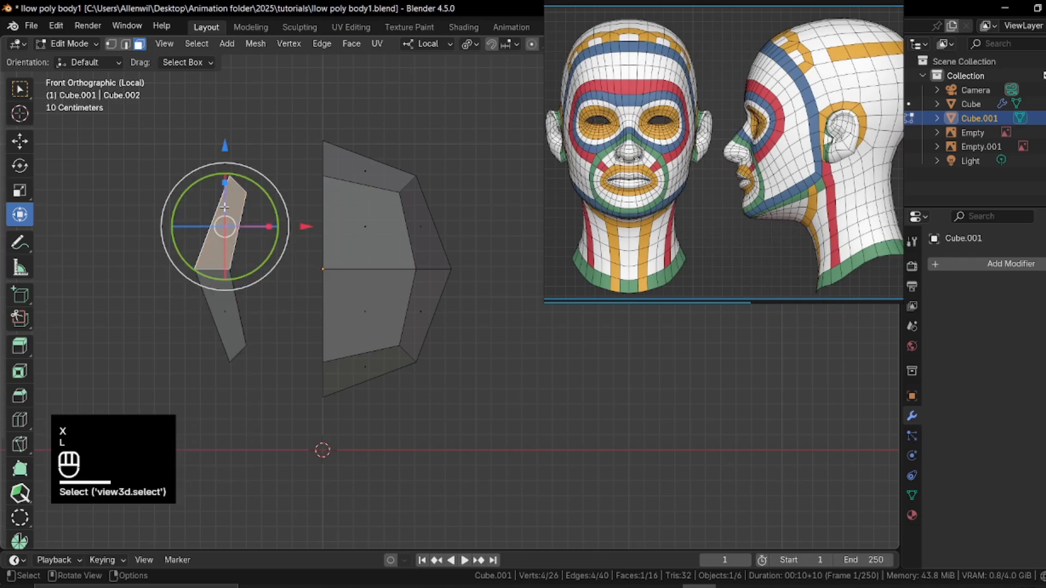
pyautogui.hotkey('ctrl', 'z')
pyautogui.press('x')
pyautogui.press('Tab')
# Add a Mirror modifier on the X axis to the half mesh and enable Clipping.
pyautogui.press('q')
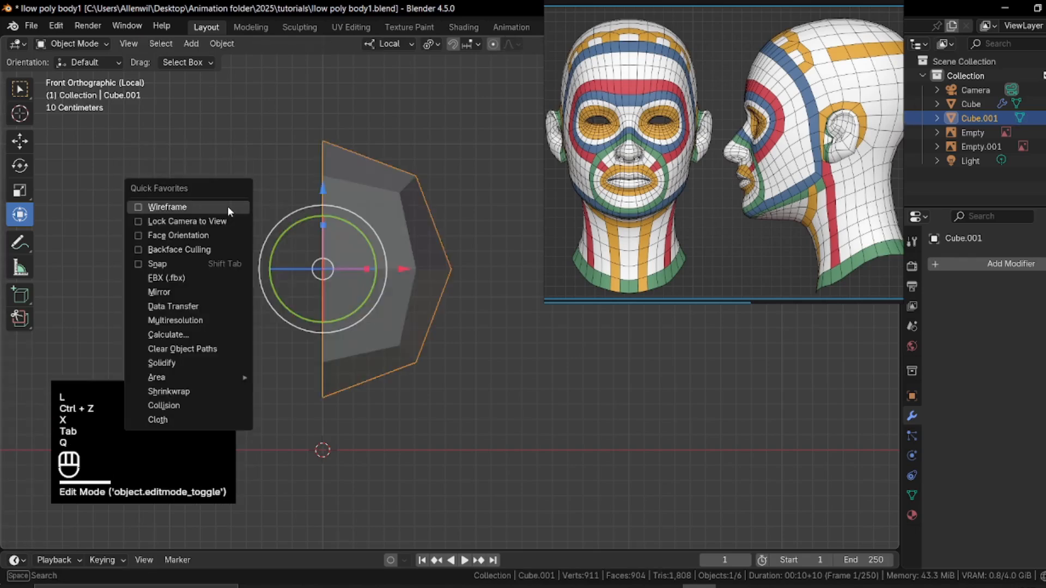
pyautogui.click(221, 294)
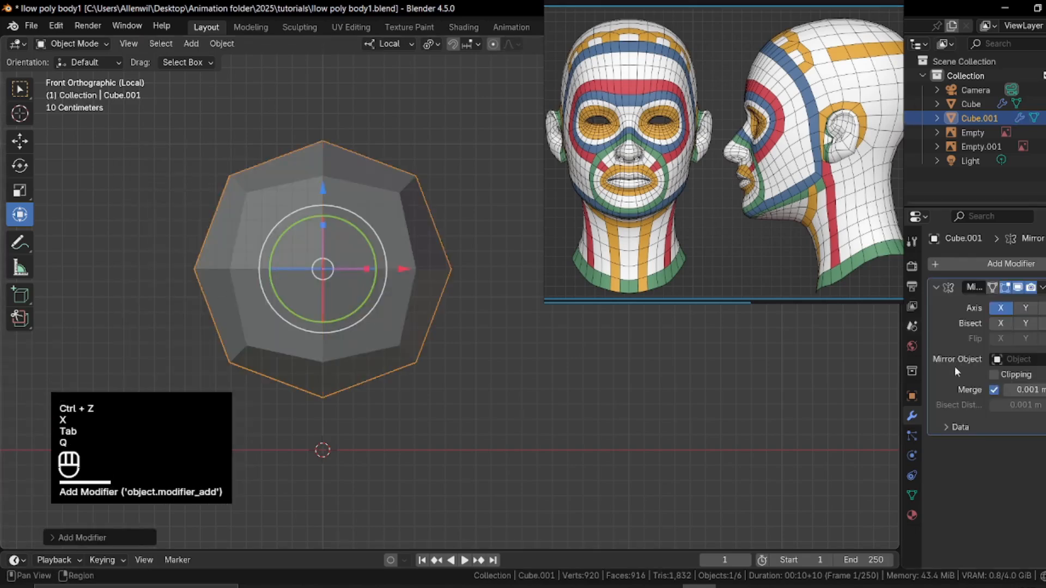
pyautogui.click(994, 374)
# Narrow the head by moving the outermost mid-height side vertices inward along X, and reposition the reference image.
pyautogui.press('Tab')
pyautogui.press('1')
pyautogui.moveTo(493, 300); pyautogui.dragTo(385, 224)
pyautogui.moveTo(509, 268); pyautogui.dragTo(480, 267)
pyautogui.moveTo(739, 203); pyautogui.dragTo(731, 254)
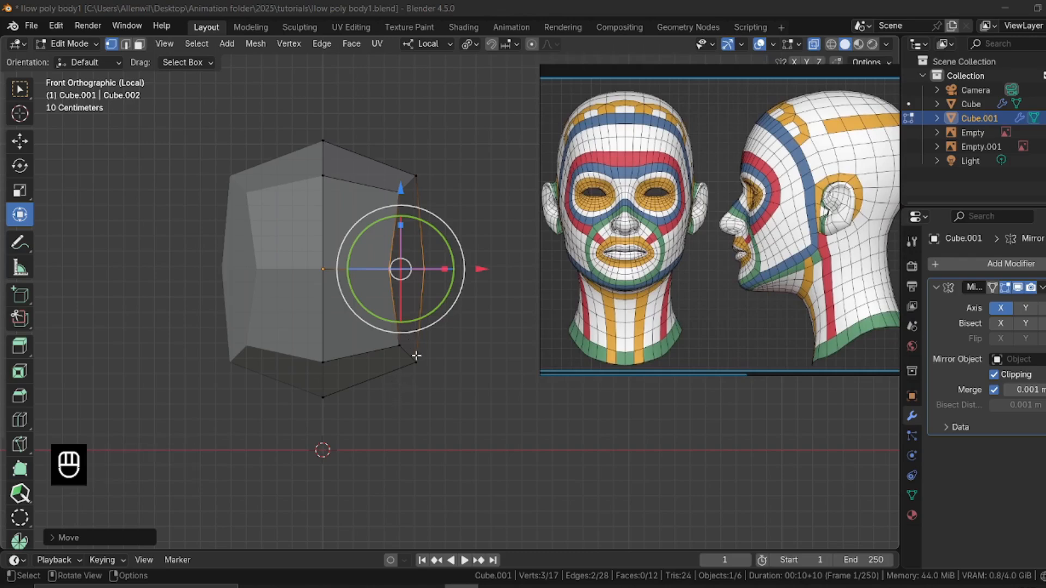
# Lower the bottom front vertices in side view to about the origin's height to form the jaw.
pyautogui.moveTo(404, 356); pyautogui.dragTo(329, 350, button='middle')
pyautogui.press('KP_3')
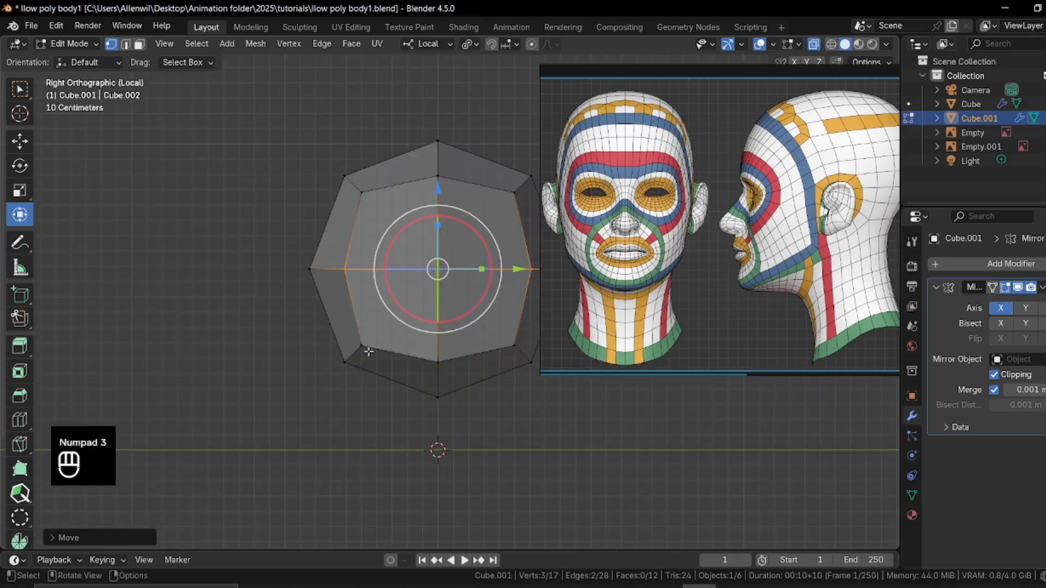
pyautogui.keyDown('shift'); pyautogui.moveTo(475, 229); pyautogui.dragTo(299, 231, button='middle'); pyautogui.keyUp('shift')
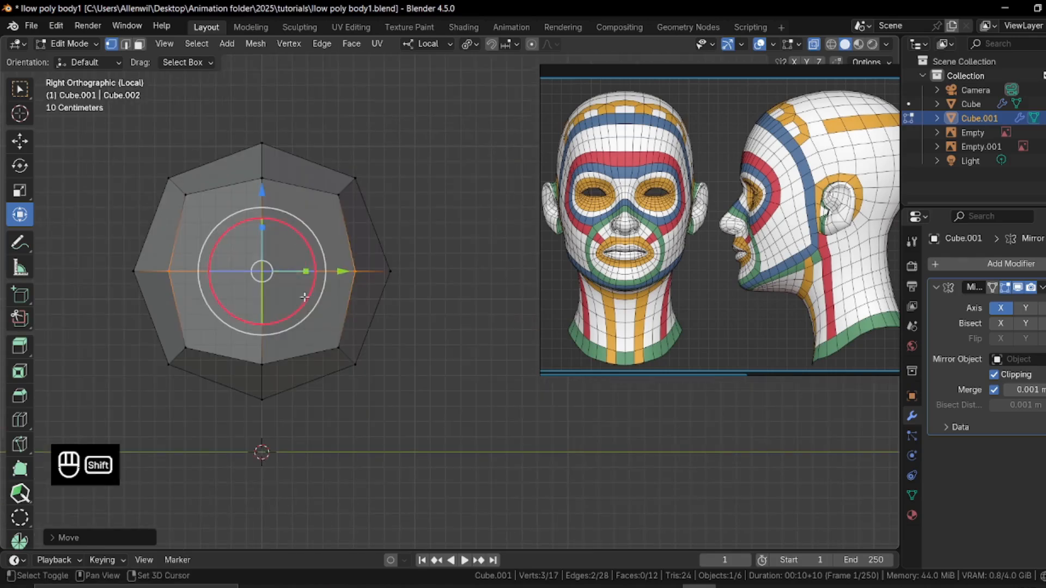
pyautogui.keyDown('shift'); pyautogui.moveTo(303, 296); pyautogui.dragTo(410, 302, button='middle'); pyautogui.keyUp('shift')
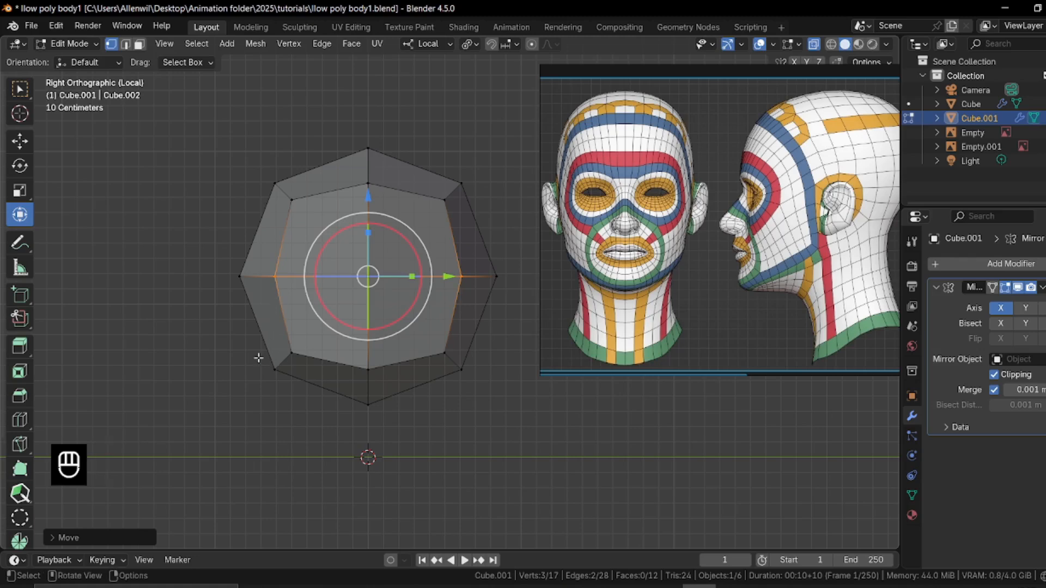
pyautogui.moveTo(231, 312); pyautogui.dragTo(327, 432)
pyautogui.moveTo(284, 285); pyautogui.dragTo(285, 378)
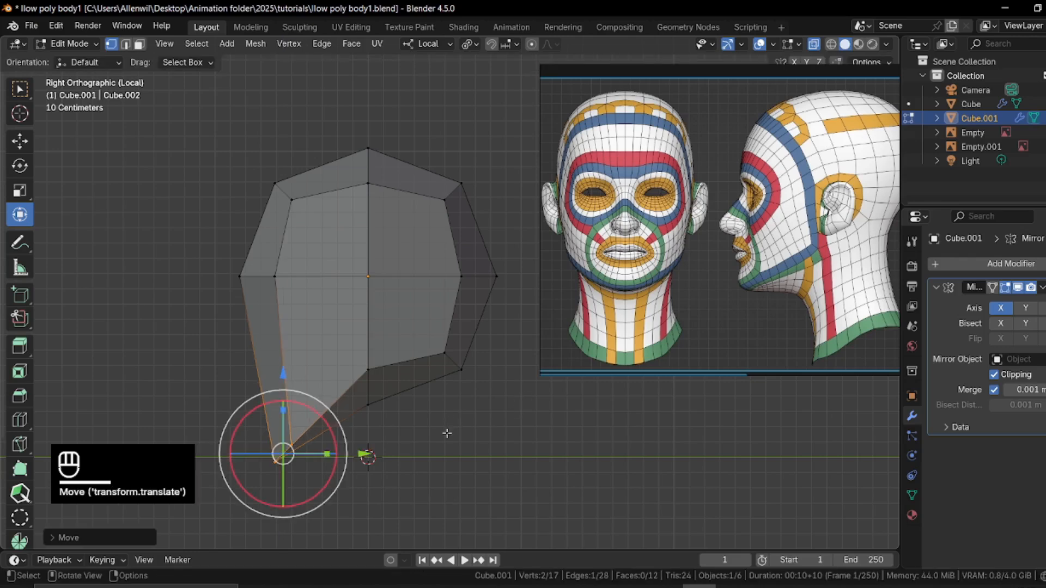
# Fit both reference heads in view and add a horizontal loop cut around the lower half of the head.
pyautogui.moveTo(428, 439); pyautogui.dragTo(362, 332)
pyautogui.rightClick(360, 321)
pyautogui.scroll(-1, 810, 251)
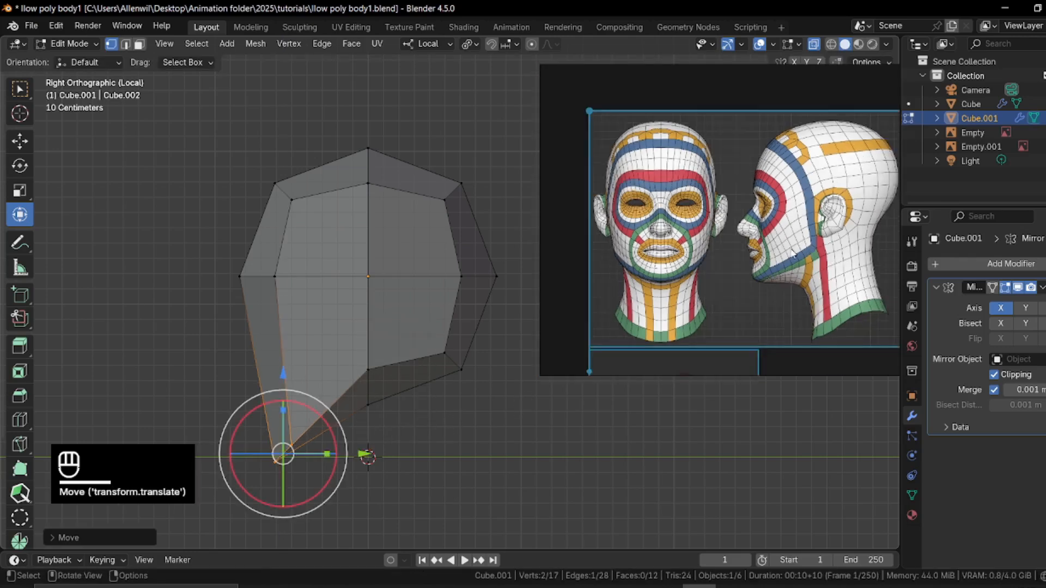
pyautogui.moveTo(797, 252); pyautogui.dragTo(780, 257, button='middle')
pyautogui.keyDown('shift'); pyautogui.moveTo(362, 331); pyautogui.dragTo(328, 340, button='middle'); pyautogui.keyUp('shift')
pyautogui.moveTo(461, 433); pyautogui.dragTo(324, 128)
pyautogui.press('KP_1')
pyautogui.click(424, 224)
pyautogui.moveTo(365, 352); pyautogui.dragTo(256, 357, button='middle')
pyautogui.hotkey('ctrl', 'r')
pyautogui.click(235, 298)
pyautogui.click(233, 284)
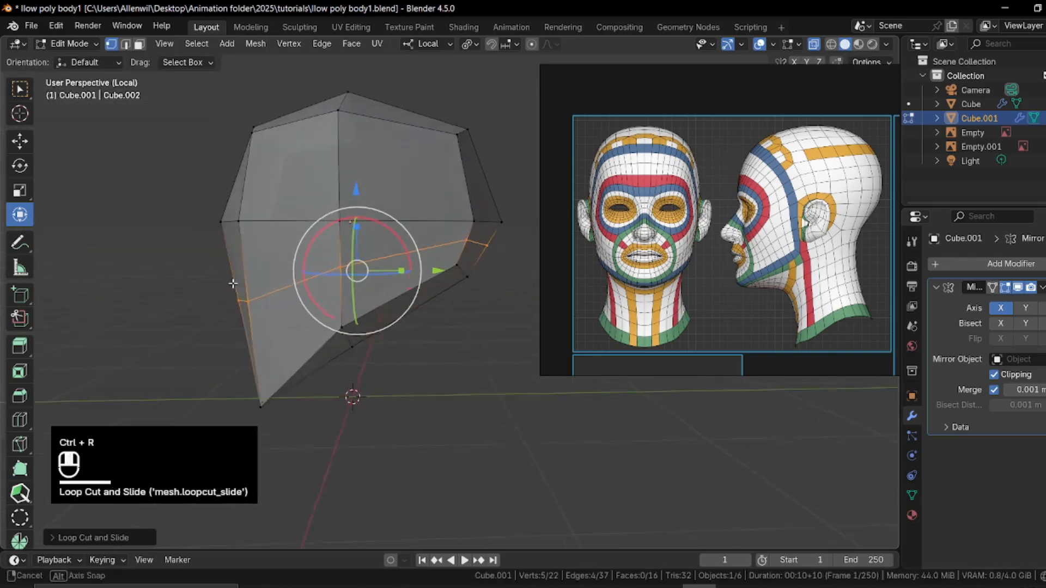
# Move the frontmost mid-height vertex backward in side view to flatten the face profile.
pyautogui.press('KP_3')
pyautogui.moveTo(152, 199); pyautogui.dragTo(197, 240)
pyautogui.moveTo(265, 221); pyautogui.dragTo(335, 221)
pyautogui.click(227, 221)
# Add a vertical loop cut around the head half and slide it close to the centre line.
pyautogui.moveTo(218, 299); pyautogui.dragTo(316, 315, button='middle')
pyautogui.scroll(4, 296, 309)
pyautogui.scroll(-3, 260, 315)
pyautogui.press('3')
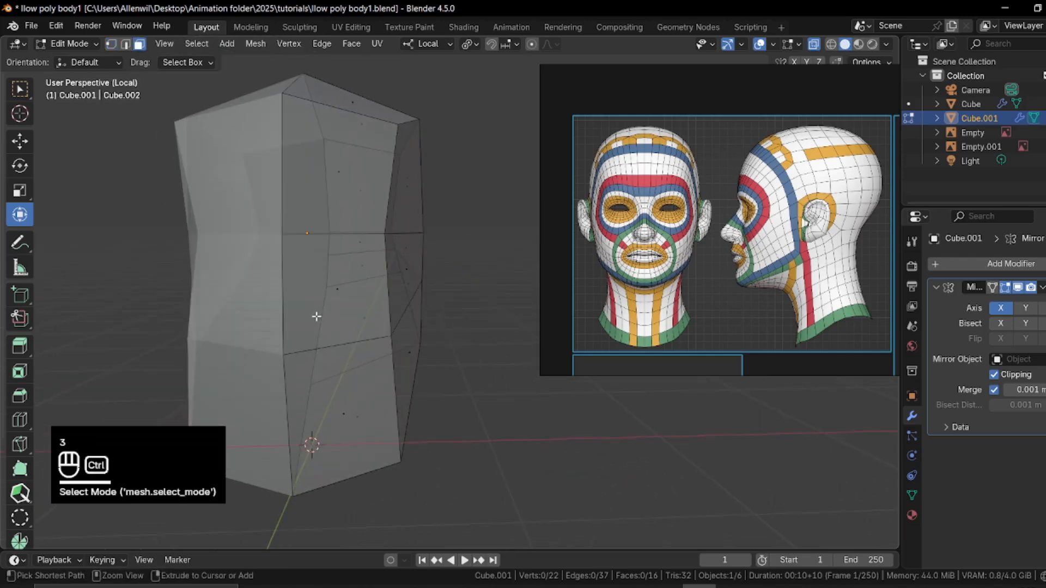
pyautogui.hotkey('ctrl', 'r')
pyautogui.click(314, 235)
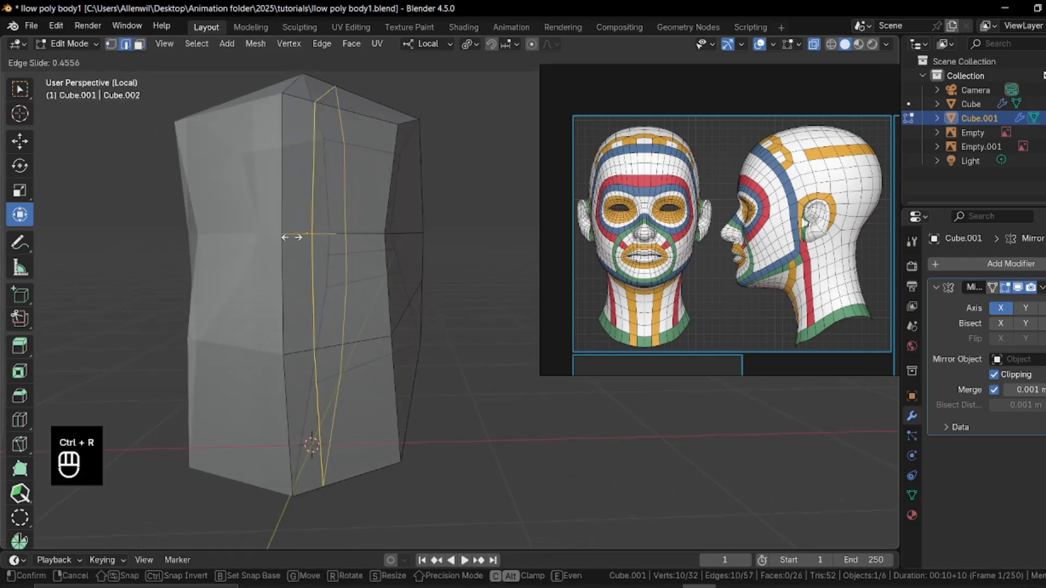
pyautogui.click(282, 244)
pyautogui.moveTo(282, 243); pyautogui.dragTo(439, 292, button='middle')
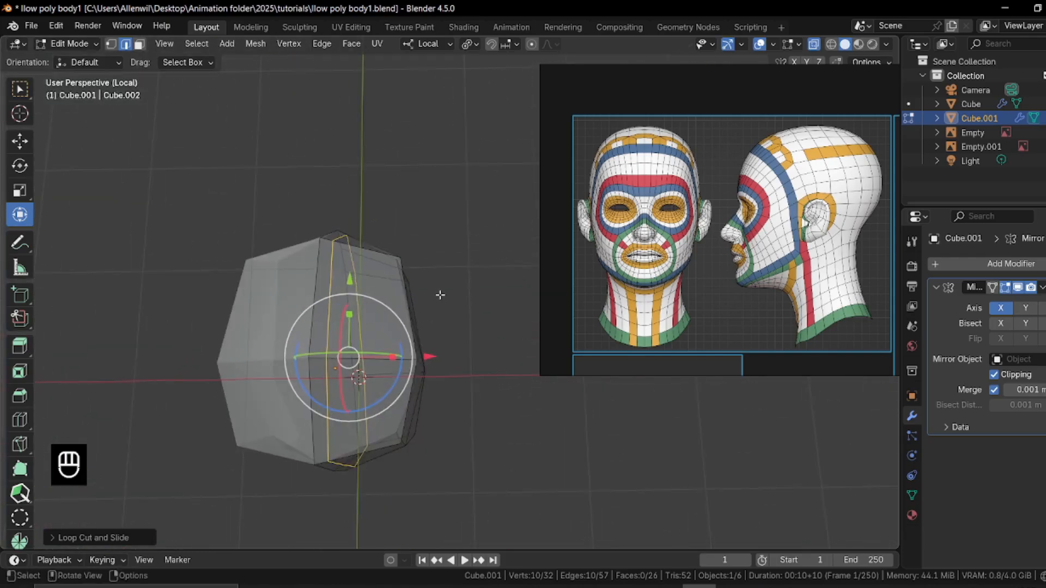
# Move the front corner vertices of the head inward in top view to round the face.
pyautogui.press('KP_7')
pyautogui.press('1')
pyautogui.keyDown('shift'); pyautogui.moveTo(431, 413); pyautogui.dragTo(438, 361, button='middle'); pyautogui.keyUp('shift')
pyautogui.moveTo(447, 415); pyautogui.dragTo(436, 413)
pyautogui.moveTo(403, 355); pyautogui.dragTo(395, 345)
pyautogui.moveTo(494, 379); pyautogui.dragTo(488, 366)
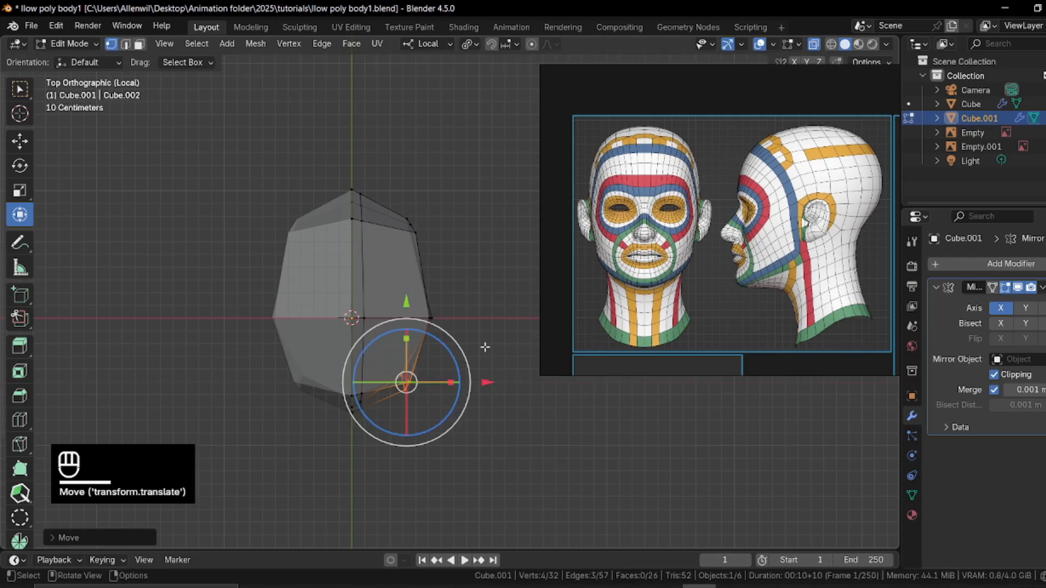
# Move the back corner vertices of the head slightly forward in top view and leave mesh editing.
pyautogui.moveTo(396, 199); pyautogui.dragTo(487, 227)
pyautogui.moveTo(412, 147); pyautogui.dragTo(414, 143)
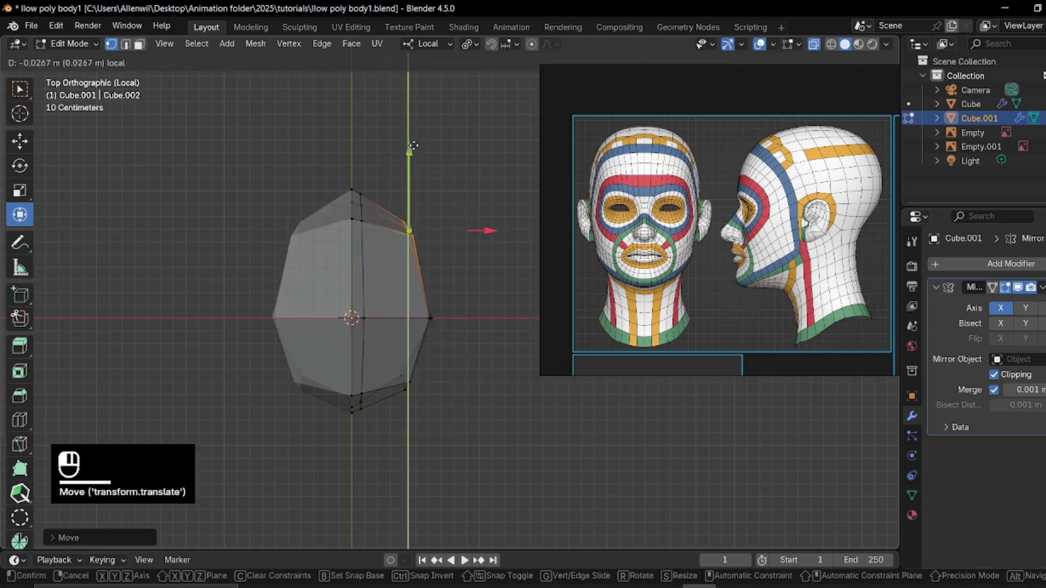
pyautogui.press('Tab')
# Shade the head smooth, turn off X-ray display and deselect it.
pyautogui.moveTo(414, 312); pyautogui.dragTo(348, 175, button='middle')
pyautogui.rightClick(414, 190)
pyautogui.click(414, 190)
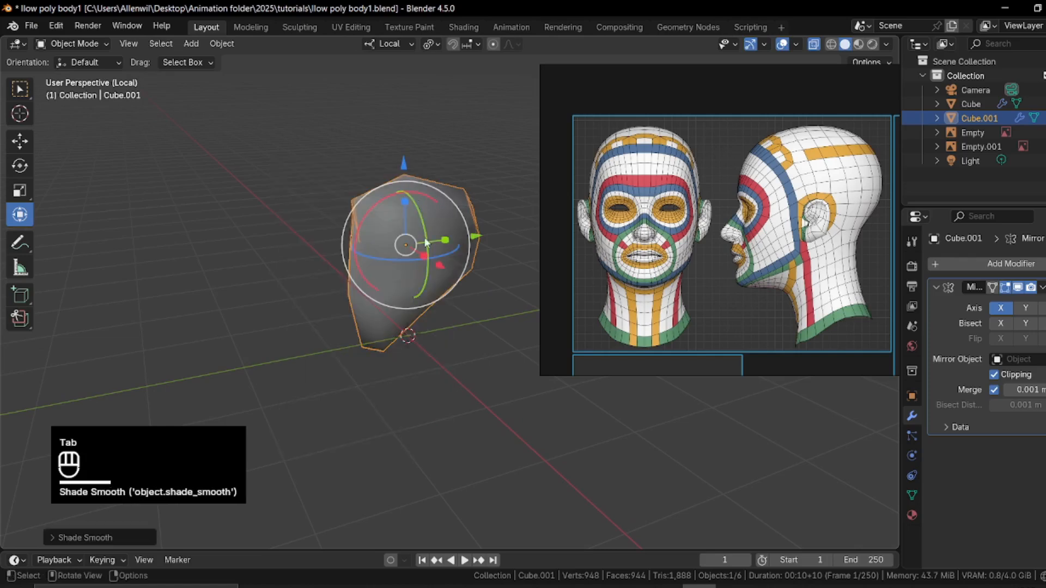
pyautogui.hotkey('alt', 'z')
pyautogui.press('a')
pyautogui.press('a')
pyautogui.moveTo(349, 259); pyautogui.dragTo(283, 258, button='middle')
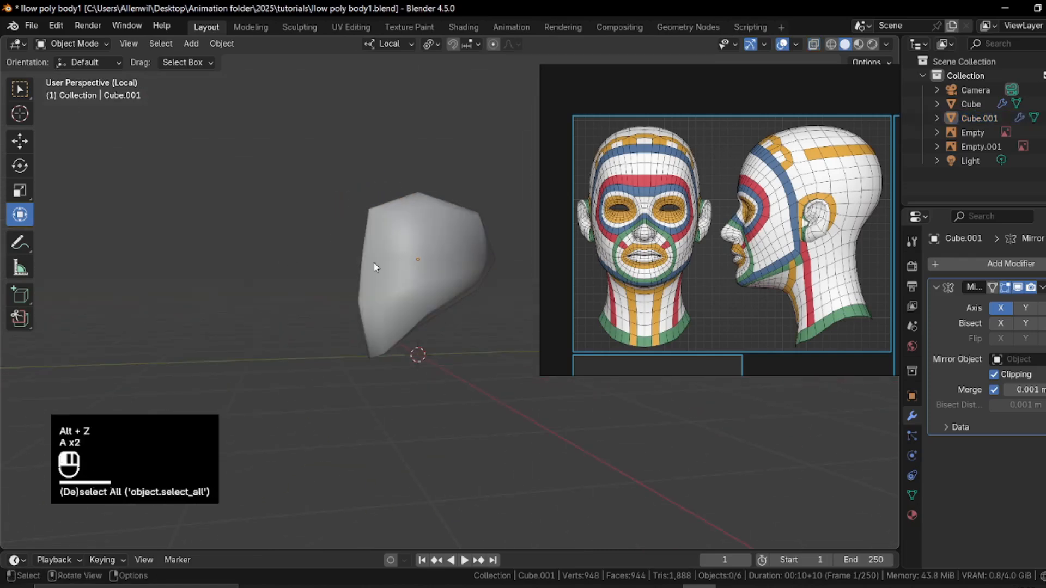
# Push the two mid-height vertices beside the centre line backward to deepen the face profile at eye level.
pyautogui.press('Tab')
pyautogui.scroll(5, 374, 262)
pyautogui.moveTo(211, 204); pyautogui.dragTo(268, 230)
pyautogui.moveTo(373, 195); pyautogui.dragTo(361, 214, button='middle')
pyautogui.moveTo(343, 192); pyautogui.dragTo(358, 191)
pyautogui.moveTo(268, 220); pyautogui.dragTo(357, 240, button='middle')
# Add horizontal loop cuts around the head just above and just below the mid-height edge loop.
pyautogui.press('2')
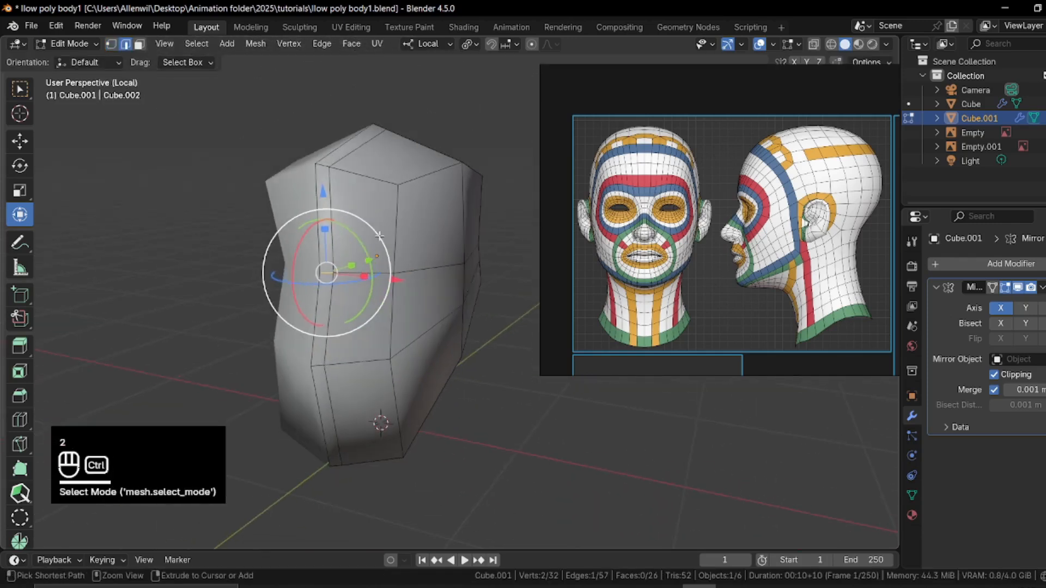
pyautogui.hotkey('ctrl', 'r')
pyautogui.click(381, 245)
pyautogui.click(379, 248)
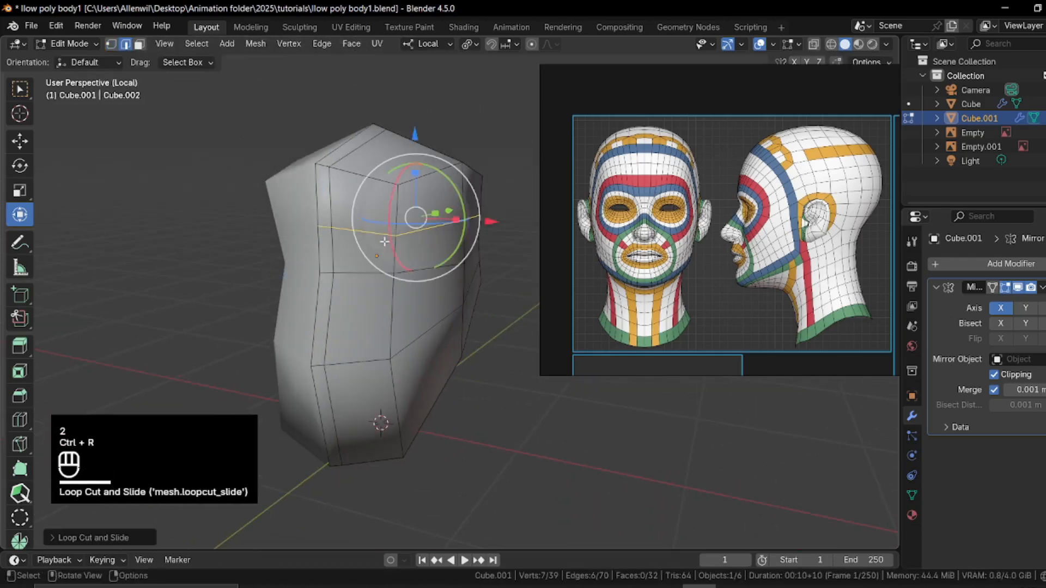
pyautogui.hotkey('ctrl', 'r')
pyautogui.click(330, 307)
pyautogui.click(330, 306)
# Add a third horizontal loop cut around the lowest section of the head and clear the selection.
pyautogui.moveTo(330, 306); pyautogui.dragTo(377, 402, button='middle')
pyautogui.hotkey('ctrl', 'r')
pyautogui.click(314, 379)
pyautogui.click(314, 378)
pyautogui.press('a')
pyautogui.press('a')
pyautogui.scroll(-3, 442, 357)
pyautogui.moveTo(460, 362); pyautogui.dragTo(377, 390, button='middle')
pyautogui.scroll(3, 331, 353)
pyautogui.scroll(3, 340, 325)
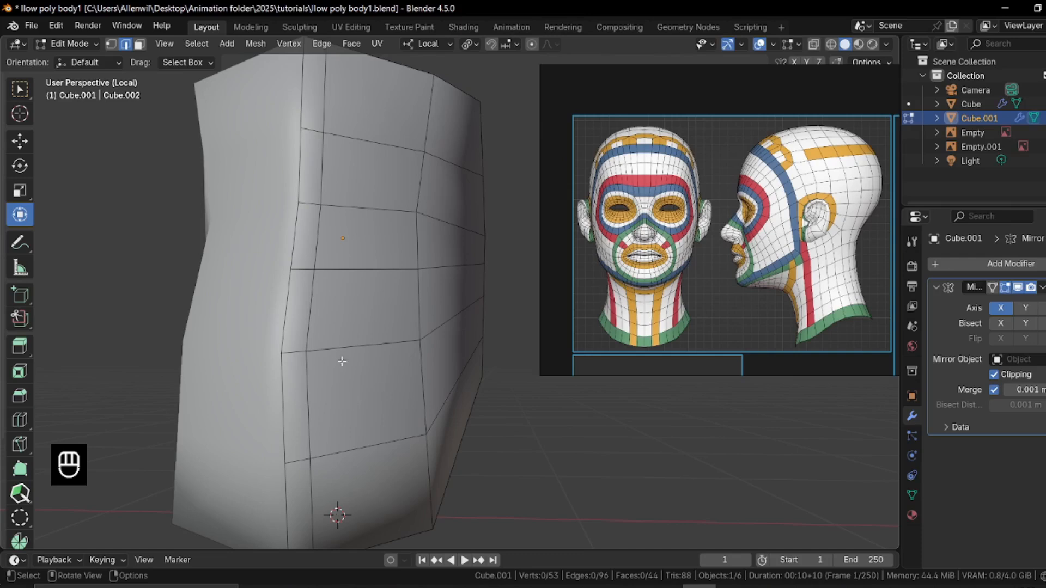
pyautogui.moveTo(361, 316); pyautogui.dragTo(353, 399, button='middle')
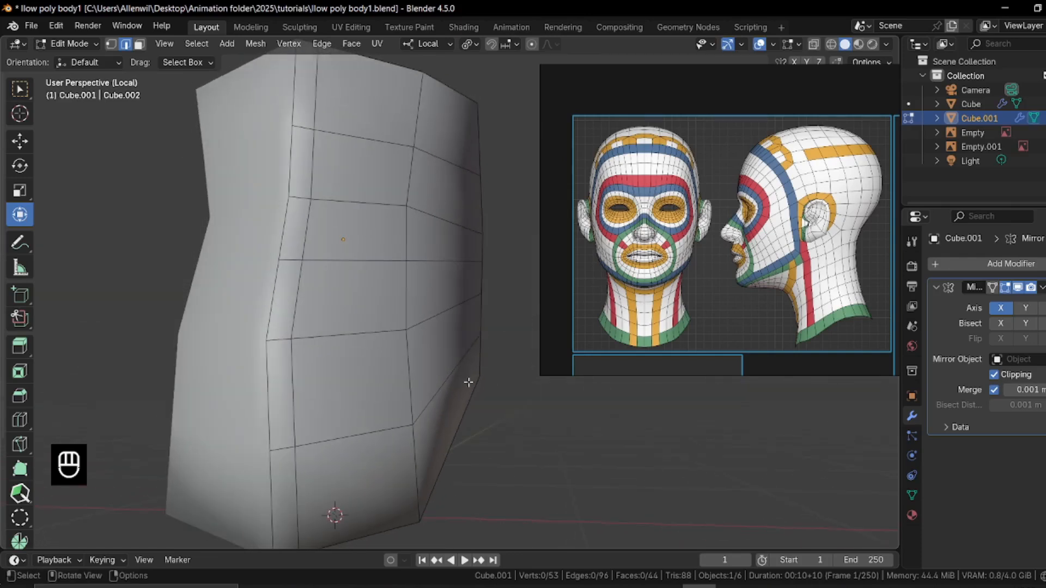
# Apply the head's Mirror modifier and resume mesh editing.
pyautogui.press('Tab')
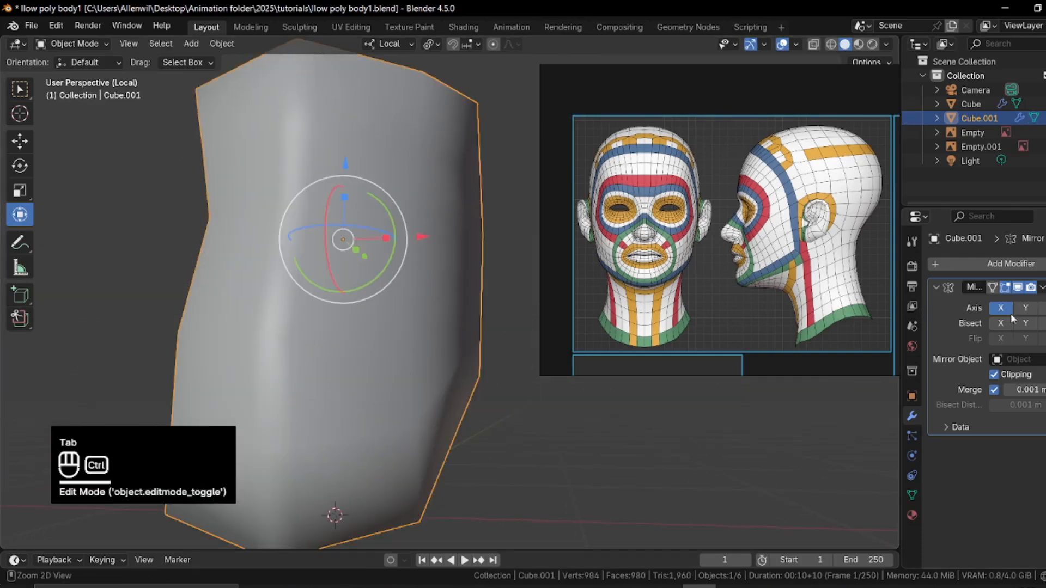
pyautogui.hotkey('ctrl', 'a')
pyautogui.press('Tab')
pyautogui.scroll(-3, 391, 361)
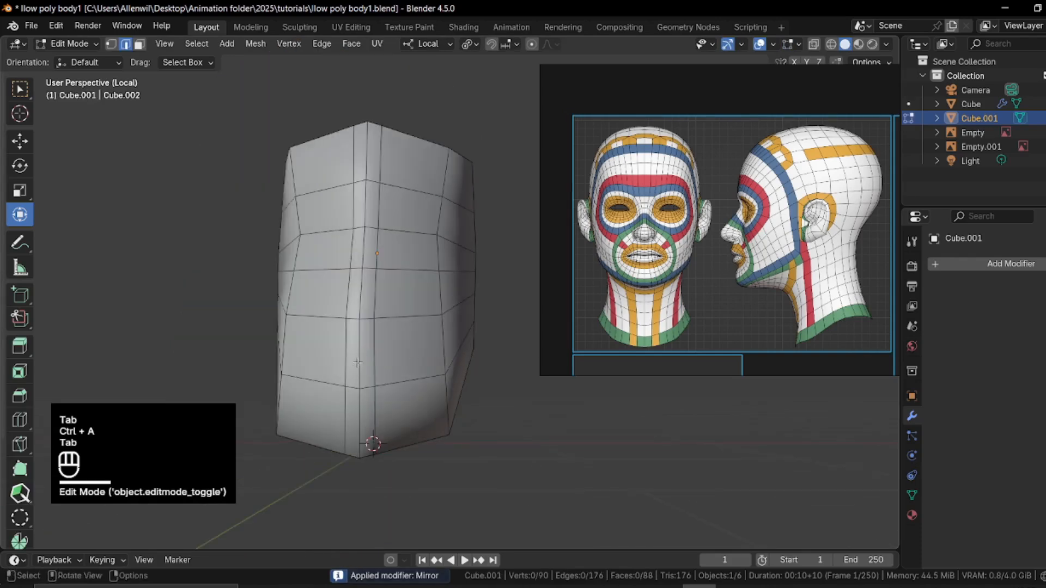
# Select the eight front faces of the mouth area on both sides of the centre line and inset them twice.
pyautogui.click(375, 353)
pyautogui.press('3')
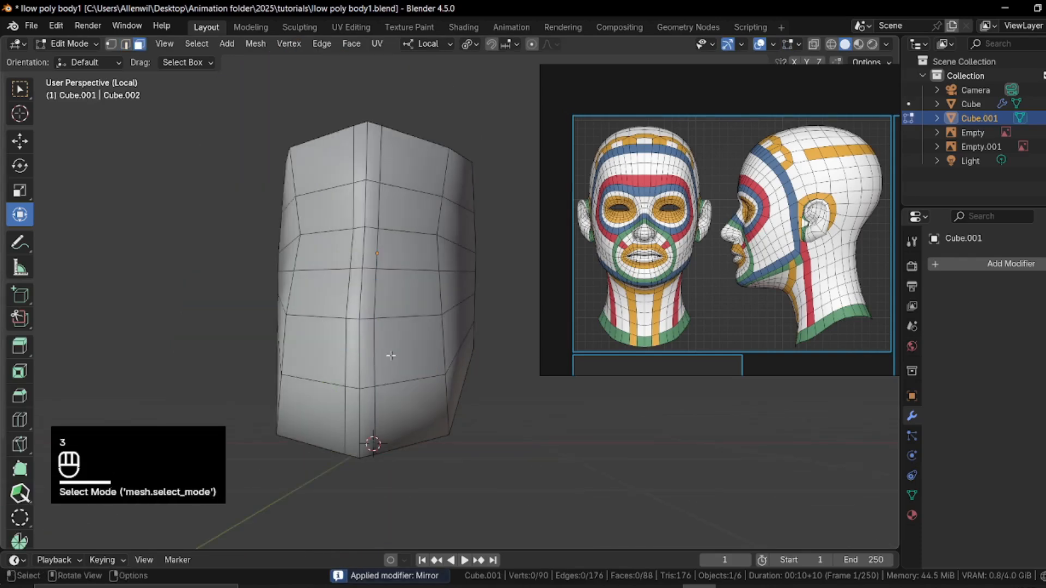
pyautogui.click(387, 357)
pyautogui.keyDown('shift'); pyautogui.click(367, 366); pyautogui.keyUp('shift')
pyautogui.keyDown('shift'); pyautogui.click(351, 366); pyautogui.keyUp('shift')
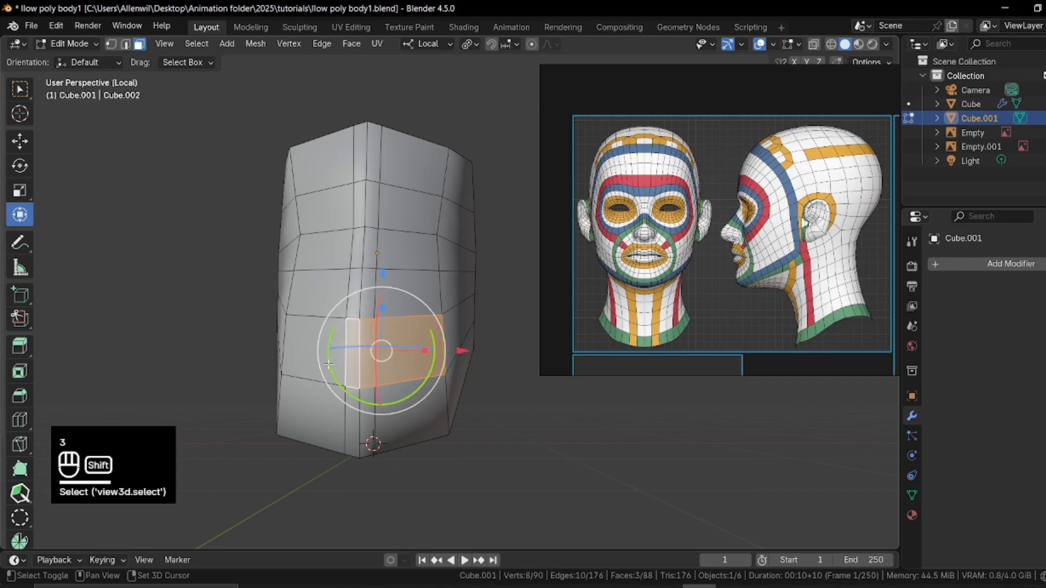
pyautogui.keyDown('shift'); pyautogui.click(328, 363); pyautogui.keyUp('shift')
pyautogui.keyDown('shift'); pyautogui.click(315, 411); pyautogui.keyUp('shift')
pyautogui.keyDown('shift'); pyautogui.click(353, 416); pyautogui.keyUp('shift')
pyautogui.keyDown('shift'); pyautogui.click(373, 414); pyautogui.keyUp('shift')
pyautogui.keyDown('shift'); pyautogui.click(393, 413); pyautogui.keyUp('shift')
pyautogui.scroll(5, 680, 275)
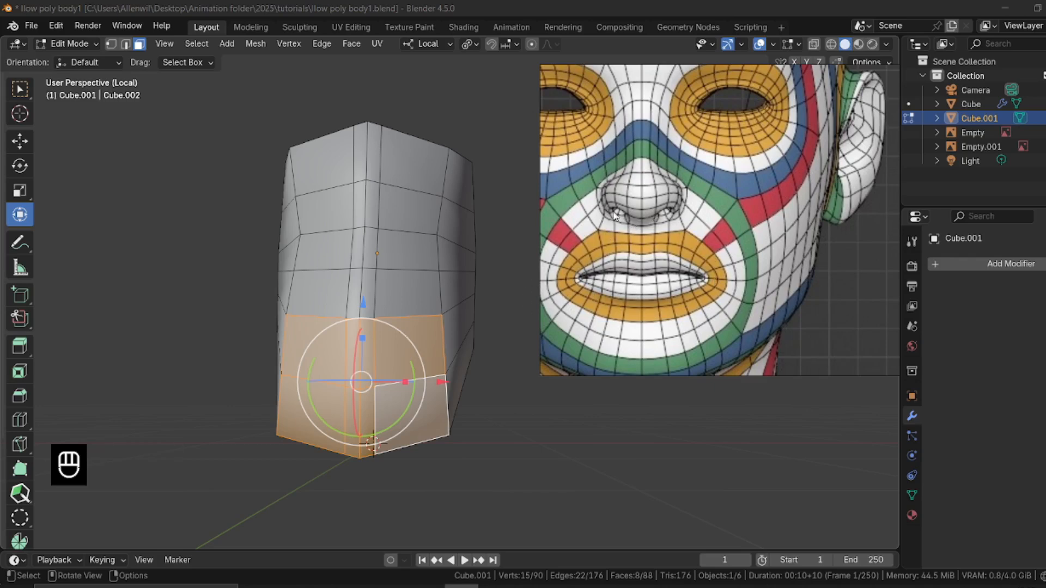
pyautogui.keyDown('shift'); pyautogui.moveTo(407, 363); pyautogui.dragTo(390, 378, button='middle'); pyautogui.keyUp('shift')
pyautogui.scroll(2, 205, 357)
pyautogui.keyDown('shift'); pyautogui.moveTo(390, 378); pyautogui.dragTo(453, 312, button='middle'); pyautogui.keyUp('shift')
pyautogui.press('i')
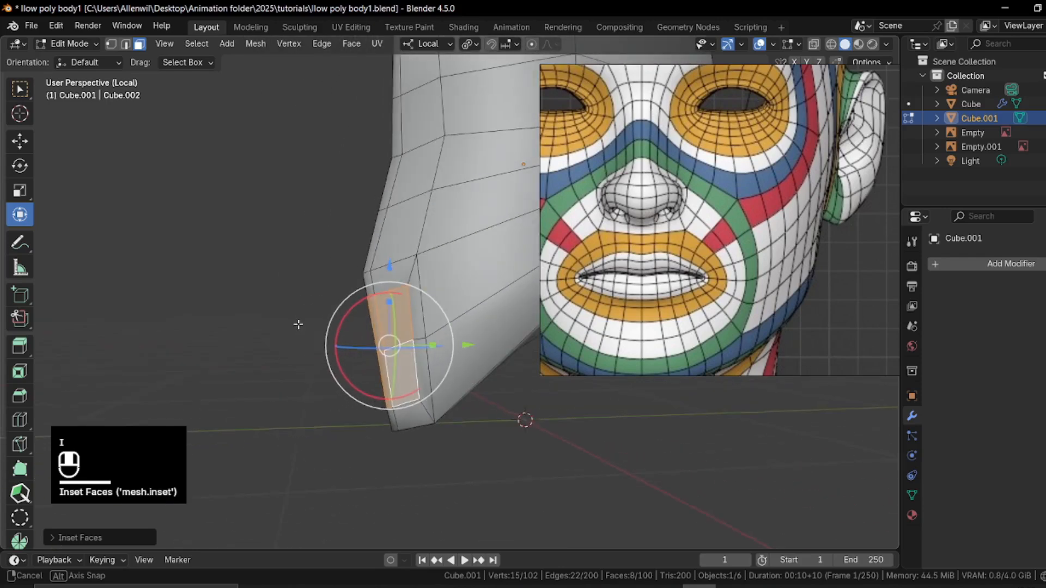
pyautogui.rightClick(546, 262)
pyautogui.press('i')
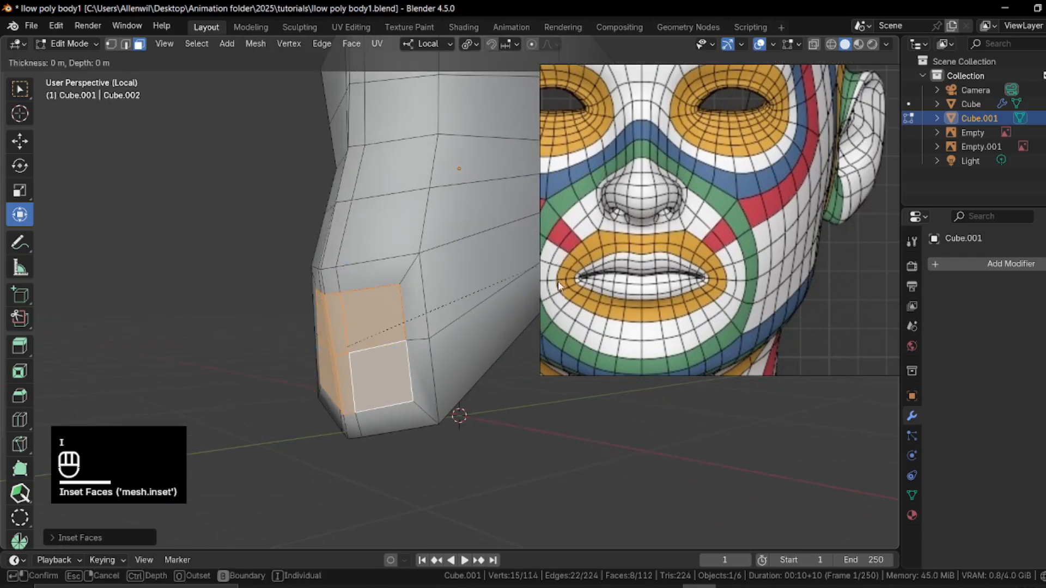
pyautogui.click(528, 310)
pyautogui.moveTo(528, 310); pyautogui.dragTo(422, 300, button='middle')
pyautogui.scroll(2, 340, 313)
pyautogui.moveTo(378, 227); pyautogui.dragTo(311, 315, button='middle')
pyautogui.click(436, 267)
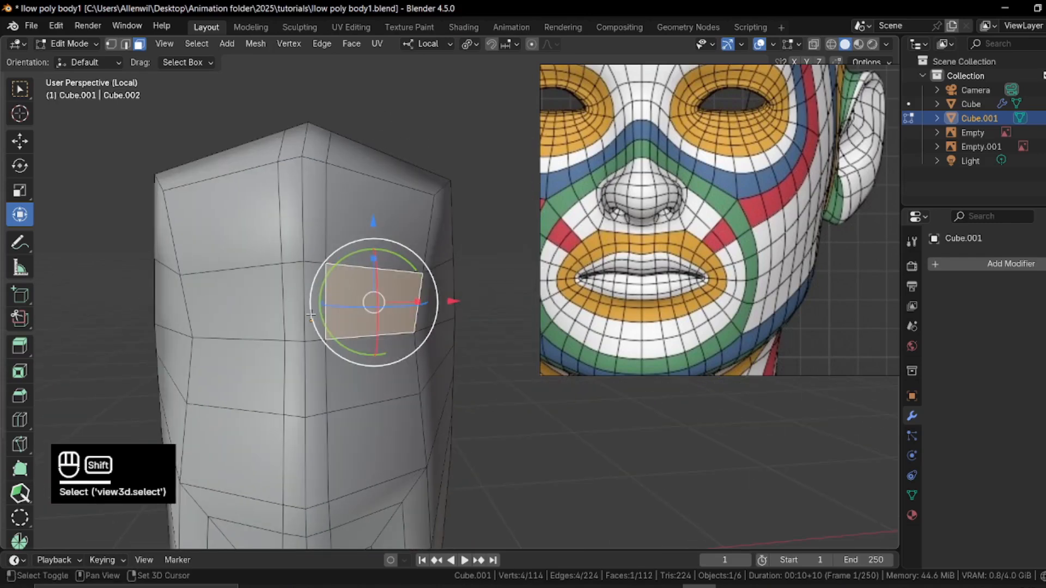
pyautogui.moveTo(354, 367); pyautogui.dragTo(428, 334, button='middle')
pyautogui.moveTo(427, 334); pyautogui.dragTo(434, 332)
pyautogui.moveTo(434, 332); pyautogui.dragTo(398, 284, button='middle')
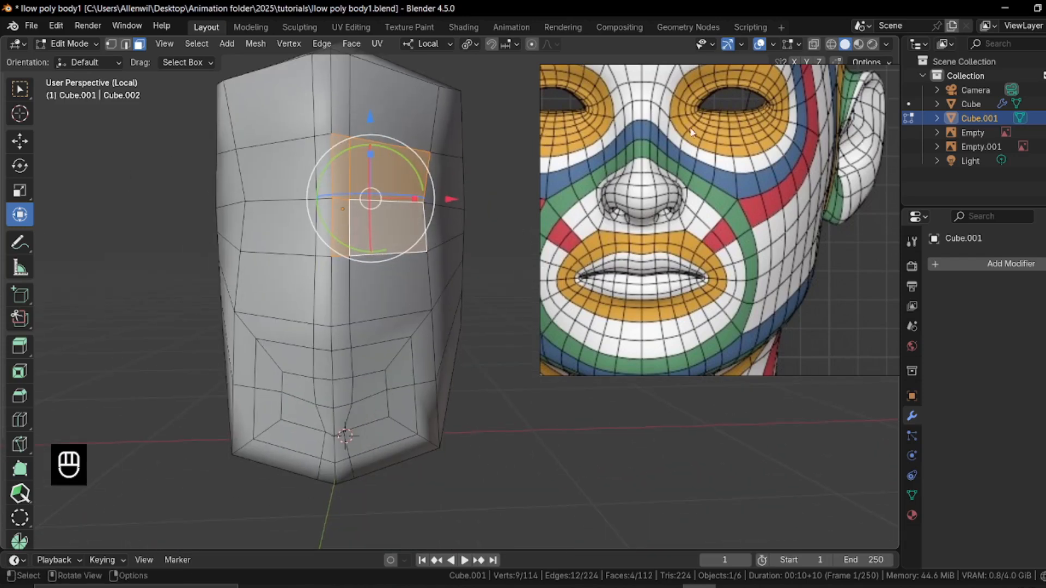
# Push the horizontal edges across the middle of one eye area back into the head.
pyautogui.scroll(2, 406, 208)
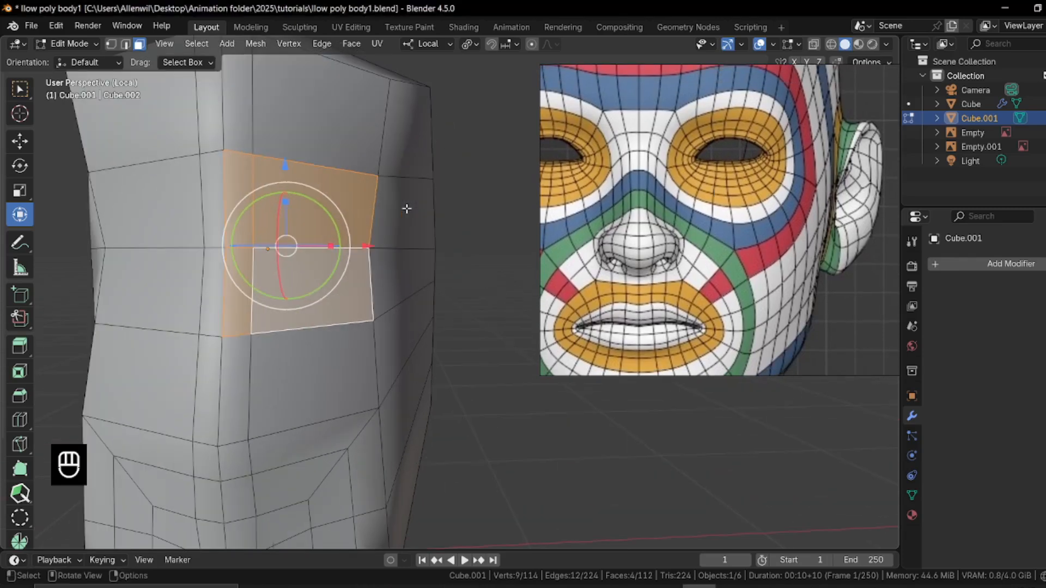
pyautogui.moveTo(409, 200); pyautogui.dragTo(421, 240, button='middle')
pyautogui.press('2')
pyautogui.click(305, 262)
pyautogui.moveTo(416, 242); pyautogui.dragTo(461, 235)
pyautogui.moveTo(462, 235); pyautogui.dragTo(308, 245, button='middle')
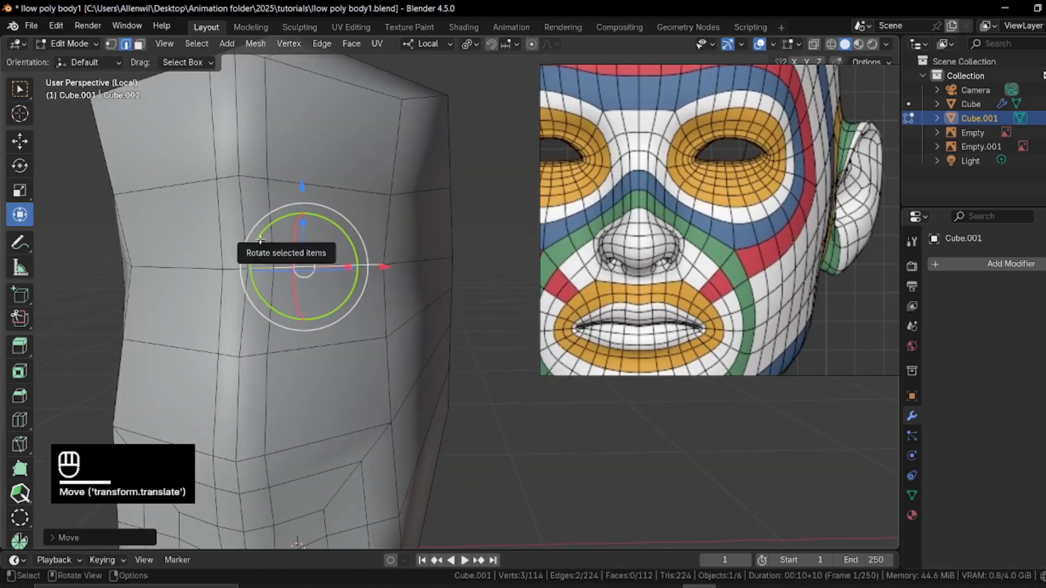
# Select the four faces of that eye area, above and below its middle edge.
pyautogui.press('1')
pyautogui.press('3')
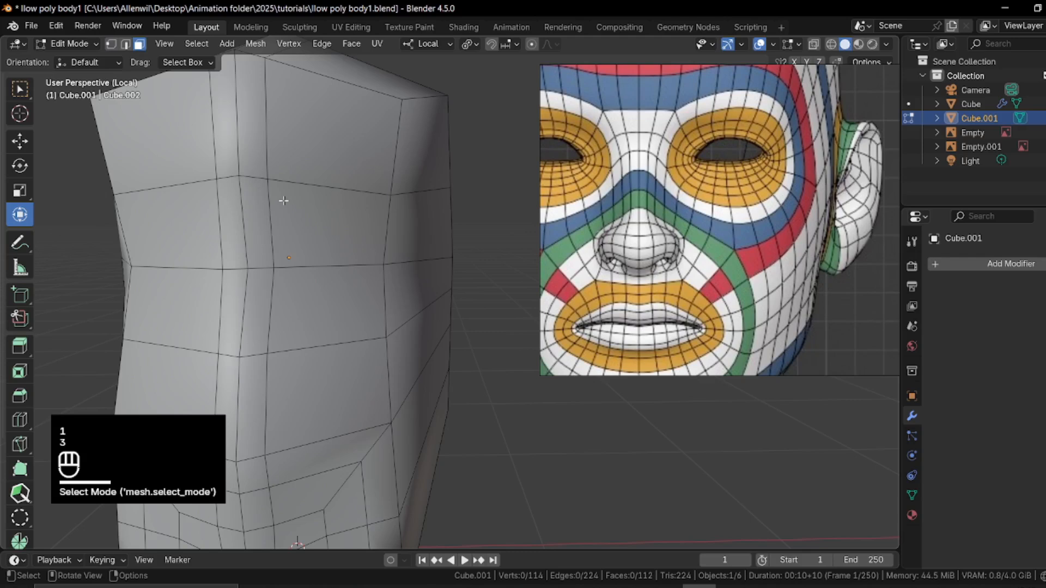
pyautogui.click(269, 245)
pyautogui.keyDown('shift'); pyautogui.click(248, 229); pyautogui.keyUp('shift')
pyautogui.keyDown('shift'); pyautogui.click(247, 311); pyautogui.keyUp('shift')
pyautogui.keyDown('shift'); pyautogui.click(327, 308); pyautogui.keyUp('shift')
# Try an inset on the four selected eye faces and undo it.
pyautogui.moveTo(326, 308); pyautogui.dragTo(415, 188, button='middle')
pyautogui.press('o')
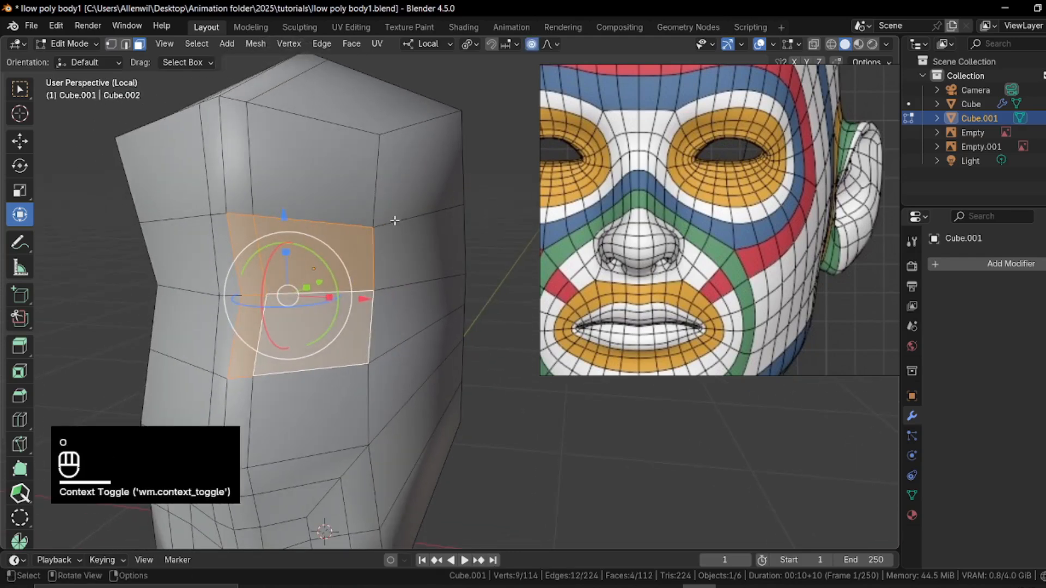
pyautogui.press('o')
pyautogui.press('i')
pyautogui.click(392, 238)
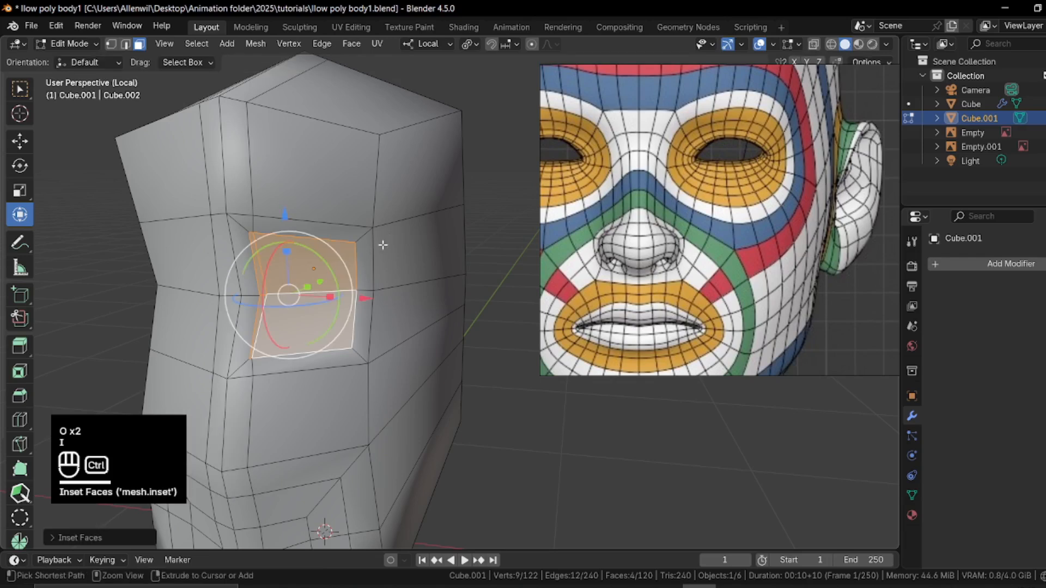
pyautogui.hotkey('ctrl', 'z')
# Try extruding the four eye faces in place and scaling them down, and undo it.
pyautogui.press('e')
pyautogui.press('s')
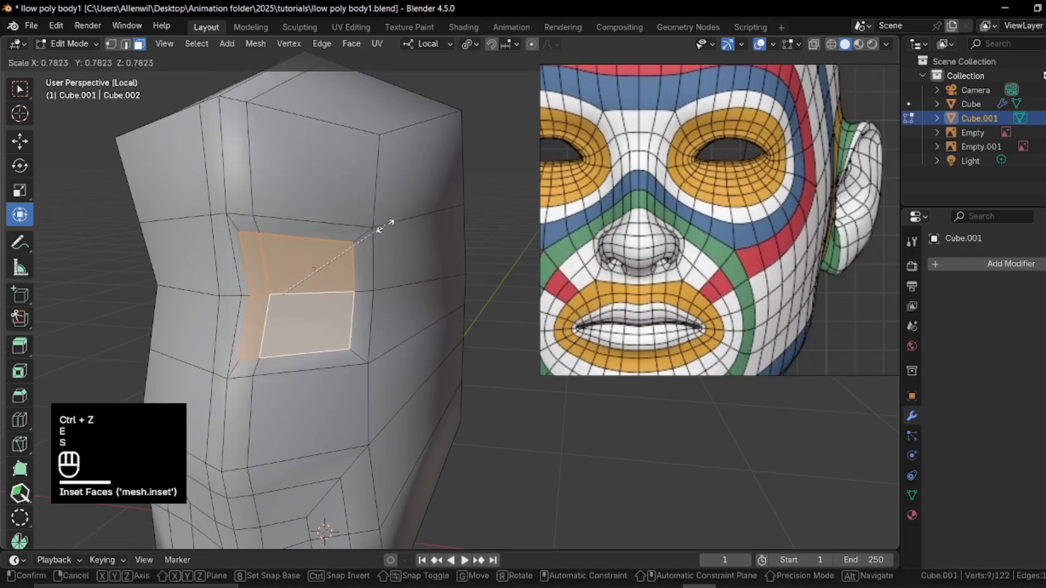
pyautogui.click(382, 218)
pyautogui.moveTo(382, 218)
pyautogui.mouseDown(button='middle')
pyautogui.moveTo(254, 257)
pyautogui.moveTo(401, 220)
pyautogui.mouseUp(button='middle')
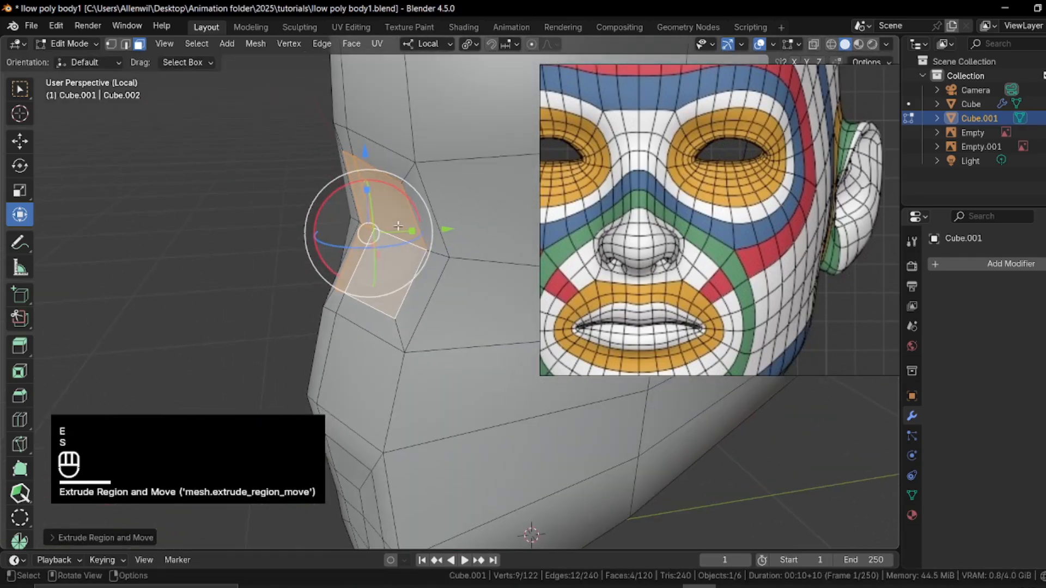
pyautogui.hotkey('ctrl', 'z')
# Inset the four eye faces by about 0.045 m.
pyautogui.press('i')
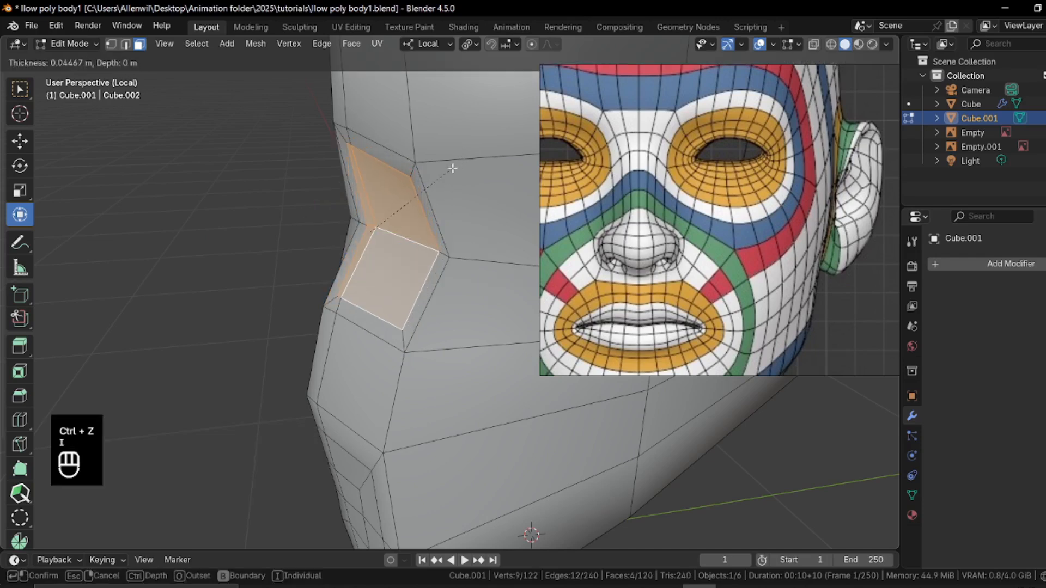
pyautogui.click(453, 168)
pyautogui.moveTo(452, 168); pyautogui.dragTo(407, 189, button='middle')
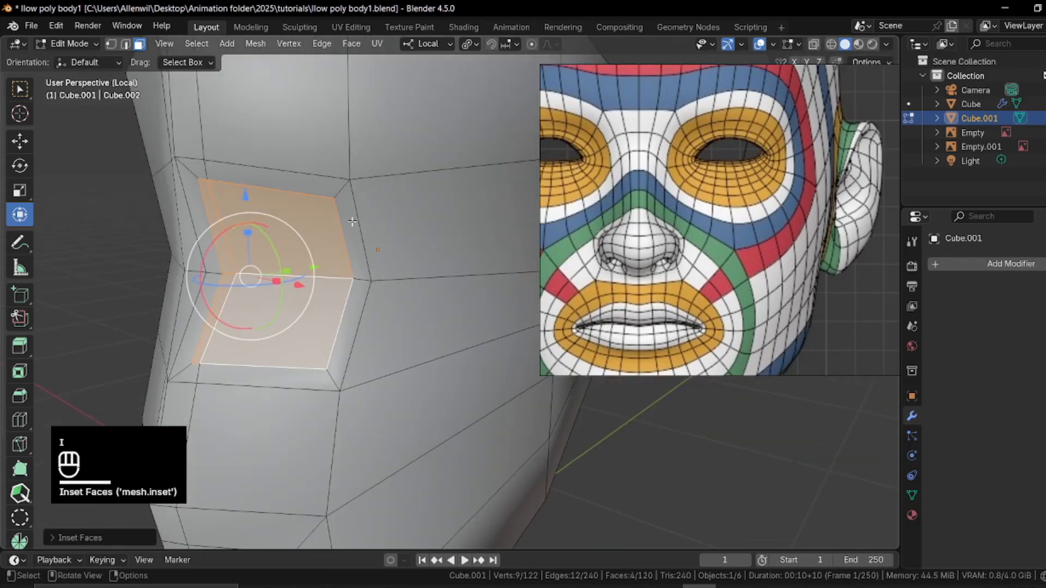
# Scale the inset eye faces along the vertical axis and adjust their depth in the socket.
pyautogui.moveTo(298, 223); pyautogui.dragTo(382, 277, button='middle')
pyautogui.press('s')
pyautogui.press('z')
pyautogui.press('z')
pyautogui.click(251, 291)
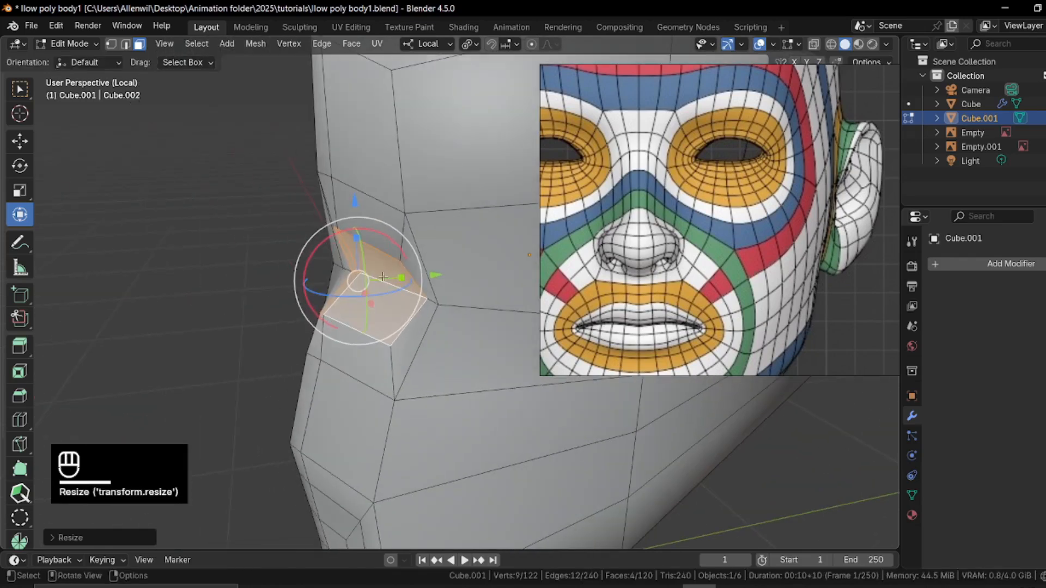
pyautogui.moveTo(442, 267)
pyautogui.mouseDown()
pyautogui.moveTo(464, 269)
pyautogui.moveTo(436, 267)
pyautogui.mouseUp()
# Add a loop cut around the ring of faces between the inset eye faces and the socket border.
pyautogui.scroll(3, 436, 266)
pyautogui.moveTo(437, 266); pyautogui.dragTo(318, 391, button='middle')
pyautogui.hotkey('ctrl', 'r')
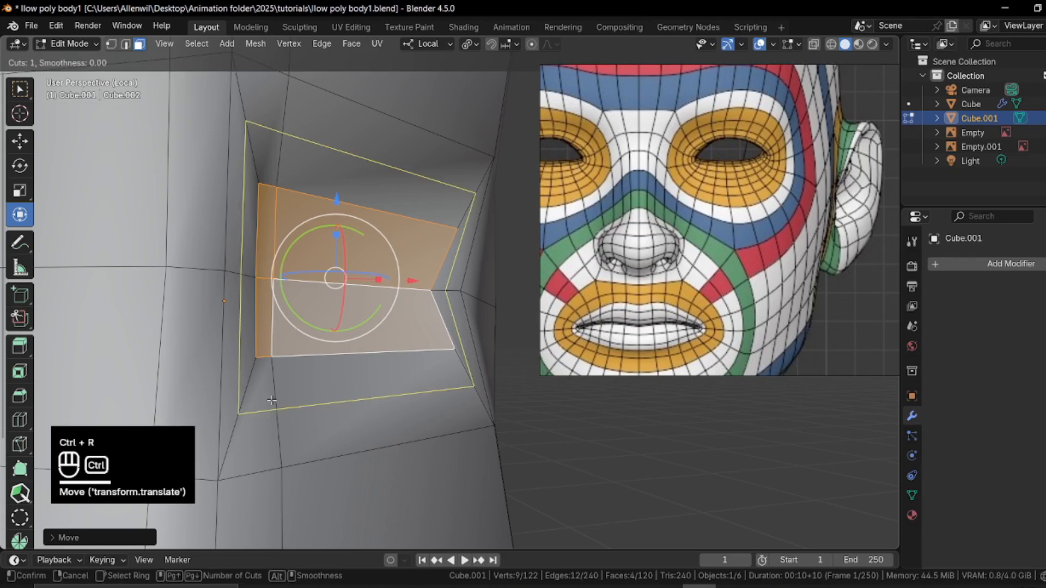
pyautogui.click(335, 305)
pyautogui.moveTo(335, 305); pyautogui.dragTo(350, 330, button='middle')
pyautogui.hotkey('ctrl', 'Tab')
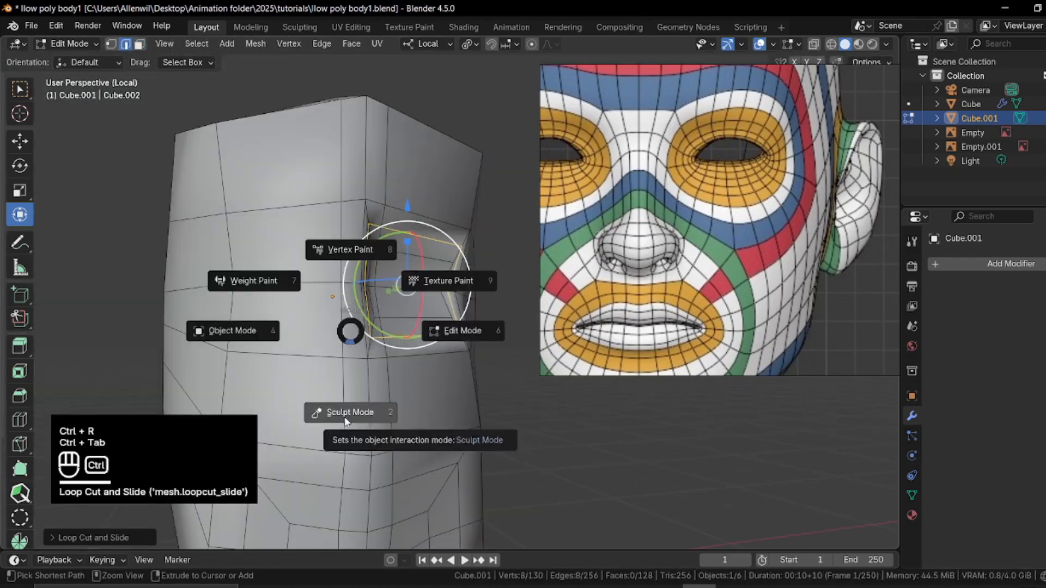
pyautogui.click(345, 415)
pyautogui.scroll(-3, 350, 386)
pyautogui.press('Tab')
# Delete the narrow vertical face loop beside the centre line and all linked faces of the half without the eye socket.
pyautogui.press('3')
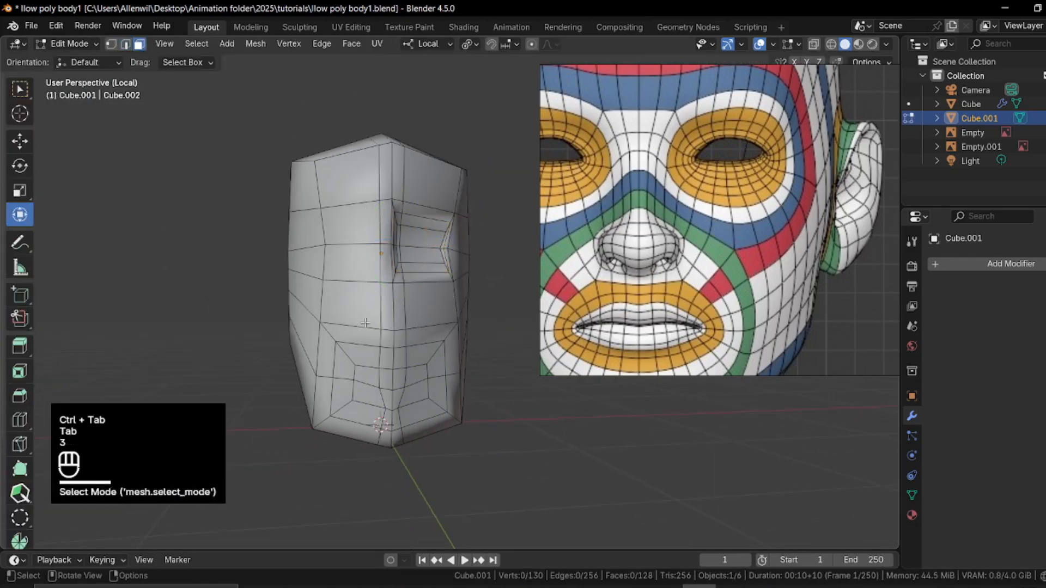
pyautogui.keyDown('alt'); pyautogui.click(387, 329); pyautogui.keyUp('alt')
pyautogui.press('x')
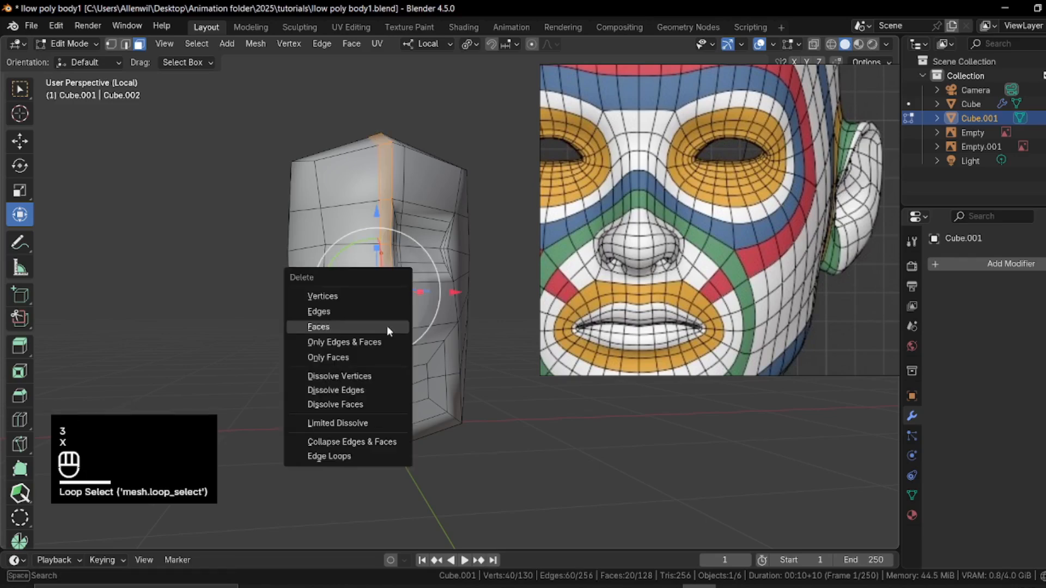
pyautogui.click(387, 327)
pyautogui.click(354, 330)
pyautogui.press('l')
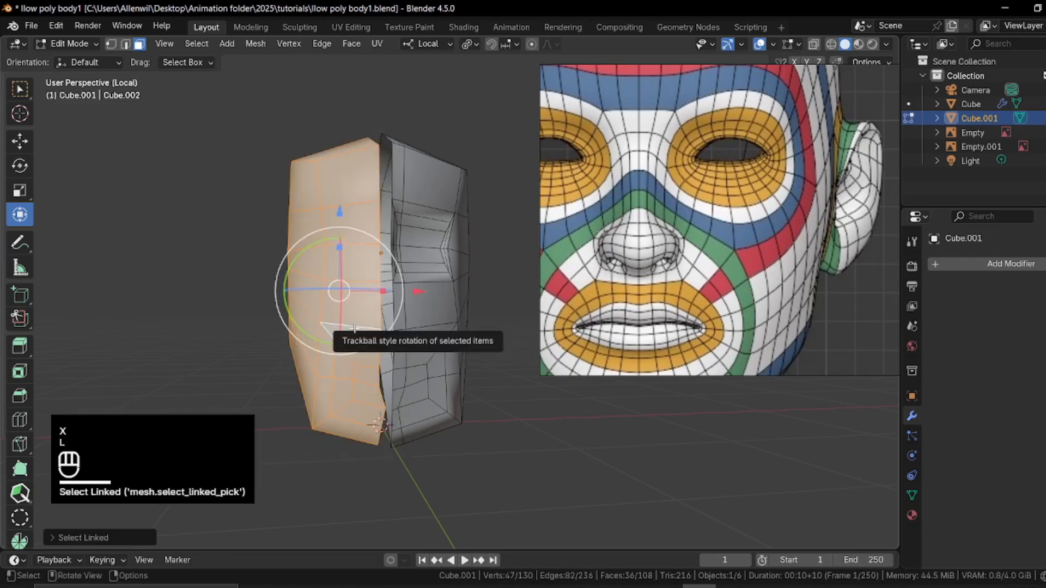
pyautogui.press('x')
pyautogui.click(354, 330)
# Add a Mirror modifier on the X axis to the remaining head half and return to face editing.
pyautogui.press('Tab')
pyautogui.press('Tab')
pyautogui.hotkey('ctrl', 'Tab')
pyautogui.click(315, 323)
pyautogui.press('q')
pyautogui.click(315, 323)
pyautogui.moveTo(402, 300); pyautogui.dragTo(424, 244, button='middle')
pyautogui.press('Tab')
pyautogui.press('3')
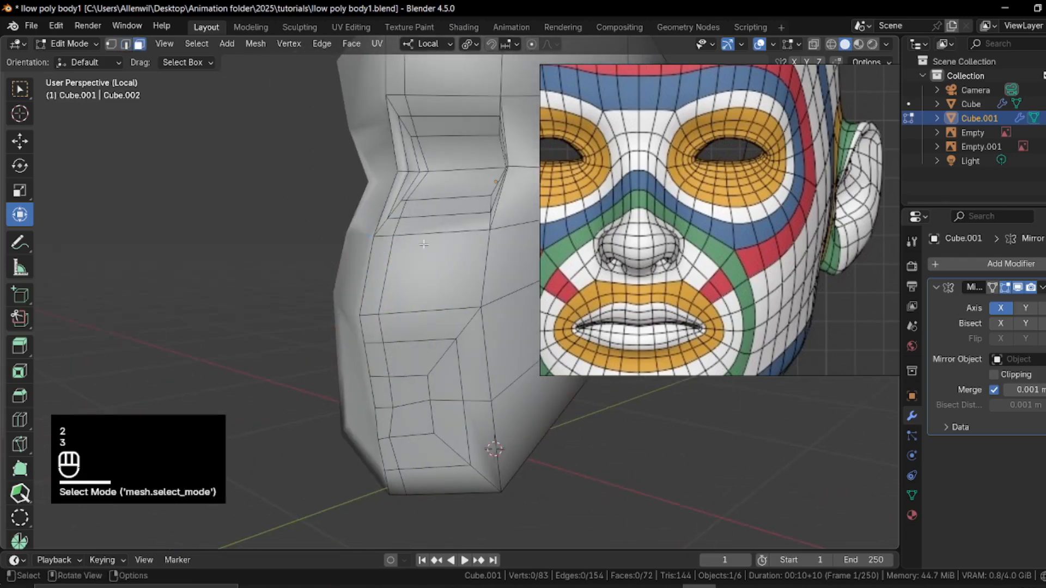
# Extrude the narrow face beside the centre line below eye level as a nose and move it down and forward.
pyautogui.click(381, 274)
pyautogui.moveTo(382, 274)
pyautogui.mouseDown(button='middle')
pyautogui.moveTo(437, 258)
pyautogui.moveTo(393, 262)
pyautogui.mouseUp(button='middle')
pyautogui.press('e')
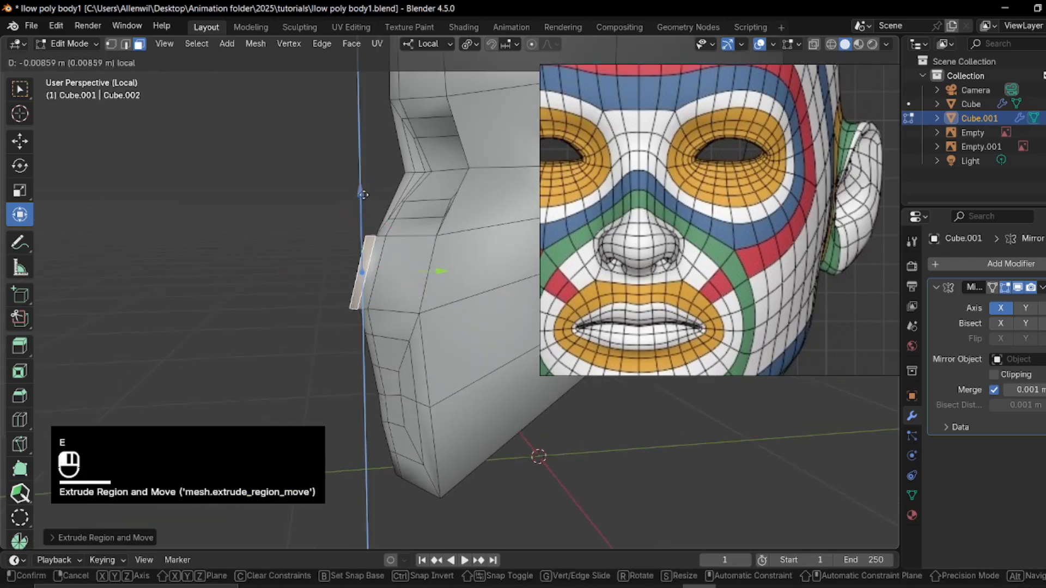
pyautogui.moveTo(362, 193); pyautogui.dragTo(362, 194)
pyautogui.moveTo(444, 274); pyautogui.dragTo(432, 276)
pyautogui.moveTo(408, 281); pyautogui.dragTo(483, 305, button='middle')
# Undo the nose face extrusion and its moves.
pyautogui.hotkey('ctrl', 'r')
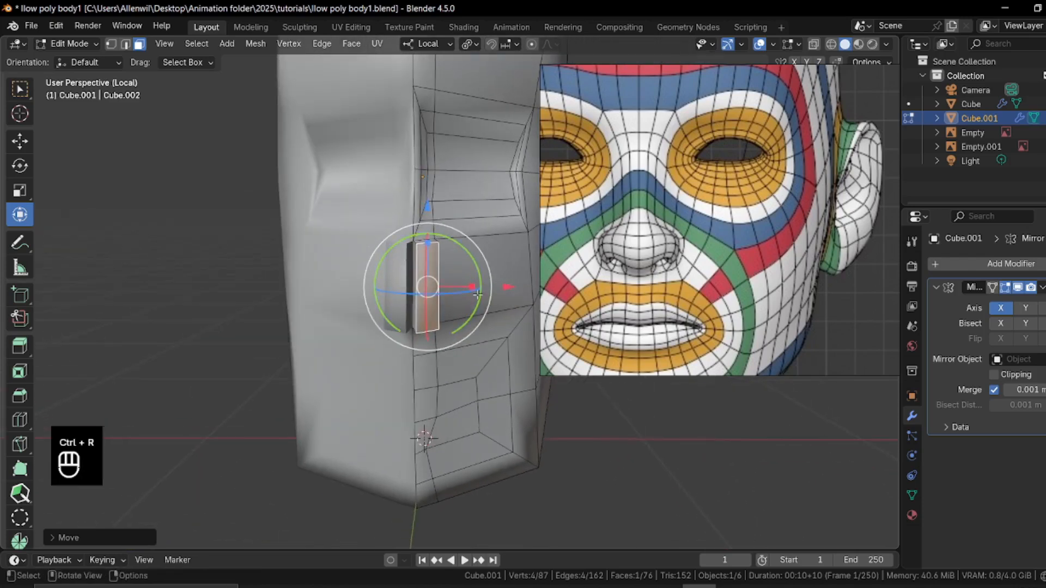
pyautogui.hotkey('ctrl', 'z')
pyautogui.hotkey('ctrl', 'z')
pyautogui.hotkey('ctrl', 'z')
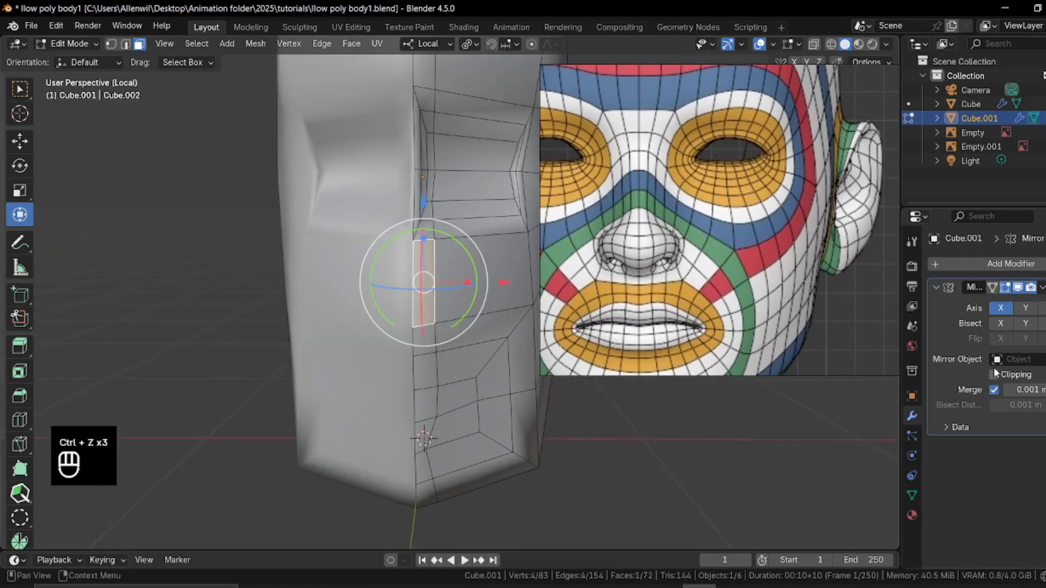
# Extrude the narrow face beside the centre line below eye level as the nose block and adjust its position.
pyautogui.moveTo(469, 371); pyautogui.dragTo(313, 335, button='middle')
pyautogui.press('e')
pyautogui.click(408, 341)
pyautogui.moveTo(339, 187); pyautogui.dragTo(339, 198)
pyautogui.moveTo(340, 198)
pyautogui.mouseDown(button='middle')
pyautogui.moveTo(423, 197)
pyautogui.moveTo(397, 234)
pyautogui.mouseUp(button='middle')
# Switch the head to Sculpt Mode and show the wireframe over the mesh.
pyautogui.hotkey('ctrl', 'Tab')
pyautogui.click(414, 314)
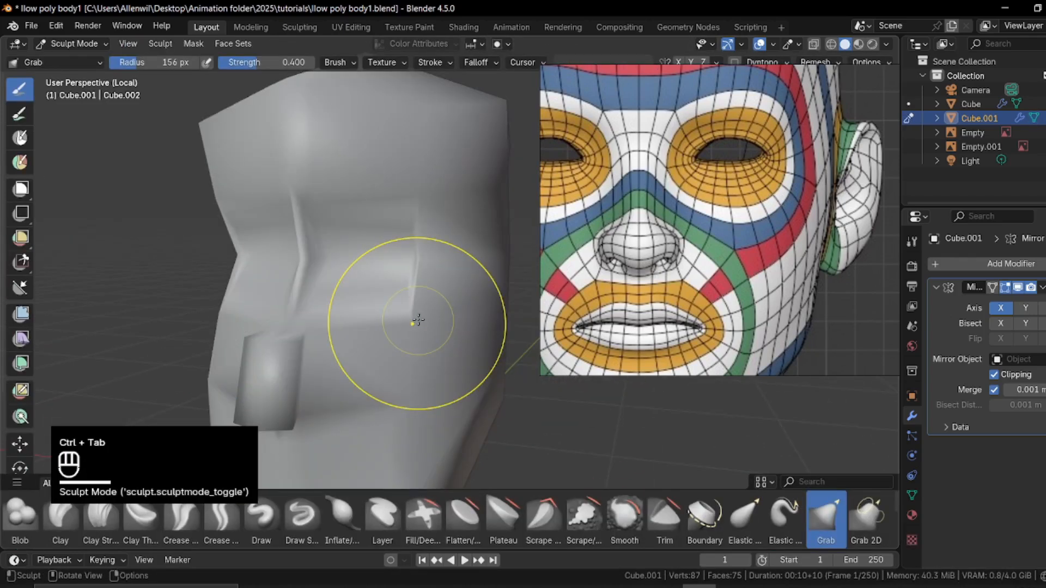
pyautogui.moveTo(377, 320); pyautogui.dragTo(394, 297, button='middle')
pyautogui.press('q')
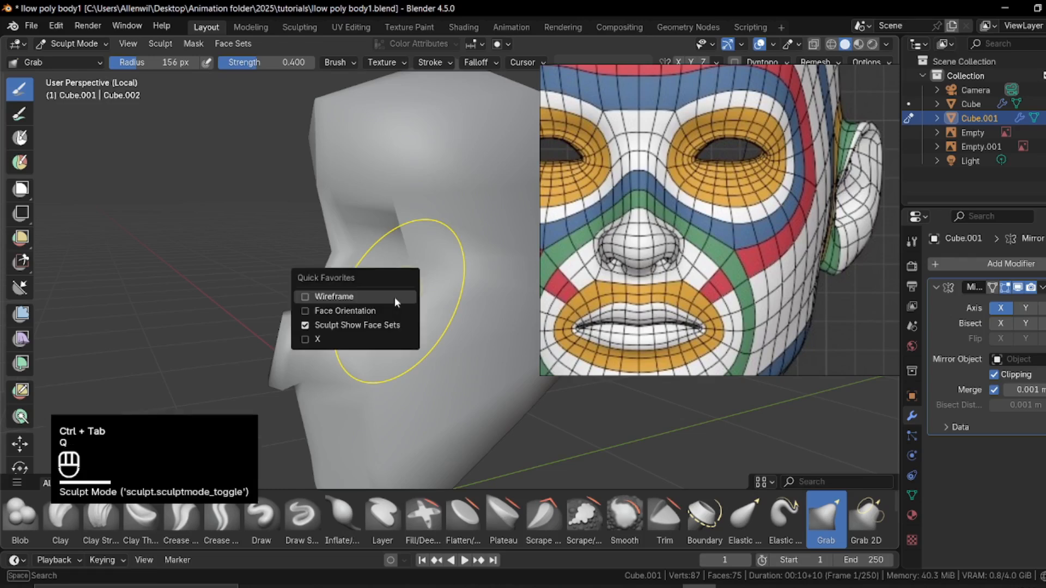
pyautogui.press('q')
pyautogui.click(380, 230)
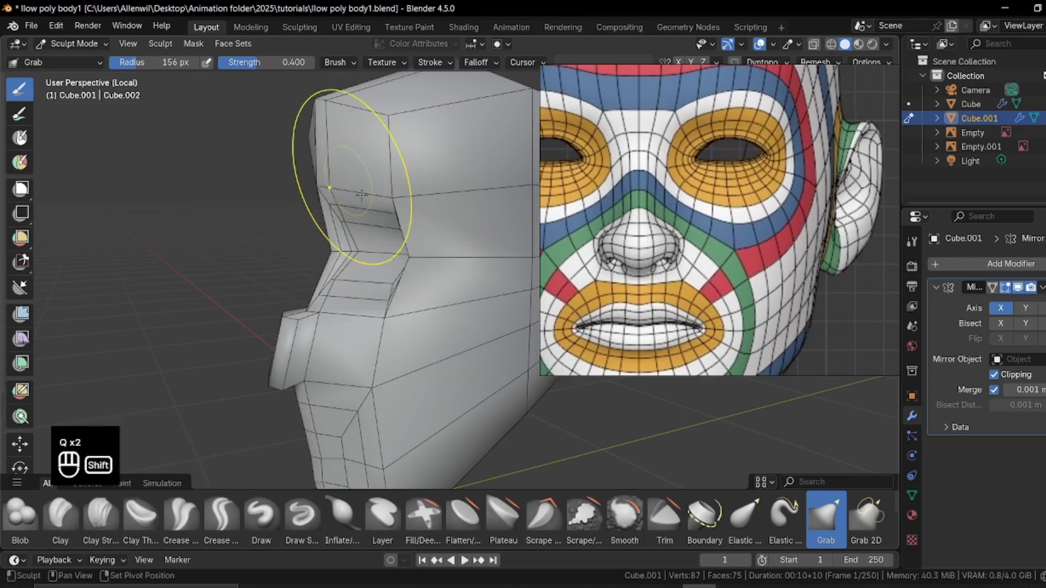
# Reshape the nose bridge, brow and inner eye corners with Grab and smoothing strokes, blending the top of the nose.
pyautogui.moveTo(434, 238)
pyautogui.mouseDown(button='middle')
pyautogui.moveTo(409, 299)
pyautogui.moveTo(362, 280)
pyautogui.moveTo(401, 301)
pyautogui.mouseUp(button='middle')
pyautogui.moveTo(393, 300); pyautogui.dragTo(431, 296)
pyautogui.keyDown('shift'); pyautogui.moveTo(279, 304); pyautogui.dragTo(281, 308); pyautogui.keyUp('shift')
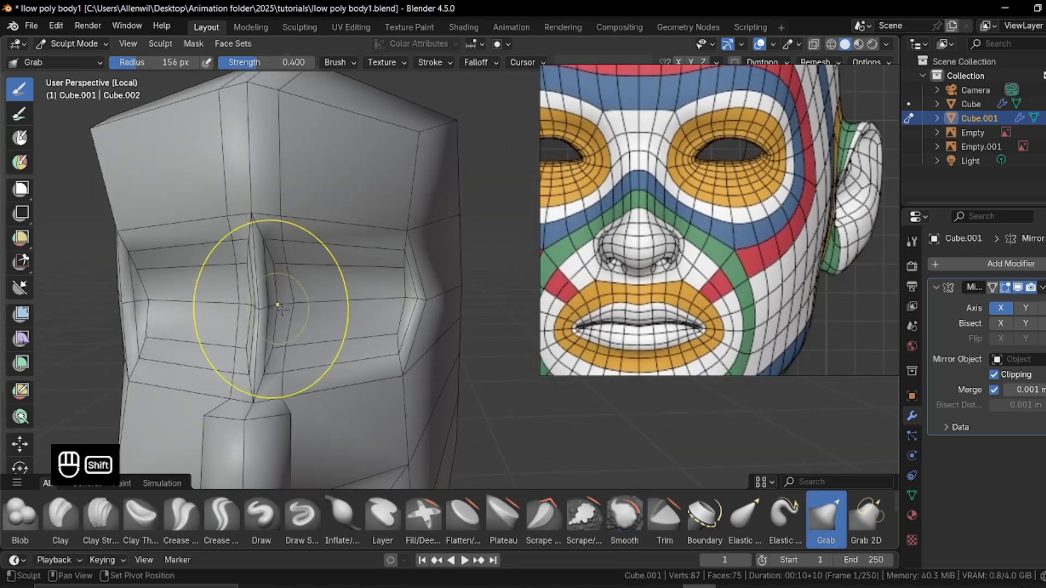
pyautogui.keyDown('shift'); pyautogui.moveTo(290, 233); pyautogui.dragTo(296, 236); pyautogui.keyUp('shift')
pyautogui.moveTo(296, 236); pyautogui.dragTo(349, 244, button='middle')
pyautogui.keyDown('shift'); pyautogui.moveTo(349, 246); pyautogui.dragTo(347, 264); pyautogui.keyUp('shift')
pyautogui.moveTo(347, 267); pyautogui.dragTo(284, 286, button='middle')
pyautogui.keyDown('shift'); pyautogui.moveTo(284, 335); pyautogui.dragTo(281, 354); pyautogui.keyUp('shift')
pyautogui.keyDown('shift'); pyautogui.moveTo(246, 365); pyautogui.dragTo(240, 381); pyautogui.keyUp('shift')
# Sculpt the nose block into a tapered profile and soften the surrounding cheek and mouth area.
pyautogui.moveTo(316, 354); pyautogui.dragTo(259, 368, button='middle')
pyautogui.keyDown('shift'); pyautogui.moveTo(253, 386); pyautogui.dragTo(289, 322, button='middle'); pyautogui.keyUp('shift')
pyautogui.keyDown('shift'); pyautogui.moveTo(253, 305); pyautogui.dragTo(243, 304); pyautogui.keyUp('shift')
pyautogui.moveTo(243, 304)
pyautogui.mouseDown(button='middle')
pyautogui.moveTo(211, 315)
pyautogui.moveTo(325, 240)
pyautogui.moveTo(349, 262)
pyautogui.moveTo(386, 217)
pyautogui.mouseUp(button='middle')
pyautogui.moveTo(386, 218)
pyautogui.keyDown('shift'); pyautogui.mouseDown()
pyautogui.moveTo(403, 198)
pyautogui.moveTo(389, 194)
pyautogui.mouseUp(); pyautogui.keyUp('shift')
pyautogui.moveTo(367, 204); pyautogui.dragTo(418, 238, button='middle')
pyautogui.keyDown('shift'); pyautogui.moveTo(409, 248); pyautogui.dragTo(391, 272); pyautogui.keyUp('shift')
pyautogui.moveTo(387, 278)
pyautogui.mouseDown(button='middle')
pyautogui.moveTo(387, 262)
pyautogui.moveTo(362, 280)
pyautogui.moveTo(364, 308)
pyautogui.moveTo(433, 335)
pyautogui.moveTo(369, 312)
pyautogui.moveTo(329, 316)
pyautogui.moveTo(376, 320)
pyautogui.moveTo(441, 247)
pyautogui.moveTo(405, 235)
pyautogui.mouseUp(button='middle')
pyautogui.keyDown('shift'); pyautogui.moveTo(405, 236); pyautogui.dragTo(342, 256, button='middle'); pyautogui.keyUp('shift')
# Add a vertical loop cut down the side of the face in Edit Mode.
pyautogui.press('Tab')
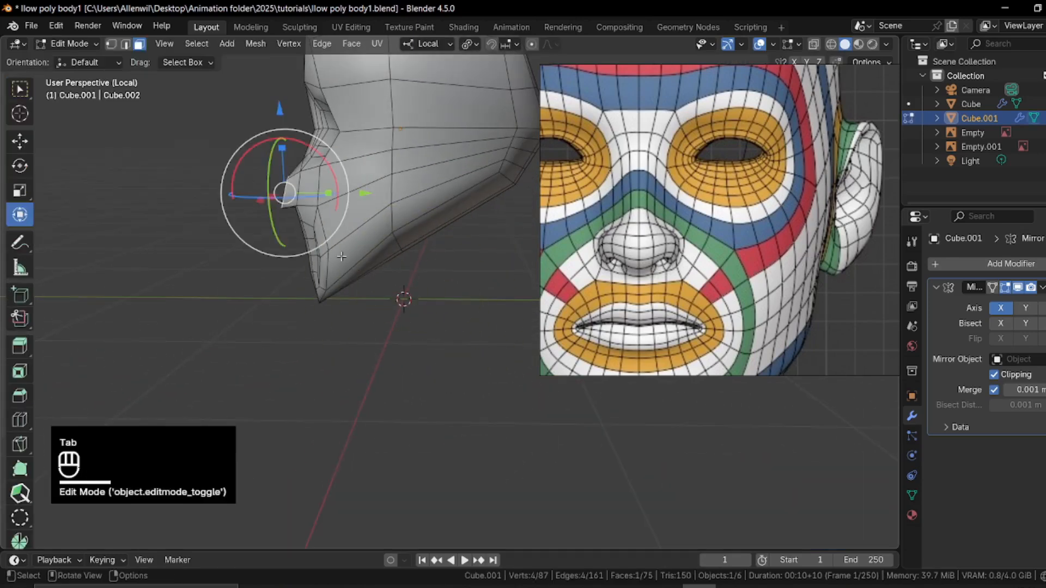
pyautogui.hotkey('ctrl', 'r')
pyautogui.click(359, 262)
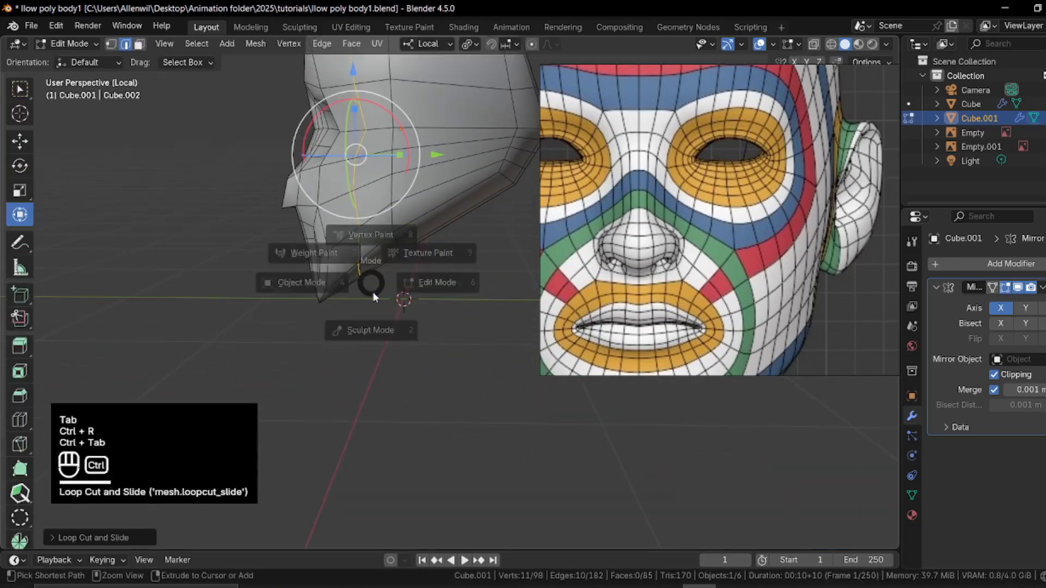
# Return to Sculpt Mode and reshape the side of the face around the added loop.
pyautogui.click(370, 330)
pyautogui.moveTo(364, 315)
pyautogui.mouseDown(button='middle')
pyautogui.moveTo(427, 191)
pyautogui.moveTo(444, 280)
pyautogui.moveTo(433, 297)
pyautogui.mouseUp(button='middle')
pyautogui.keyDown('shift'); pyautogui.moveTo(412, 294); pyautogui.dragTo(425, 296); pyautogui.keyUp('shift')
pyautogui.moveTo(436, 295)
pyautogui.mouseDown(button='middle')
pyautogui.moveTo(373, 247)
pyautogui.moveTo(388, 257)
pyautogui.moveTo(435, 250)
pyautogui.moveTo(472, 229)
pyautogui.moveTo(474, 243)
pyautogui.moveTo(419, 245)
pyautogui.moveTo(381, 349)
pyautogui.moveTo(337, 323)
pyautogui.mouseUp(button='middle')
pyautogui.moveTo(388, 278)
pyautogui.mouseDown(button='middle')
pyautogui.moveTo(411, 294)
pyautogui.moveTo(419, 323)
pyautogui.moveTo(405, 309)
pyautogui.moveTo(417, 281)
pyautogui.mouseUp(button='middle')
pyautogui.moveTo(329, 297)
pyautogui.mouseDown(button='middle')
pyautogui.moveTo(325, 241)
pyautogui.moveTo(344, 221)
pyautogui.moveTo(350, 275)
pyautogui.mouseUp(button='middle')
# Set the Grab brush radius to 62 px and round the inner part of the eye socket.
pyautogui.scroll(4, 350, 276)
pyautogui.press('f')
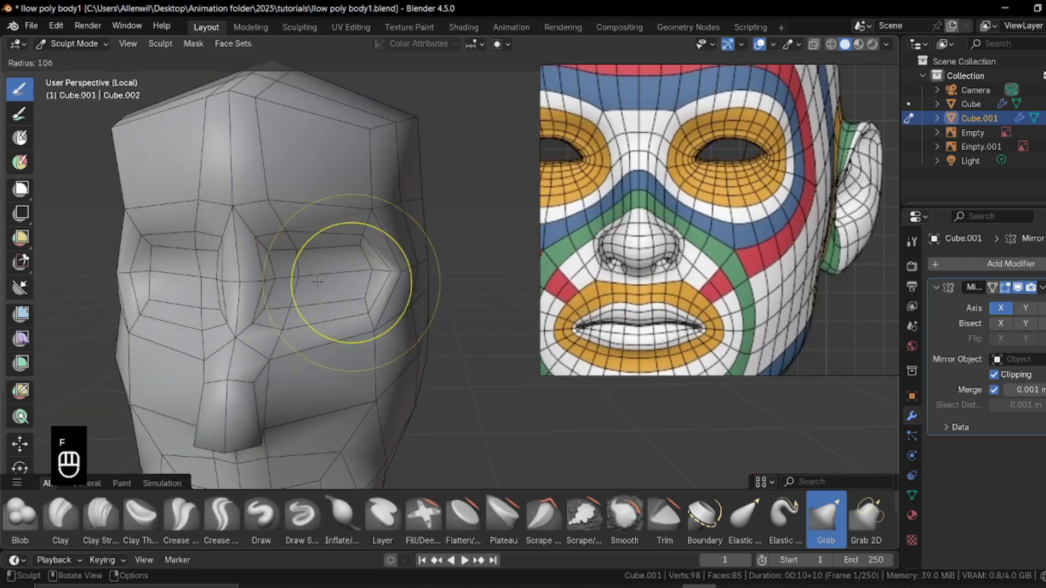
pyautogui.click(310, 299)
pyautogui.press('f')
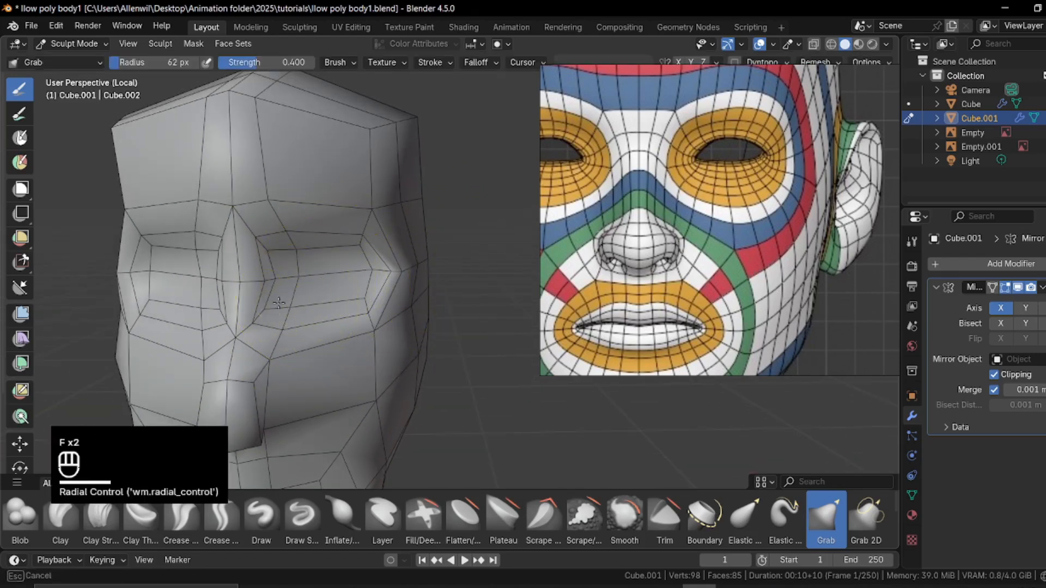
pyautogui.moveTo(287, 264)
pyautogui.keyDown('shift'); pyautogui.mouseDown()
pyautogui.moveTo(275, 304)
pyautogui.moveTo(270, 245)
pyautogui.moveTo(277, 253)
pyautogui.mouseUp(); pyautogui.keyUp('shift')
# Return the head to Object Mode and save the file.
pyautogui.moveTo(387, 270)
pyautogui.mouseDown(button='middle')
pyautogui.moveTo(289, 292)
pyautogui.moveTo(291, 283)
pyautogui.moveTo(378, 280)
pyautogui.mouseUp(button='middle')
pyautogui.moveTo(378, 280)
pyautogui.keyDown('ctrl'); pyautogui.mouseDown(button='middle')
pyautogui.moveTo(376, 359)
pyautogui.moveTo(301, 296)
pyautogui.moveTo(397, 327)
pyautogui.mouseUp(button='middle'); pyautogui.keyUp('ctrl')
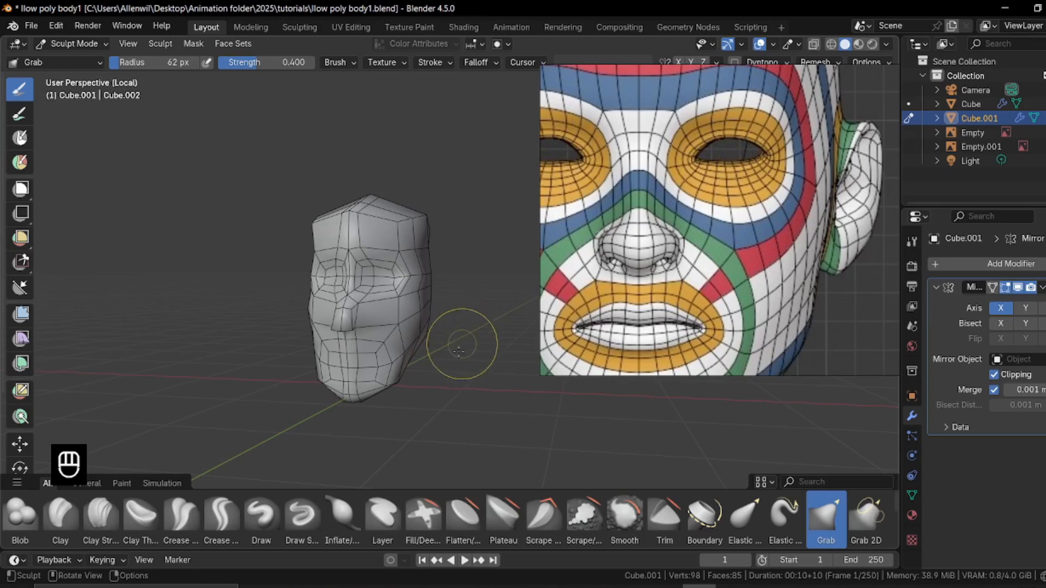
pyautogui.hotkey('ctrl', 'Tab')
pyautogui.hotkey('ctrl', 's')
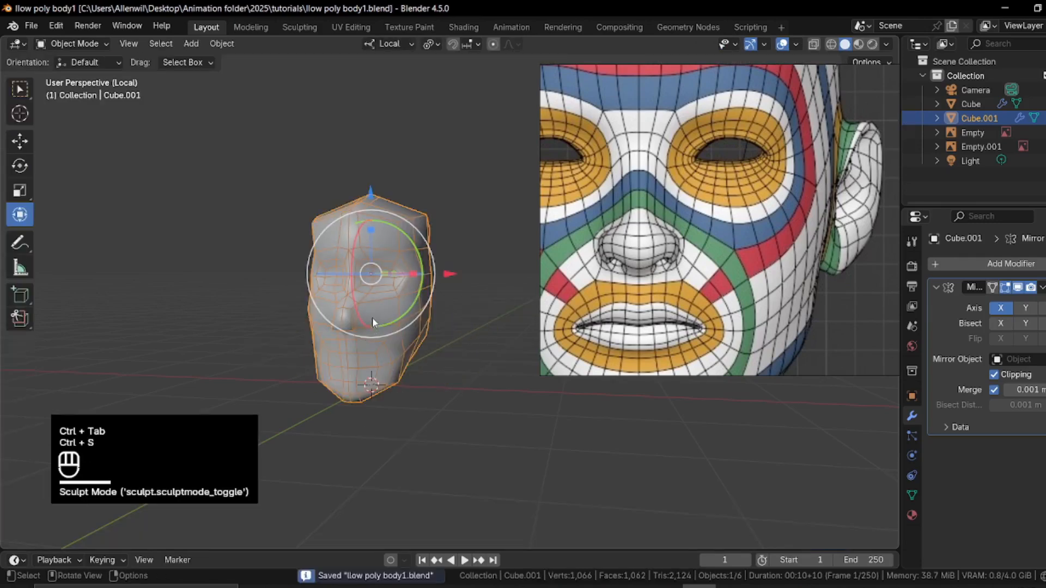
# Leave local view, raise the head above the body and scale it to the body's proportions.
pyautogui.press('/')
pyautogui.moveTo(447, 306); pyautogui.dragTo(436, 162)
pyautogui.keyDown('shift'); pyautogui.moveTo(432, 261); pyautogui.dragTo(335, 327, button='middle'); pyautogui.keyUp('shift')
pyautogui.press('s')
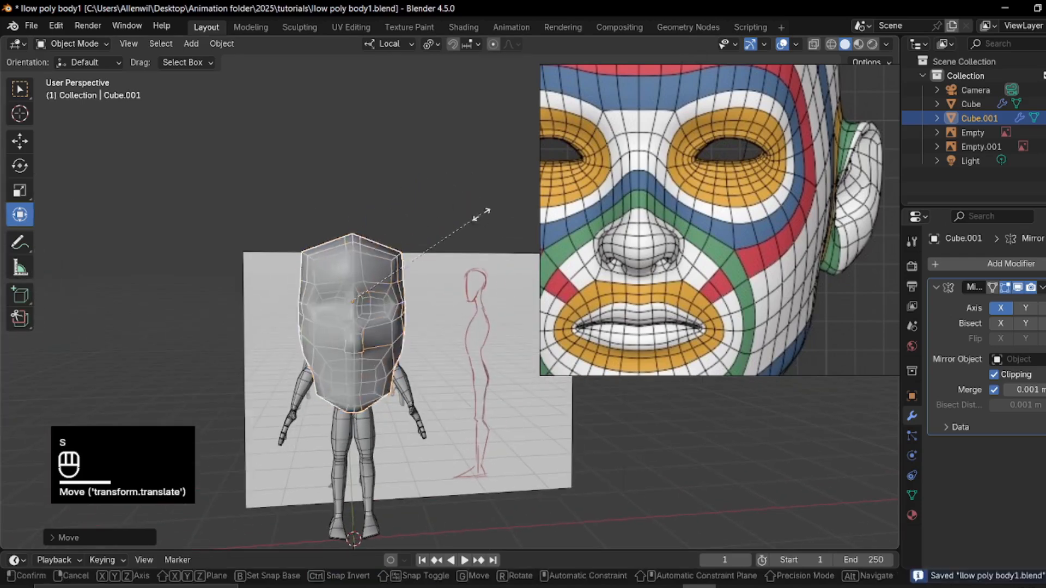
pyautogui.click(371, 282)
pyautogui.moveTo(353, 230); pyautogui.dragTo(354, 219)
# Minimise the face reference window, then scale and raise the head to fit the front reference using X-ray.
pyautogui.press('KP_1')
pyautogui.keyDown('ctrl'); pyautogui.moveTo(387, 346); pyautogui.dragTo(571, 289, button='middle'); pyautogui.keyUp('ctrl')
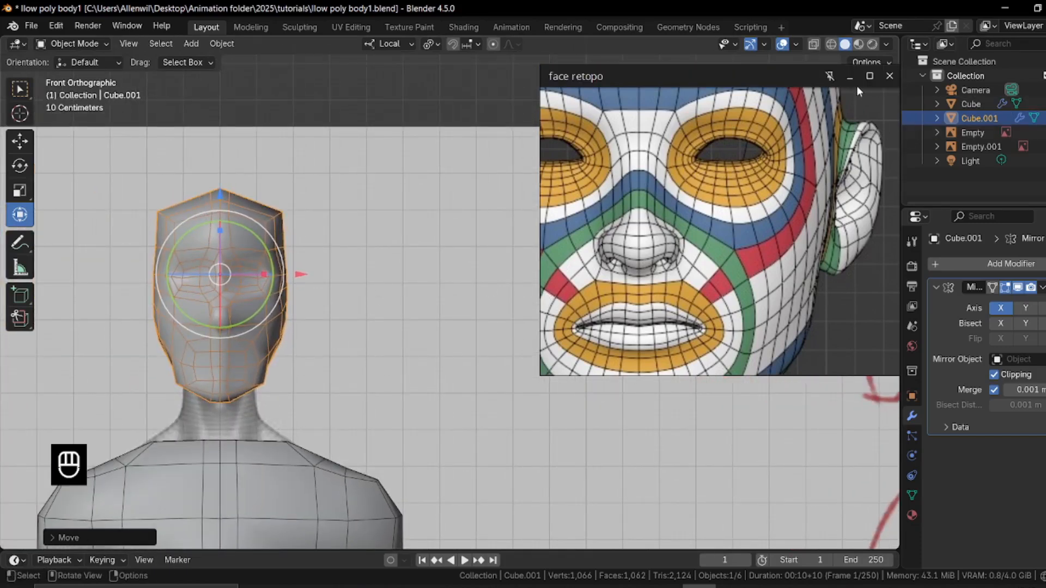
pyautogui.click(849, 76)
pyautogui.keyDown('shift'); pyautogui.moveTo(324, 364); pyautogui.dragTo(404, 298, button='middle'); pyautogui.keyUp('shift')
pyautogui.hotkey('alt', 'z')
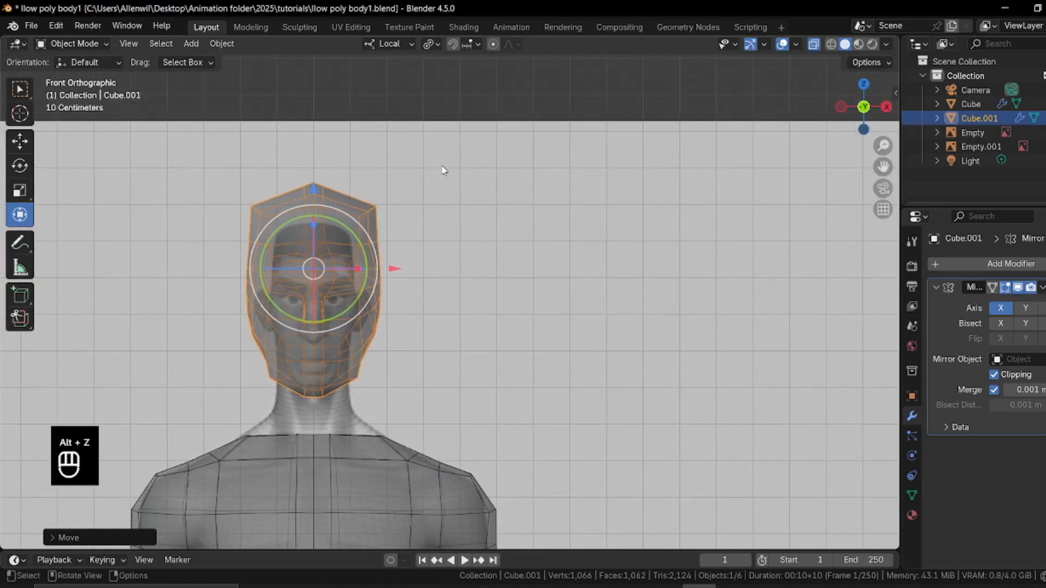
pyautogui.press('s')
pyautogui.click(420, 210)
pyautogui.moveTo(317, 223); pyautogui.dragTo(313, 202)
pyautogui.hotkey('alt', 'z')
# Move the head to line up with the red head outline in the side view.
pyautogui.moveTo(335, 328); pyautogui.dragTo(383, 310, button='middle')
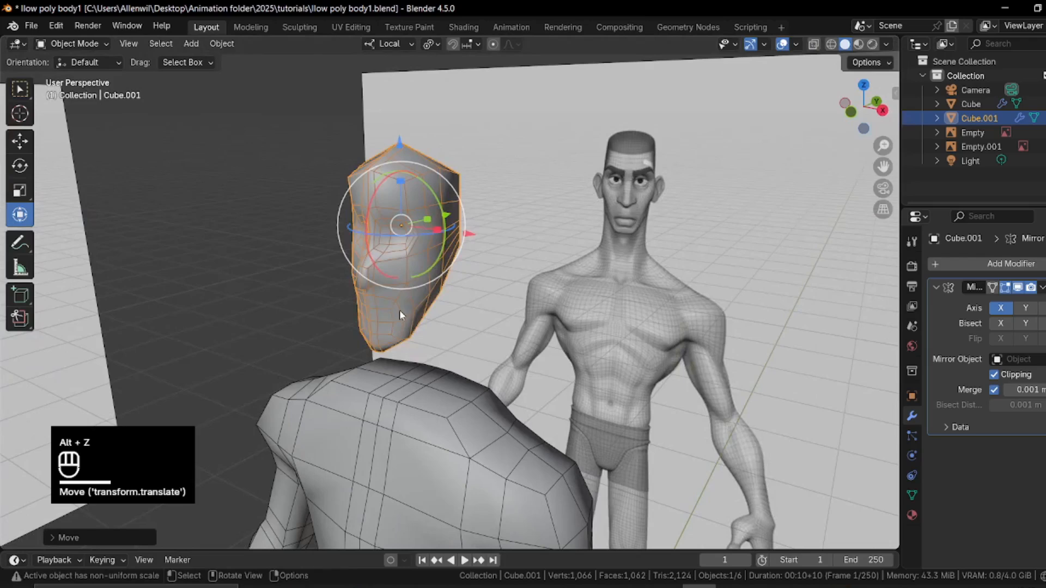
pyautogui.press('KP_3')
pyautogui.moveTo(709, 295); pyautogui.dragTo(651, 318)
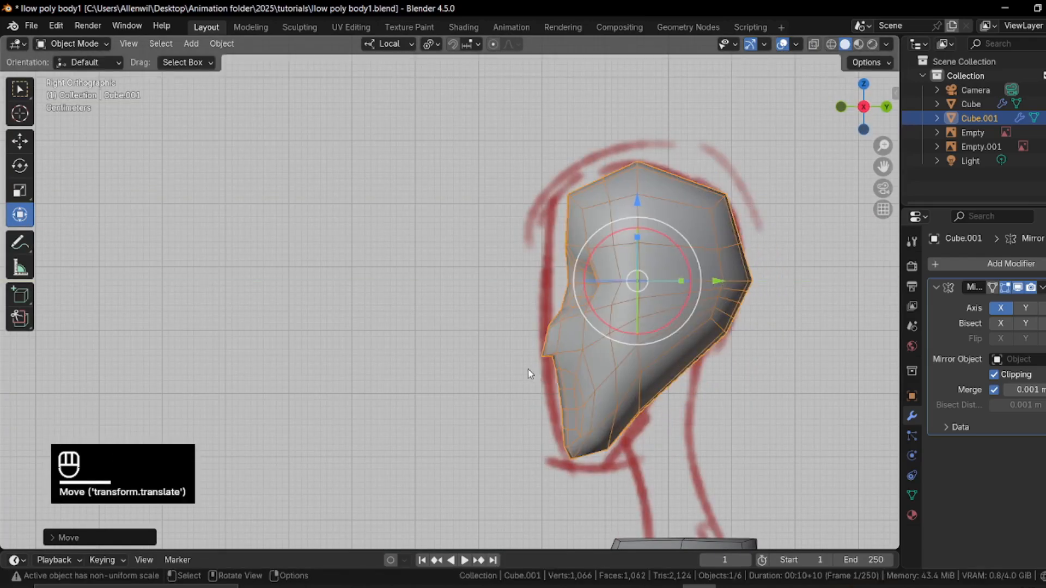
# Select the nose's front and side faces on the edited half, extrude them and scale the extrusion down.
pyautogui.scroll(2, 526, 364)
pyautogui.moveTo(523, 357); pyautogui.dragTo(643, 390, button='middle')
pyautogui.moveTo(229, 381); pyautogui.dragTo(267, 375, button='middle')
pyautogui.keyDown('shift'); pyautogui.moveTo(267, 376); pyautogui.dragTo(385, 348, button='middle'); pyautogui.keyUp('shift')
pyautogui.scroll(2, 400, 333)
pyautogui.press('Tab')
pyautogui.scroll(2, 370, 335)
pyautogui.moveTo(322, 365)
pyautogui.mouseDown(button='middle')
pyautogui.moveTo(299, 375)
pyautogui.moveTo(310, 377)
pyautogui.mouseUp(button='middle')
pyautogui.press('3')
pyautogui.click(230, 359)
pyautogui.moveTo(230, 359); pyautogui.dragTo(546, 321, button='middle')
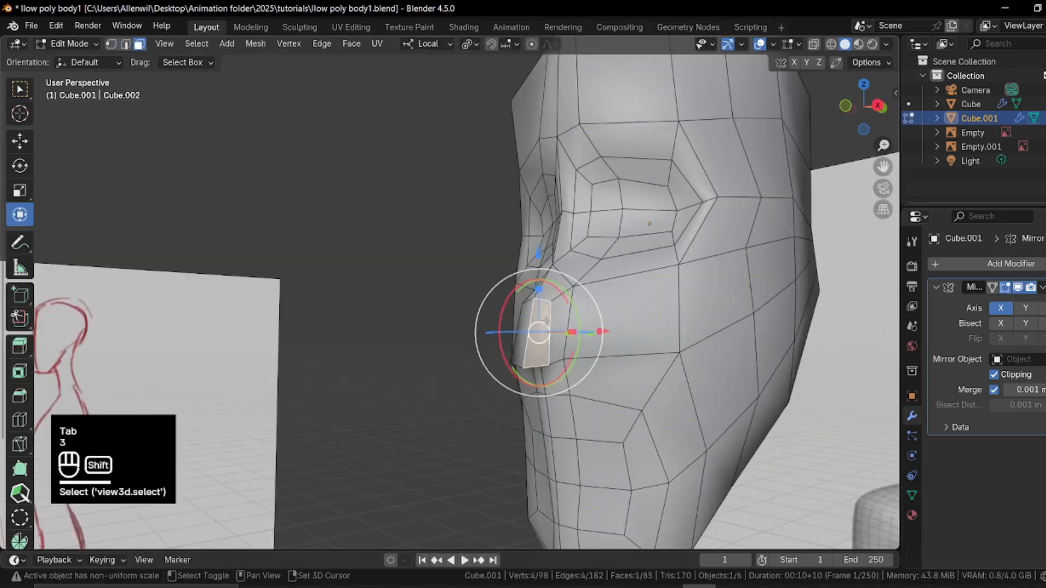
pyautogui.keyDown('shift'); pyautogui.click(564, 332); pyautogui.keyUp('shift')
pyautogui.moveTo(486, 345); pyautogui.dragTo(630, 303, button='middle')
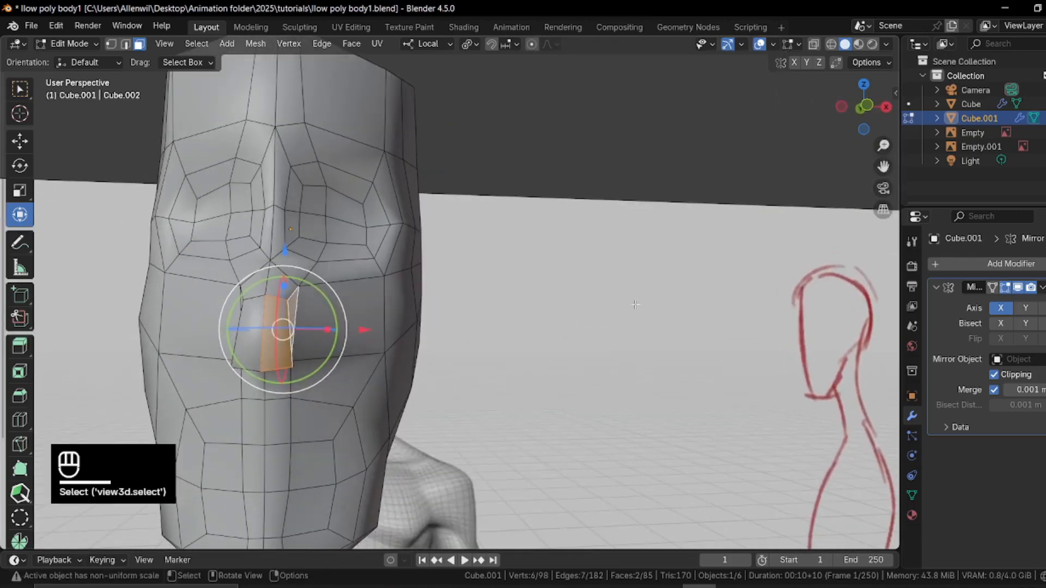
pyautogui.press('e')
pyautogui.press('s')
pyautogui.click(506, 340)
# Save the file and move the extruded nose faces slightly forward.
pyautogui.moveTo(505, 341); pyautogui.dragTo(588, 406, button='middle')
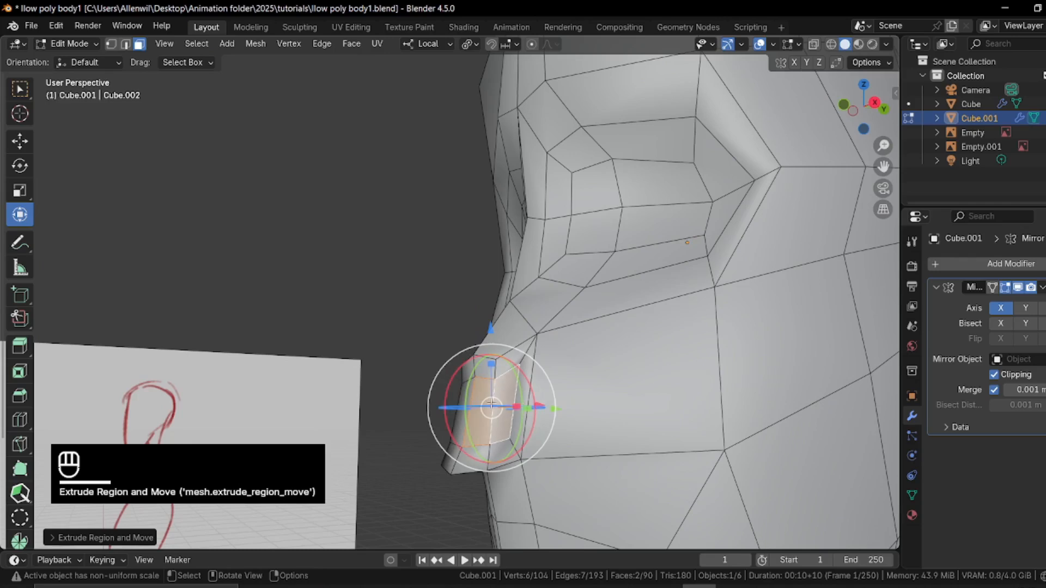
pyautogui.moveTo(491, 406); pyautogui.dragTo(523, 381, button='middle')
pyautogui.hotkey('ctrl', 's')
pyautogui.press('KP_Decimal')
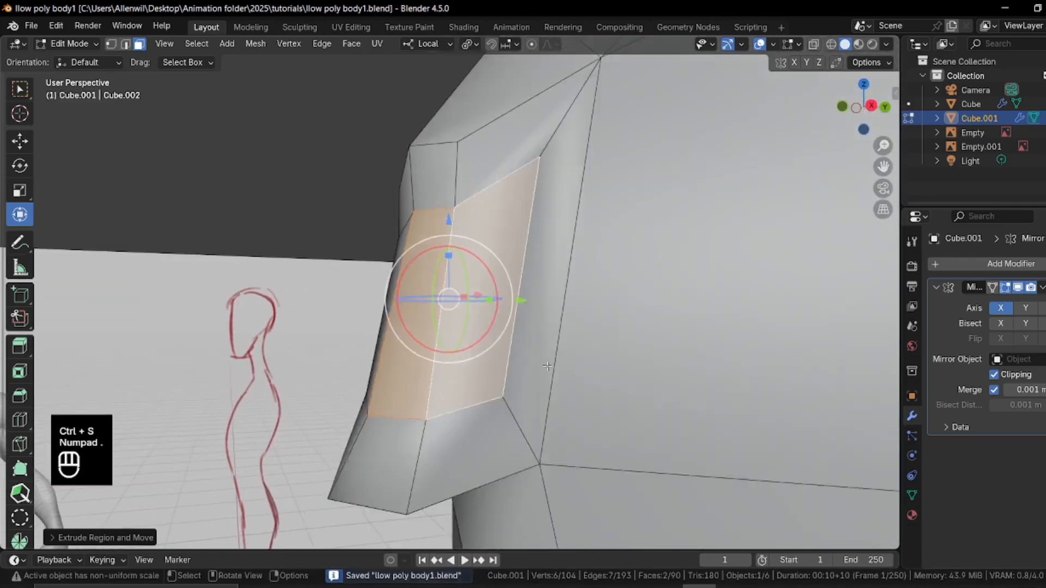
pyautogui.scroll(-3, 547, 366)
pyautogui.moveTo(533, 298); pyautogui.dragTo(518, 298)
pyautogui.moveTo(392, 313); pyautogui.dragTo(502, 316, button='middle')
# Try smoothing the vertices of the selected nose faces.
pyautogui.rightClick(491, 315)
pyautogui.press('q')
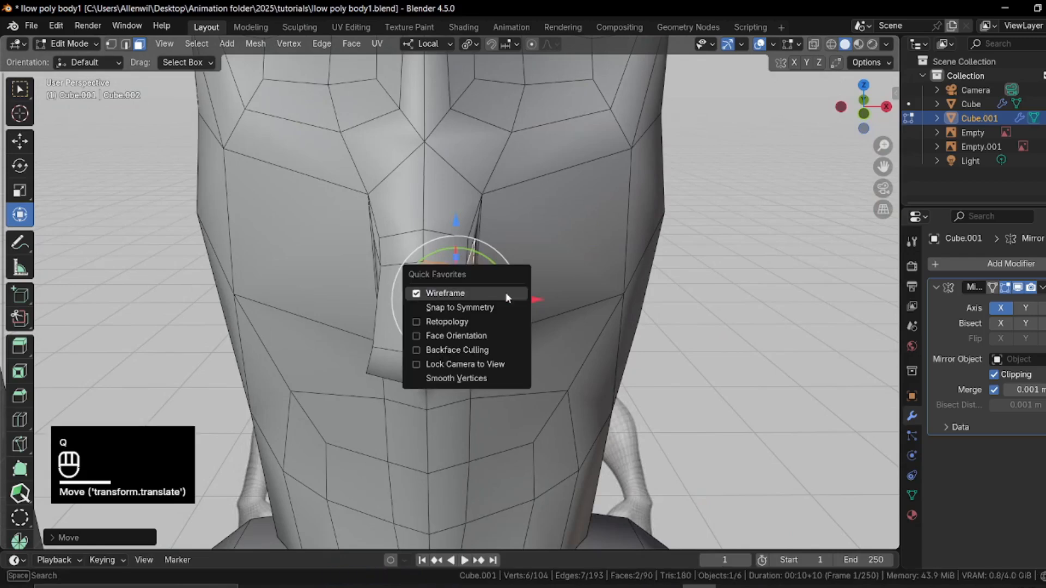
pyautogui.click(489, 381)
pyautogui.moveTo(489, 381); pyautogui.dragTo(533, 316, button='middle')
pyautogui.hotkey('ctrl', 'z')
# Scale the selected nose faces along the local X axis.
pyautogui.press('s')
pyautogui.press('x')
pyautogui.press('x')
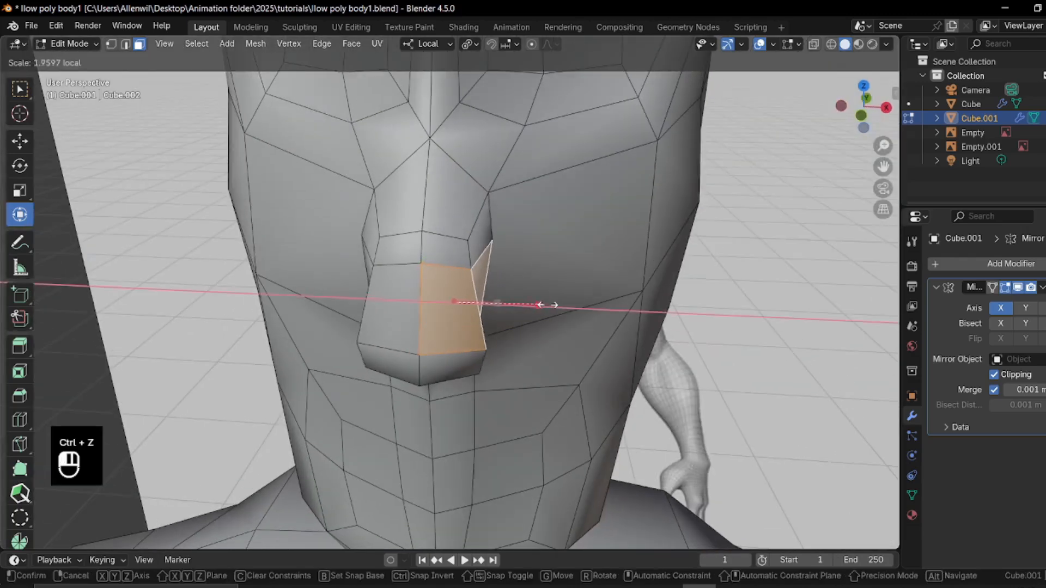
pyautogui.click(421, 303)
# Move and rotate the nose's side face to flare out the nostril.
pyautogui.moveTo(422, 303); pyautogui.dragTo(545, 300, button='middle')
pyautogui.moveTo(545, 300); pyautogui.dragTo(576, 308)
pyautogui.moveTo(577, 308); pyautogui.dragTo(432, 261, button='middle')
pyautogui.moveTo(431, 261); pyautogui.dragTo(427, 289)
pyautogui.moveTo(427, 289); pyautogui.dragTo(584, 339, button='middle')
pyautogui.moveTo(578, 315); pyautogui.dragTo(591, 316)
pyautogui.moveTo(547, 274); pyautogui.dragTo(520, 260)
pyautogui.moveTo(521, 259); pyautogui.dragTo(468, 261, button='middle')
pyautogui.moveTo(434, 302); pyautogui.dragTo(560, 417, button='middle')
# Check the head against the front reference in X-ray and select the four inner mouth faces.
pyautogui.press('KP_1')
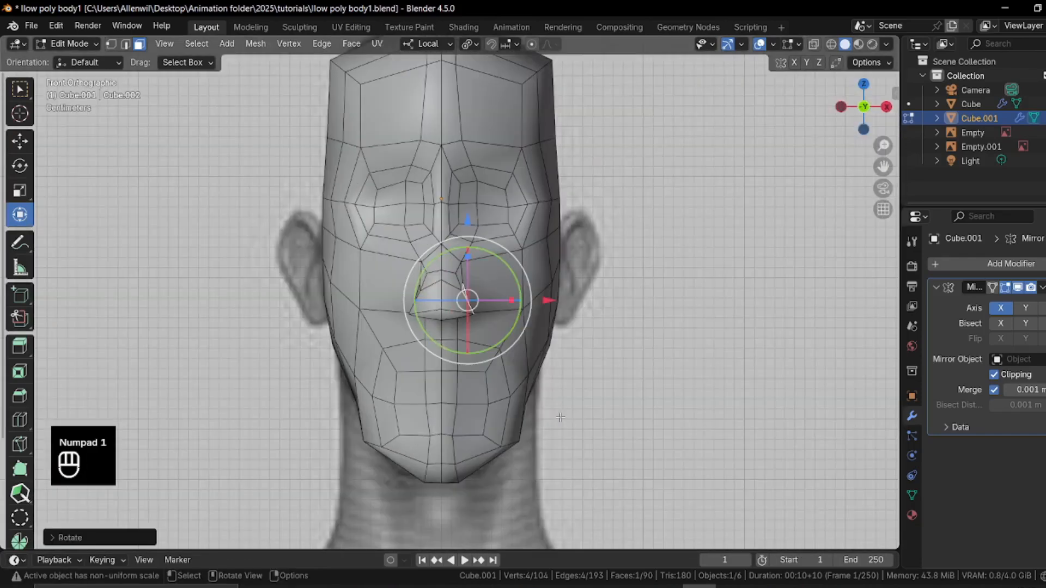
pyautogui.hotkey('alt', 'z')
pyautogui.hotkey('alt', 'z')
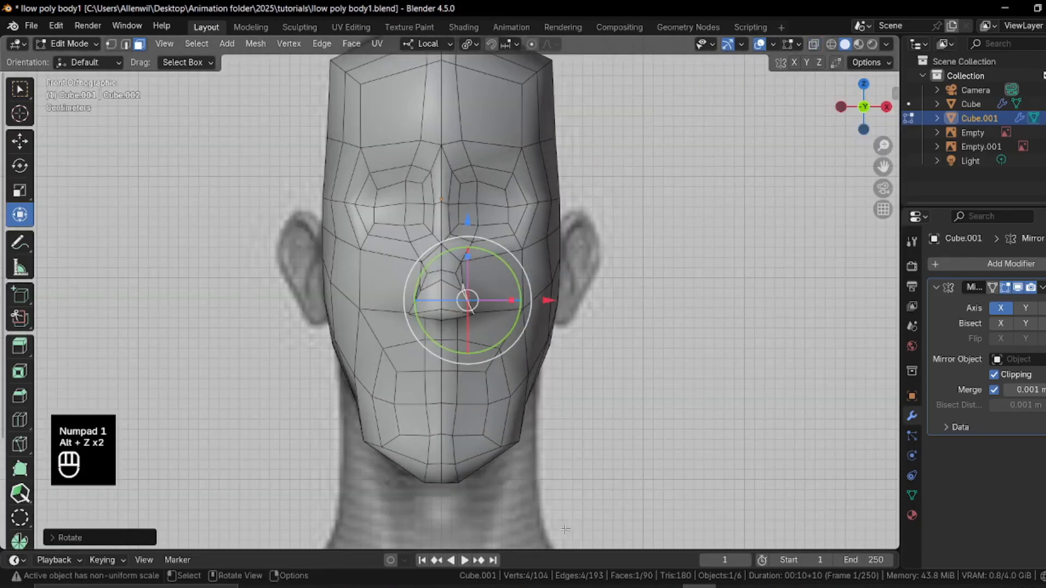
pyautogui.keyDown('shift'); pyautogui.click(498, 385); pyautogui.keyUp('shift')
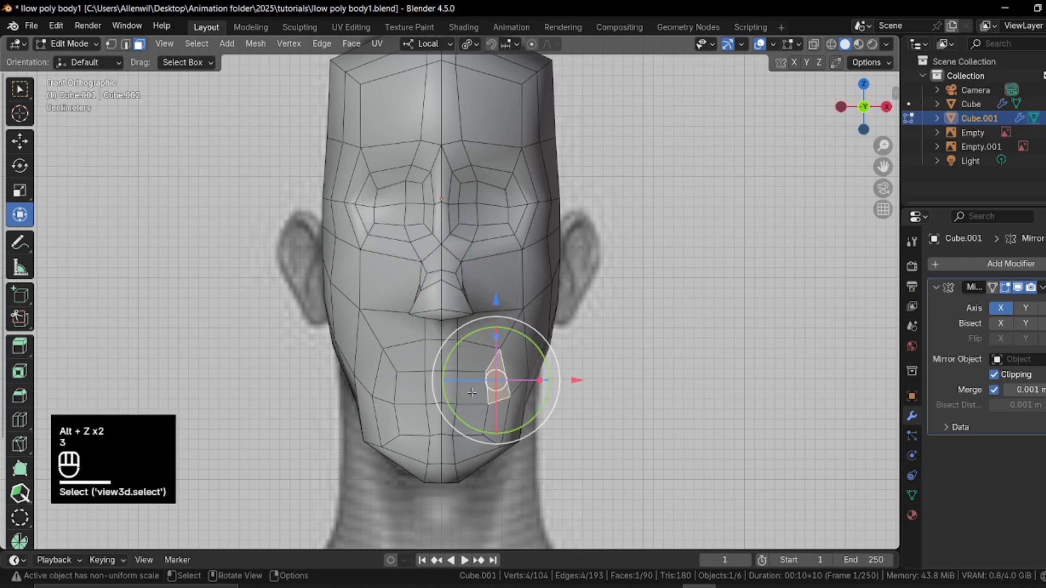
pyautogui.moveTo(468, 422); pyautogui.dragTo(594, 287, button='middle')
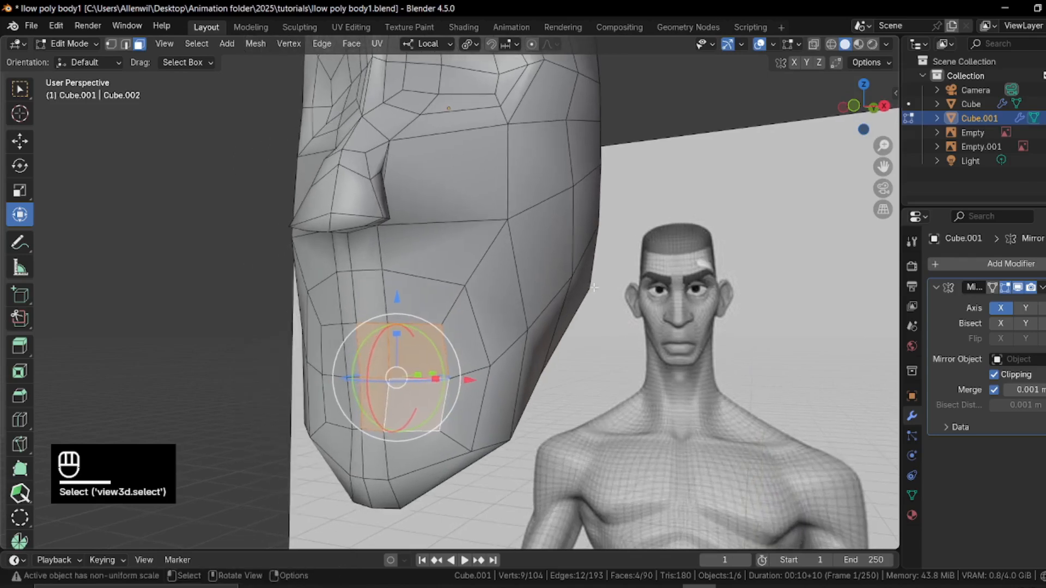
# Try extruding and scaling the four mouth faces.
pyautogui.press('e')
pyautogui.press('s')
pyautogui.click(490, 320)
pyautogui.moveTo(490, 321); pyautogui.dragTo(327, 347, button='middle')
pyautogui.hotkey('ctrl', 'z')
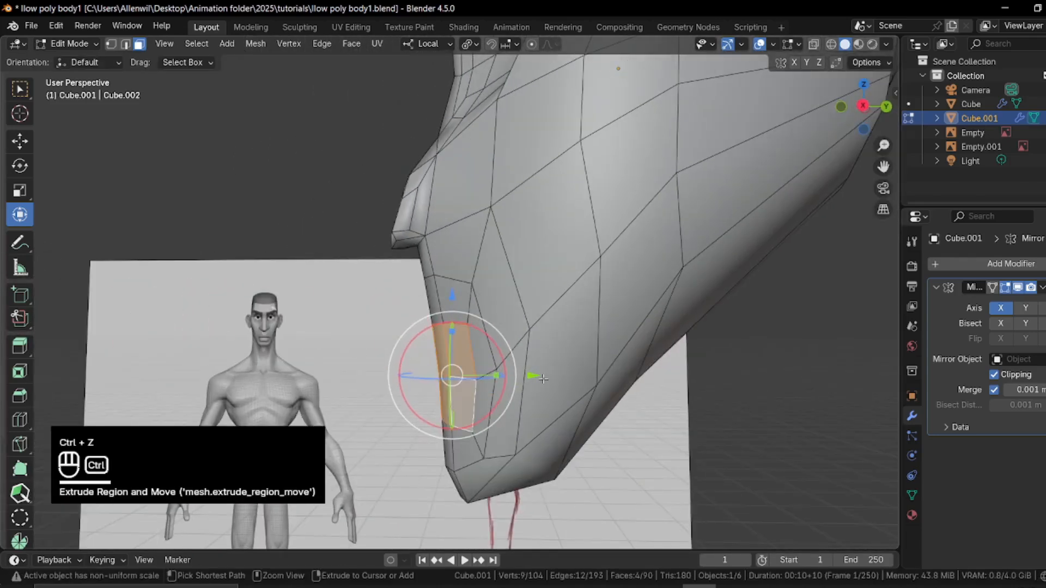
# Shift the four mouth faces slightly in depth, extrude them and scale the extrusion down.
pyautogui.moveTo(524, 377); pyautogui.dragTo(526, 374)
pyautogui.press('e')
pyautogui.press('s')
pyautogui.click(561, 315)
# Select edges around the mouth and move them back into the face.
pyautogui.scroll(2, 523, 375)
pyautogui.moveTo(382, 381); pyautogui.dragTo(480, 386, button='middle')
pyautogui.keyDown('shift'); pyautogui.moveTo(357, 418); pyautogui.dragTo(417, 377, button='middle'); pyautogui.keyUp('shift')
pyautogui.press('2')
pyautogui.keyDown('shift'); pyautogui.click(506, 375); pyautogui.keyUp('shift')
pyautogui.moveTo(545, 376); pyautogui.dragTo(551, 376)
pyautogui.moveTo(551, 376)
pyautogui.mouseDown(button='middle')
pyautogui.moveTo(501, 384)
pyautogui.moveTo(543, 383)
pyautogui.mouseUp(button='middle')
pyautogui.moveTo(550, 420); pyautogui.dragTo(577, 421)
pyautogui.moveTo(575, 420)
pyautogui.mouseDown(button='middle')
pyautogui.moveTo(648, 418)
pyautogui.moveTo(566, 431)
pyautogui.mouseUp(button='middle')
# Reposition a single vertex at the mouth corner to refine the lip shape.
pyautogui.press('1')
pyautogui.click(609, 429)
pyautogui.moveTo(647, 413); pyautogui.dragTo(649, 434)
pyautogui.moveTo(649, 433); pyautogui.dragTo(520, 439, button='middle')
pyautogui.moveTo(616, 436)
pyautogui.mouseDown()
pyautogui.moveTo(593, 441)
pyautogui.moveTo(602, 440)
pyautogui.mouseUp()
# Scale the upper and lower inner mouth edges closer together vertically.
pyautogui.moveTo(366, 407); pyautogui.dragTo(485, 400, button='middle')
pyautogui.press('2')
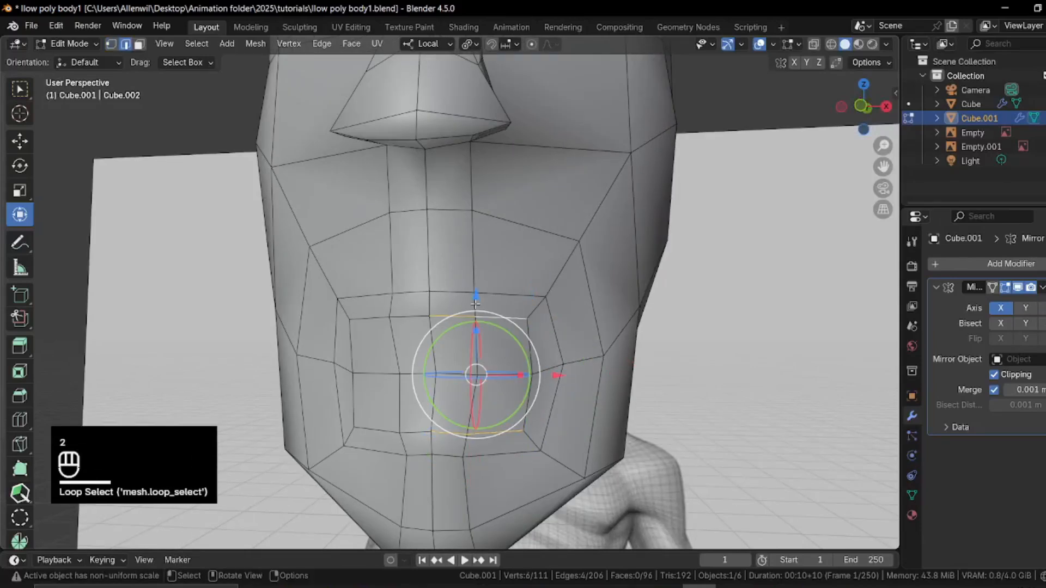
pyautogui.moveTo(475, 330); pyautogui.dragTo(376, 349, button='middle')
pyautogui.moveTo(453, 331); pyautogui.dragTo(454, 349)
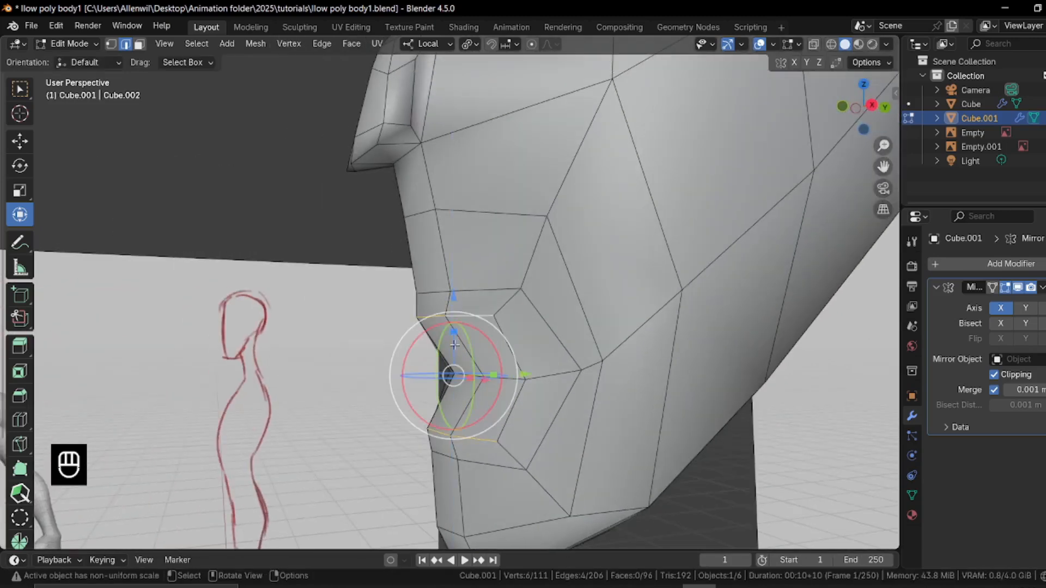
# Add the mouth corner edges to the selection, flatten the opening vertically and move it up slightly.
pyautogui.moveTo(459, 348); pyautogui.dragTo(557, 359, button='middle')
pyautogui.keyDown('alt'); pyautogui.keyDown('shift'); pyautogui.click(529, 360); pyautogui.keyUp('shift'); pyautogui.keyUp('alt')
pyautogui.moveTo(482, 330); pyautogui.dragTo(473, 353)
pyautogui.moveTo(479, 292)
pyautogui.mouseDown()
pyautogui.moveTo(478, 270)
pyautogui.moveTo(478, 281)
pyautogui.mouseUp()
pyautogui.moveTo(479, 281); pyautogui.dragTo(738, 230, button='middle')
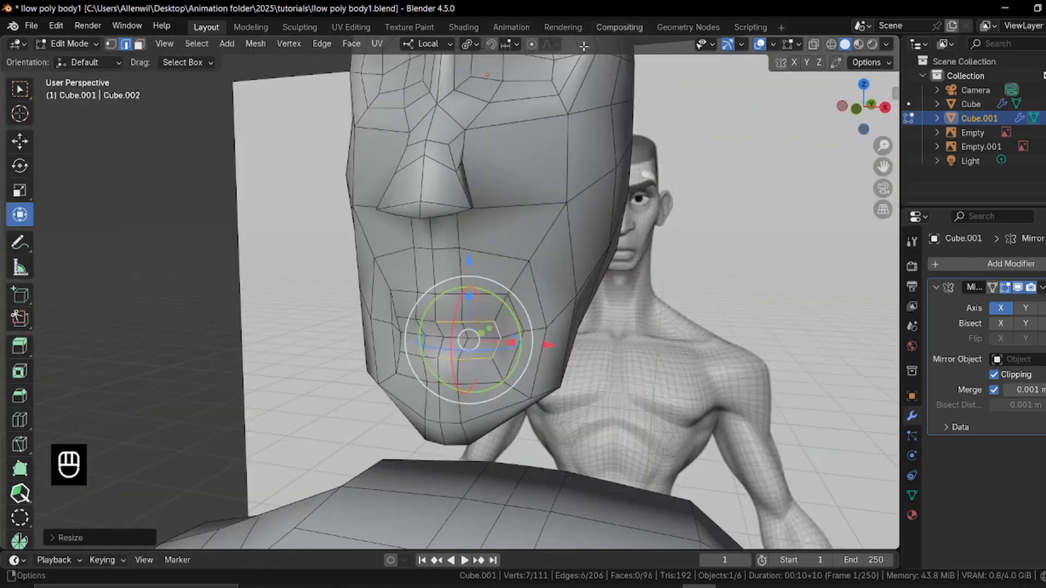
# Turn on proportional editing and shift the mouth loop vertically with a smooth falloff size of about 0.0923 m.
pyautogui.moveTo(500, 224); pyautogui.dragTo(545, 233, button='middle')
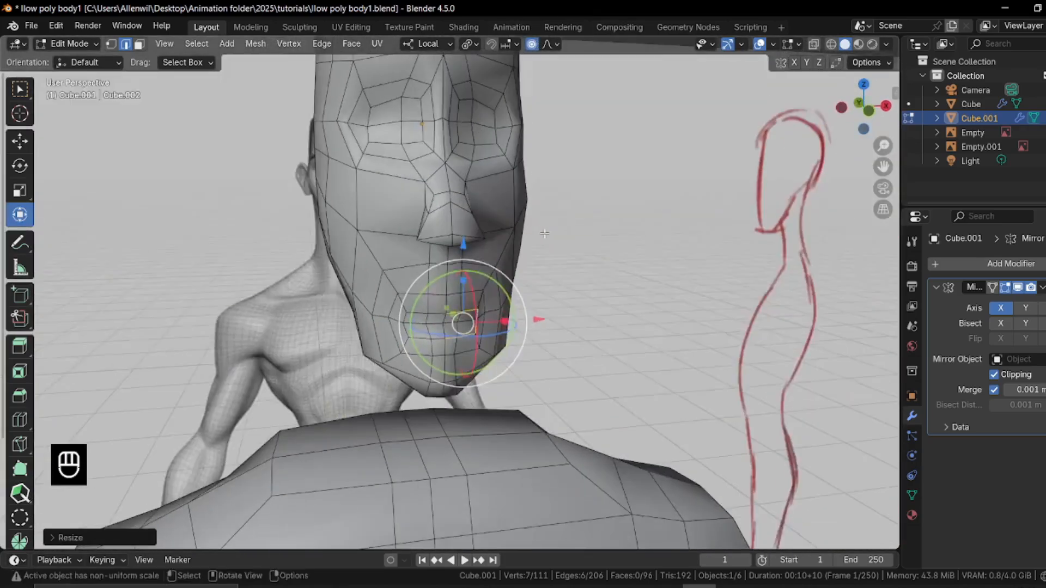
pyautogui.press('o')
pyautogui.moveTo(523, 295); pyautogui.dragTo(444, 287, button='middle')
pyautogui.moveTo(462, 246); pyautogui.dragTo(467, 306)
pyautogui.scroll(14, 466, 306)
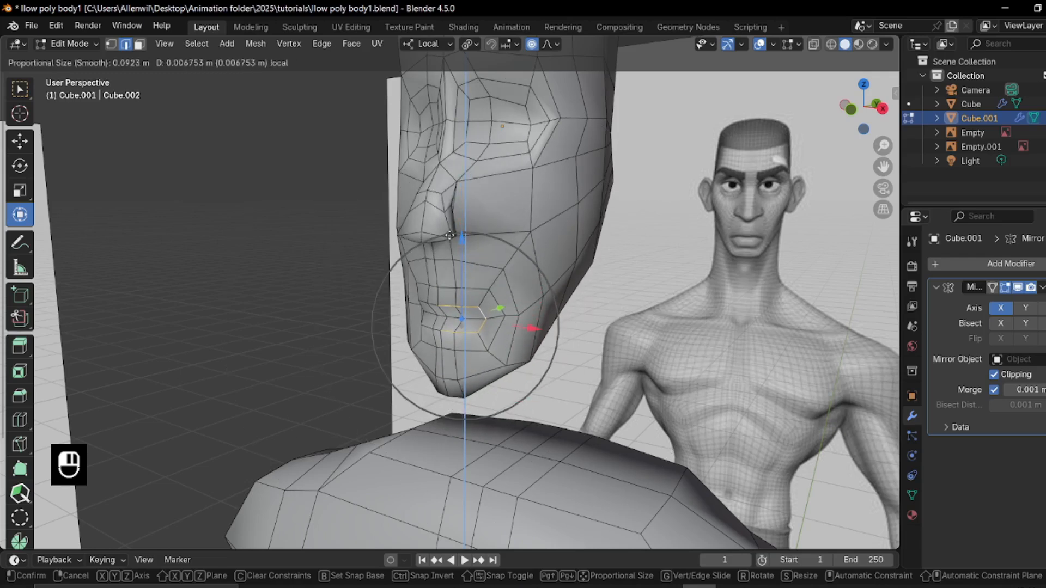
pyautogui.moveTo(450, 226); pyautogui.dragTo(450, 224)
# Select the inner eye socket faces and move them back into the head with proportional editing.
pyautogui.moveTo(708, 115); pyautogui.dragTo(442, 231, button='middle')
pyautogui.press('3')
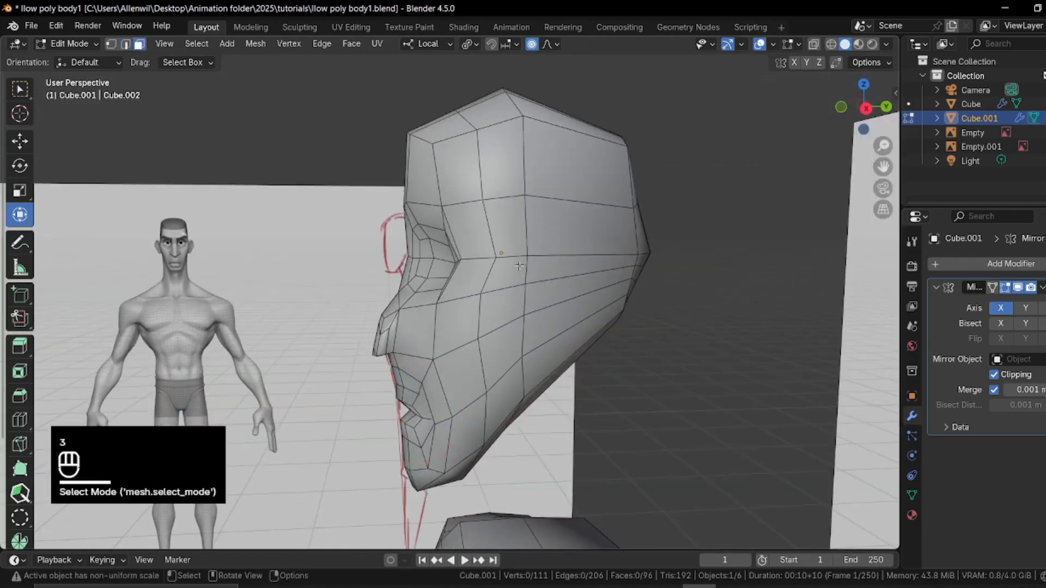
pyautogui.moveTo(519, 253); pyautogui.dragTo(429, 247, button='middle')
pyautogui.keyDown('shift'); pyautogui.click(428, 246); pyautogui.keyUp('shift')
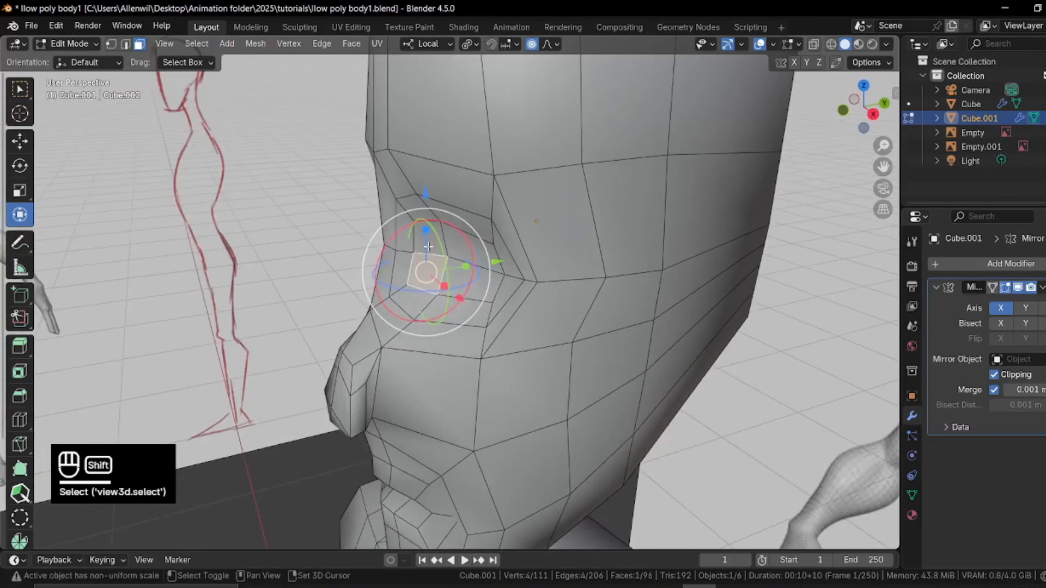
pyautogui.moveTo(479, 281); pyautogui.dragTo(515, 260, button='middle')
pyautogui.moveTo(493, 260); pyautogui.dragTo(502, 262)
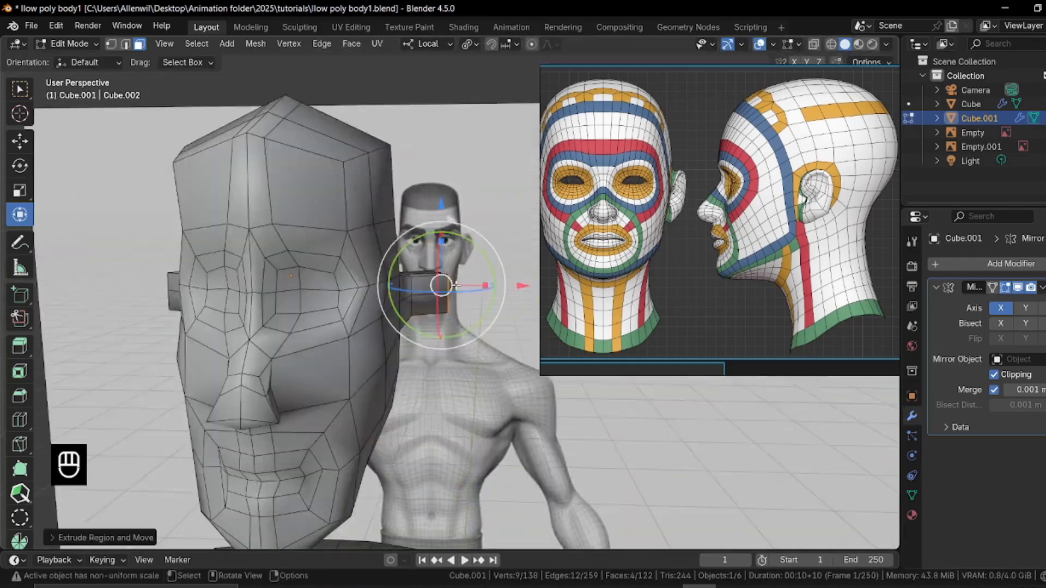
# Extrude the ear faces at the side of the head and scale them, checking against the front reference.
pyautogui.press('e')
pyautogui.press('s')
pyautogui.press('KP_1')
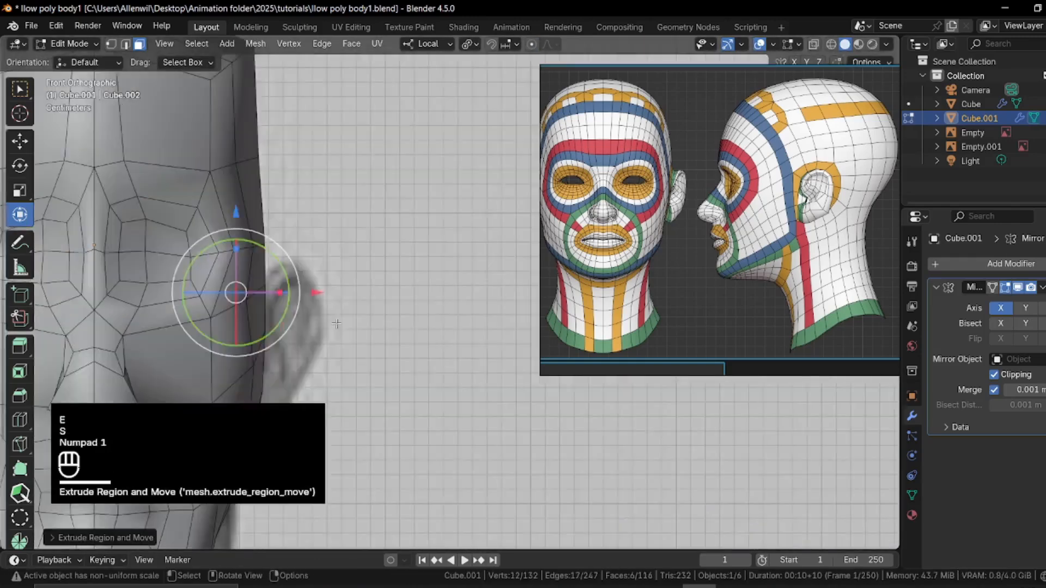
# Sculpt the ear and the side of the head with the Inflate and Grab brushes, adjusting the brush radius.
pyautogui.hotkey('ctrl', 'Tab')
pyautogui.press('f')
pyautogui.click(343, 518)
pyautogui.moveTo(343, 329)
pyautogui.mouseDown(button='middle')
pyautogui.moveTo(416, 348)
pyautogui.moveTo(385, 304)
pyautogui.moveTo(480, 345)
pyautogui.moveTo(392, 338)
pyautogui.mouseUp(button='middle')
pyautogui.click(826, 518)
pyautogui.press('f')
pyautogui.press('f')
# Extrude and scale the ear faces once more in Edit Mode, and return to sculpting with a resized brush.
pyautogui.press('Tab')
pyautogui.press('e')
pyautogui.press('s')
pyautogui.hotkey('ctrl', 'Tab')
pyautogui.press('f')
pyautogui.press('Tab')
pyautogui.hotkey('ctrl', 'Tab')
# Save the file, undo the last sculpt change and smooth the back of the head with a 199 px brush.
pyautogui.hotkey('ctrl', 's')
pyautogui.press('f')
pyautogui.hotkey('ctrl', 'z')
pyautogui.click(342, 517)
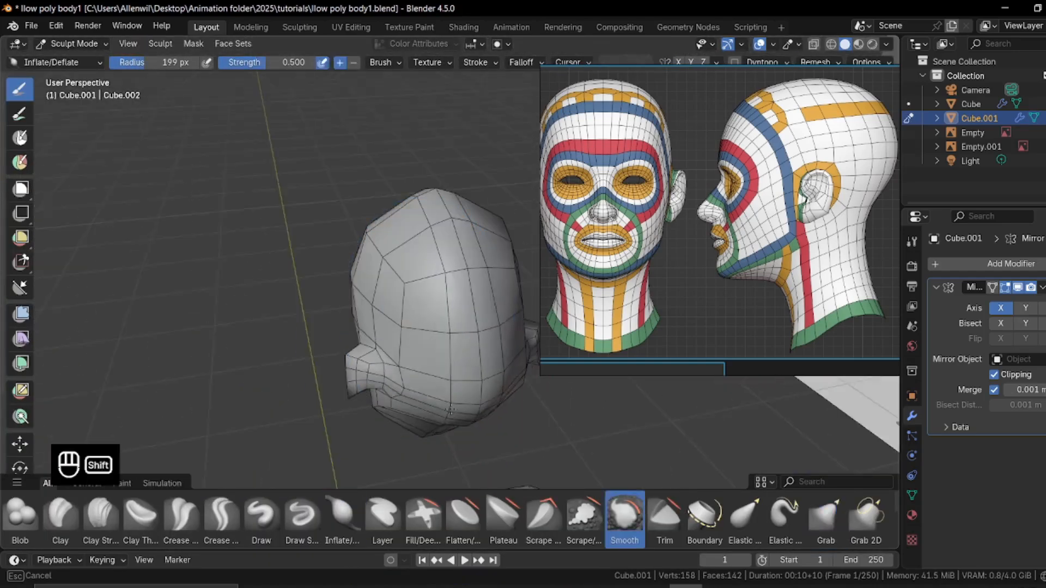
# Reshape the head outline with a resized Grab brush, comparing it with the front reference through X-ray.
pyautogui.click(826, 518)
pyautogui.press('Tab')
pyautogui.hotkey('ctrl', 'Tab')
pyautogui.press('KP_1')
pyautogui.hotkey('alt', 'z')
pyautogui.press('f')
pyautogui.moveTo(342, 411); pyautogui.dragTo(354, 311, button='middle')
# Select the faces inside the mouth opening, extrude them and shift the new faces vertically.
pyautogui.press('Tab')
pyautogui.press('a')
pyautogui.press('a')
pyautogui.press('e')
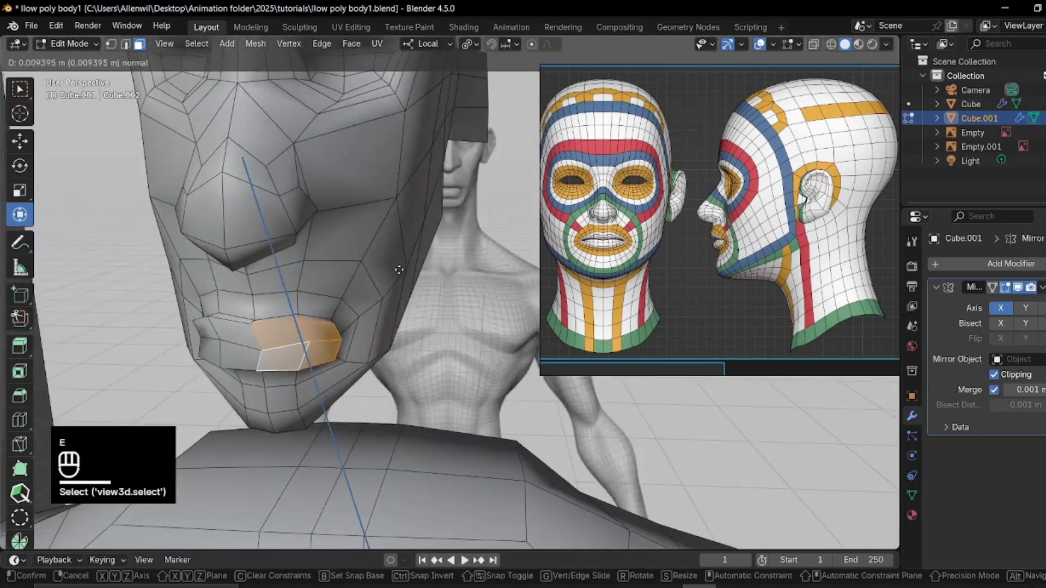
pyautogui.click(373, 305)
pyautogui.moveTo(374, 305); pyautogui.dragTo(361, 287, button='middle')
pyautogui.moveTo(333, 293); pyautogui.dragTo(333, 322)
# Extrude the inner mouth faces again and move them back into the head.
pyautogui.moveTo(334, 321); pyautogui.dragTo(406, 319, button='middle')
pyautogui.moveTo(407, 319)
pyautogui.keyDown('ctrl'); pyautogui.mouseDown(button='middle')
pyautogui.moveTo(346, 365)
pyautogui.moveTo(400, 335)
pyautogui.mouseUp(button='middle'); pyautogui.keyUp('ctrl')
pyautogui.press('e')
pyautogui.click(398, 332)
pyautogui.keyDown('ctrl'); pyautogui.moveTo(400, 335); pyautogui.dragTo(403, 360, button='middle'); pyautogui.keyUp('ctrl')
pyautogui.moveTo(389, 369); pyautogui.dragTo(412, 372)
# Add two loop cuts around the lips and clear the selection.
pyautogui.moveTo(413, 372); pyautogui.dragTo(325, 324, button='middle')
pyautogui.hotkey('ctrl', 'r')
pyautogui.click(321, 363)
pyautogui.hotkey('ctrl', 'r')
pyautogui.click(312, 337)
pyautogui.click(313, 336)
pyautogui.press('a')
pyautogui.press('a')
pyautogui.moveTo(326, 324); pyautogui.dragTo(363, 355, button='middle')
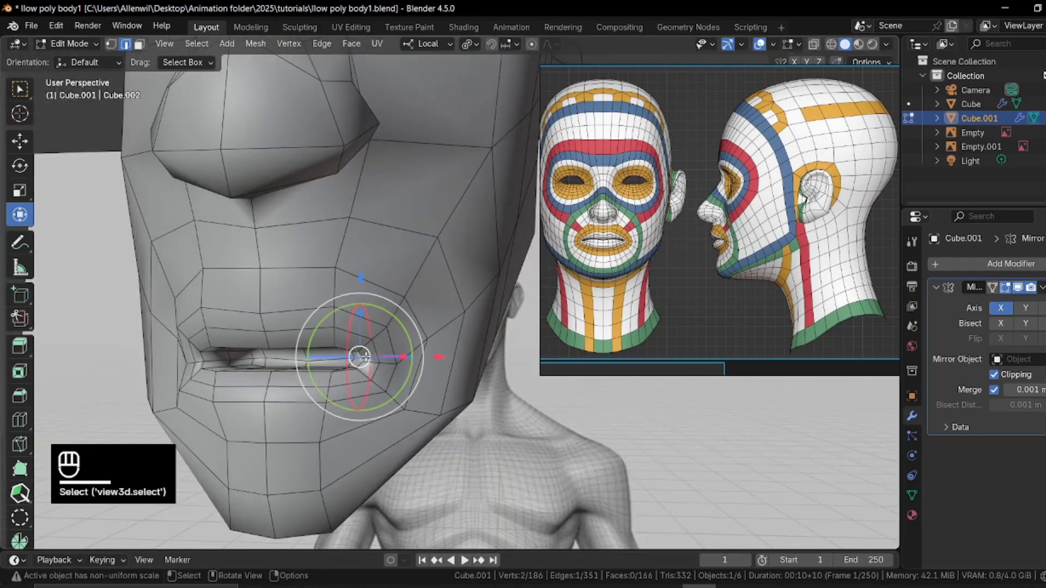
# Adjust the mouth corner vertex and reshape the lips and chin with an 87 px Grab brush.
pyautogui.press('1')
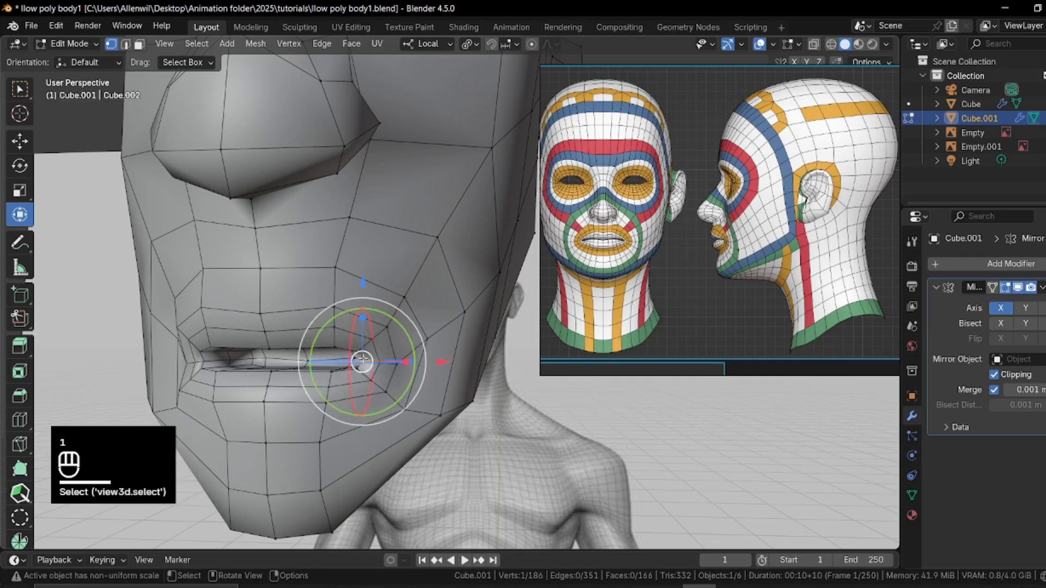
pyautogui.hotkey('alt', 'z')
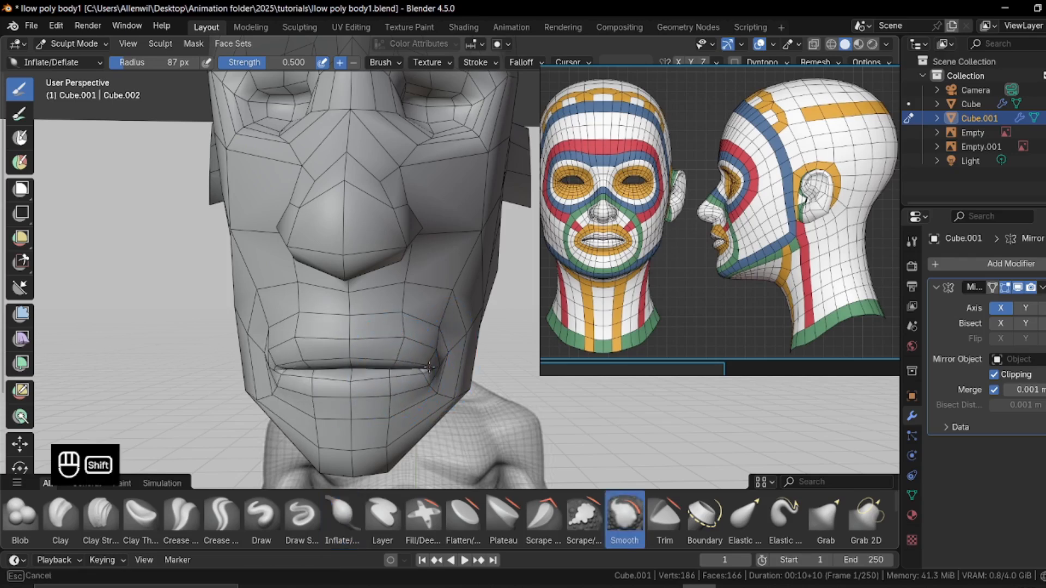
pyautogui.moveTo(377, 368)
pyautogui.mouseDown(button='middle')
pyautogui.moveTo(326, 348)
pyautogui.moveTo(430, 357)
pyautogui.moveTo(439, 347)
pyautogui.moveTo(245, 378)
pyautogui.moveTo(245, 397)
pyautogui.moveTo(352, 387)
pyautogui.moveTo(369, 365)
pyautogui.moveTo(343, 379)
pyautogui.moveTo(333, 401)
pyautogui.moveTo(355, 389)
pyautogui.mouseUp(button='middle')
pyautogui.press('g')
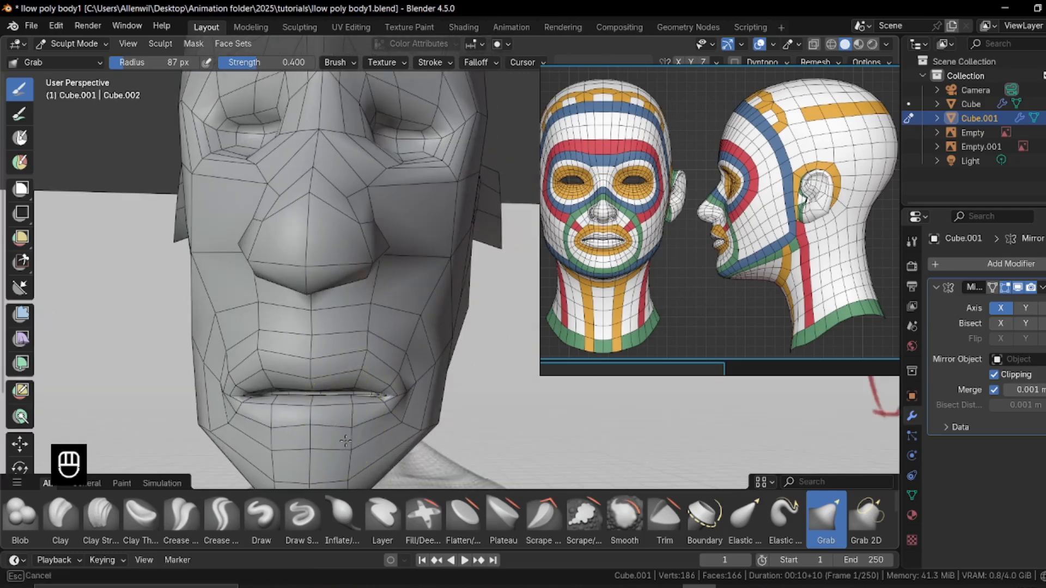
pyautogui.moveTo(329, 433); pyautogui.dragTo(331, 429)
# Reshape the face around the mouth, nose and inner eye with the Grab brush, setting its radius to 126 px.
pyautogui.moveTo(376, 332)
pyautogui.mouseDown(button='middle')
pyautogui.moveTo(354, 343)
pyautogui.moveTo(424, 354)
pyautogui.moveTo(373, 380)
pyautogui.moveTo(450, 330)
pyautogui.moveTo(425, 338)
pyautogui.moveTo(348, 313)
pyautogui.moveTo(403, 310)
pyautogui.moveTo(467, 370)
pyautogui.moveTo(420, 321)
pyautogui.moveTo(388, 309)
pyautogui.mouseUp(button='middle')
pyautogui.scroll(-3, 354, 343)
pyautogui.scroll(3, 374, 380)
pyautogui.press('f')
pyautogui.press('f')
pyautogui.click(465, 354)
pyautogui.moveTo(428, 340); pyautogui.dragTo(371, 406, button='middle')
pyautogui.press('f')
pyautogui.click(419, 354)
pyautogui.keyDown('shift'); pyautogui.moveTo(380, 360); pyautogui.dragTo(414, 417, button='middle'); pyautogui.keyUp('shift')
pyautogui.moveTo(414, 416); pyautogui.dragTo(395, 311, button='middle')
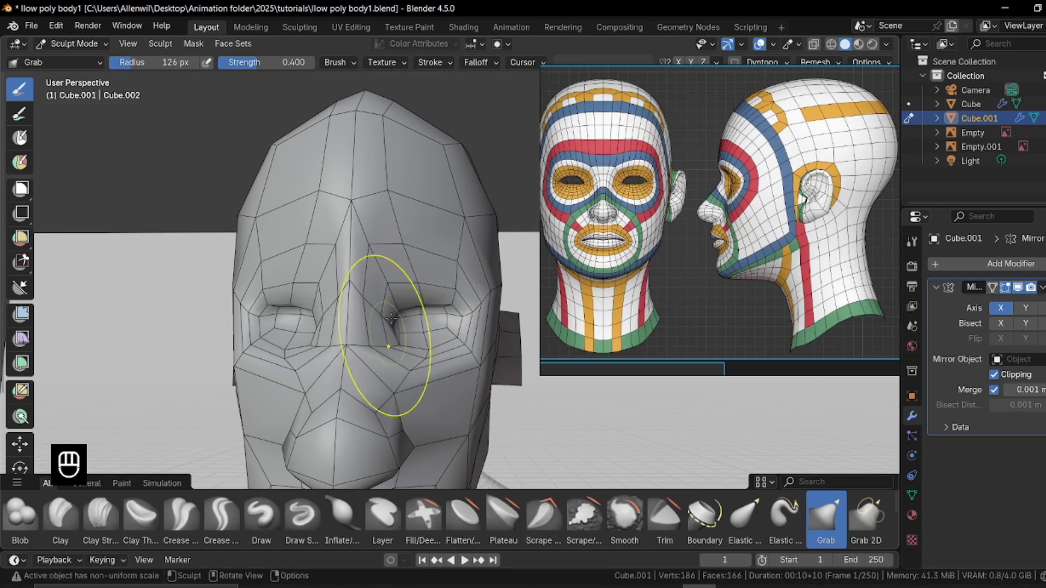
# Select the head and the body in Object Mode and join them into one object.
pyautogui.moveTo(425, 301)
pyautogui.mouseDown(button='middle')
pyautogui.moveTo(354, 313)
pyautogui.moveTo(430, 351)
pyautogui.moveTo(412, 328)
pyautogui.mouseUp(button='middle')
pyautogui.press('Tab')
pyautogui.keyDown('ctrl'); pyautogui.moveTo(412, 328); pyautogui.dragTo(411, 324, button='middle'); pyautogui.keyUp('ctrl')
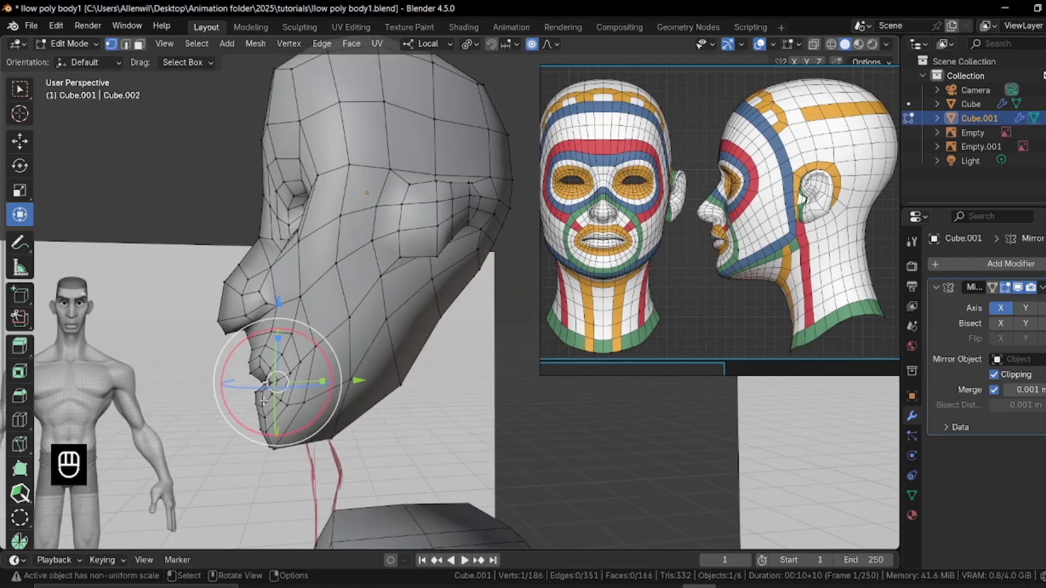
pyautogui.press('3')
pyautogui.moveTo(263, 402); pyautogui.dragTo(498, 383, button='middle')
pyautogui.hotkey('ctrl', 'Tab')
pyautogui.scroll(-5, 498, 383)
pyautogui.moveTo(403, 376); pyautogui.dragTo(519, 370, button='middle')
pyautogui.keyDown('shift'); pyautogui.click(483, 453); pyautogui.keyUp('shift')
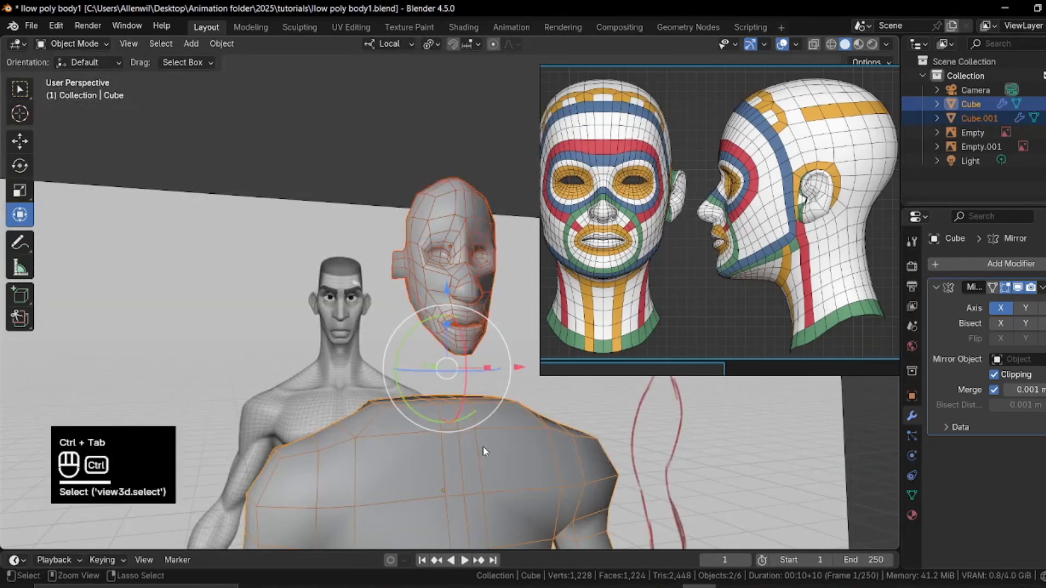
pyautogui.hotkey('ctrl', 'j')
# Select the four faces on top of the torso at the base of the neck in Edit Mode.
pyautogui.moveTo(481, 445); pyautogui.dragTo(390, 286, button='middle')
pyautogui.press('Tab')
pyautogui.scroll(3, 391, 289)
pyautogui.moveTo(512, 300); pyautogui.dragTo(403, 368, button='middle')
pyautogui.press('KP_1')
pyautogui.hotkey('alt', 'z')
pyautogui.hotkey('alt', 'z')
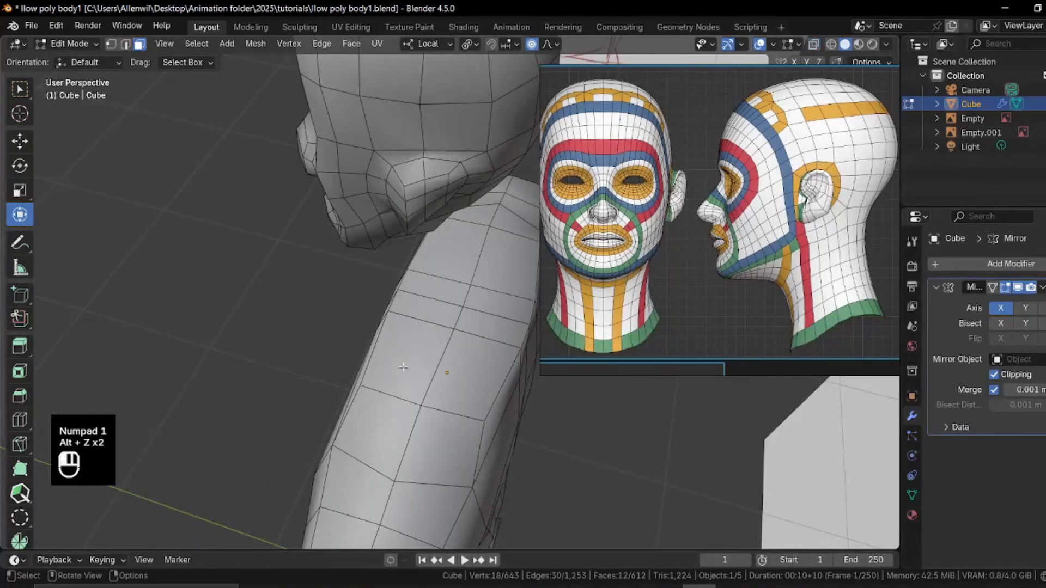
pyautogui.click(403, 367)
pyautogui.keyDown('shift'); pyautogui.click(423, 311); pyautogui.keyUp('shift')
pyautogui.keyDown('shift'); pyautogui.click(469, 370); pyautogui.keyUp('shift')
pyautogui.keyDown('shift'); pyautogui.click(486, 328); pyautogui.keyUp('shift')
# Add the matching faces on the underside of the head to the selection and bridge both groups with LoopTools.
pyautogui.moveTo(482, 326); pyautogui.dragTo(442, 192, button='middle')
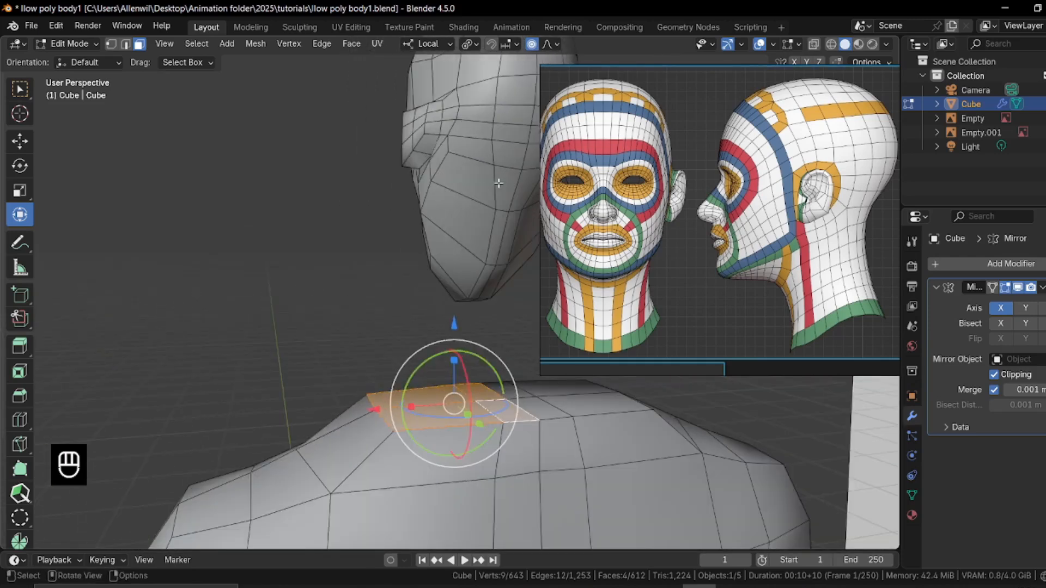
pyautogui.click(467, 186)
pyautogui.hotkey('ctrl', 'z')
pyautogui.keyDown('shift'); pyautogui.click(498, 186); pyautogui.keyUp('shift')
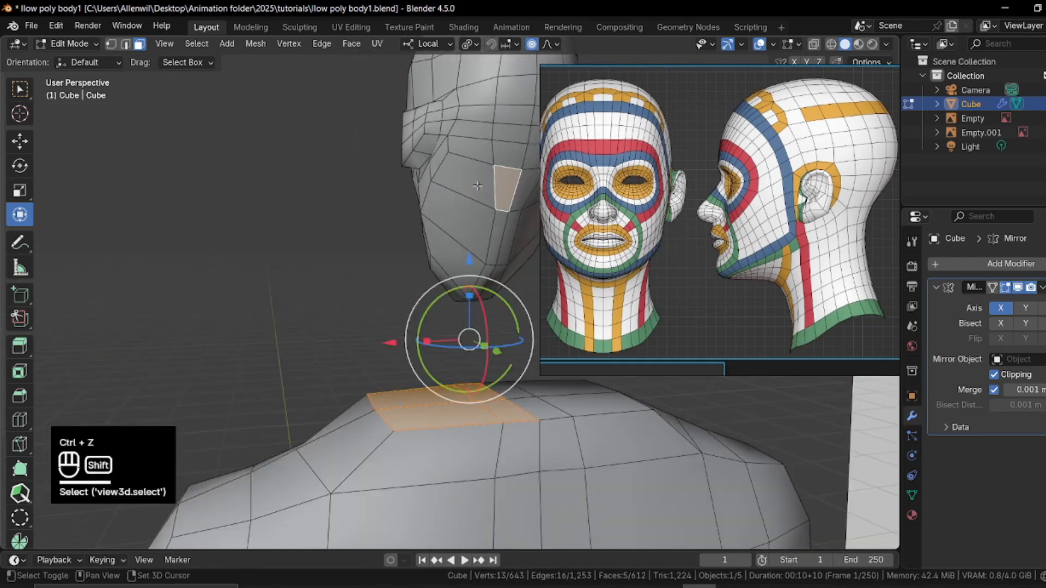
pyautogui.keyDown('shift'); pyautogui.click(482, 220); pyautogui.keyUp('shift')
pyautogui.keyDown('shift'); pyautogui.click(497, 230); pyautogui.keyUp('shift')
pyautogui.moveTo(297, 220); pyautogui.dragTo(417, 253, button='middle')
pyautogui.rightClick(417, 254)
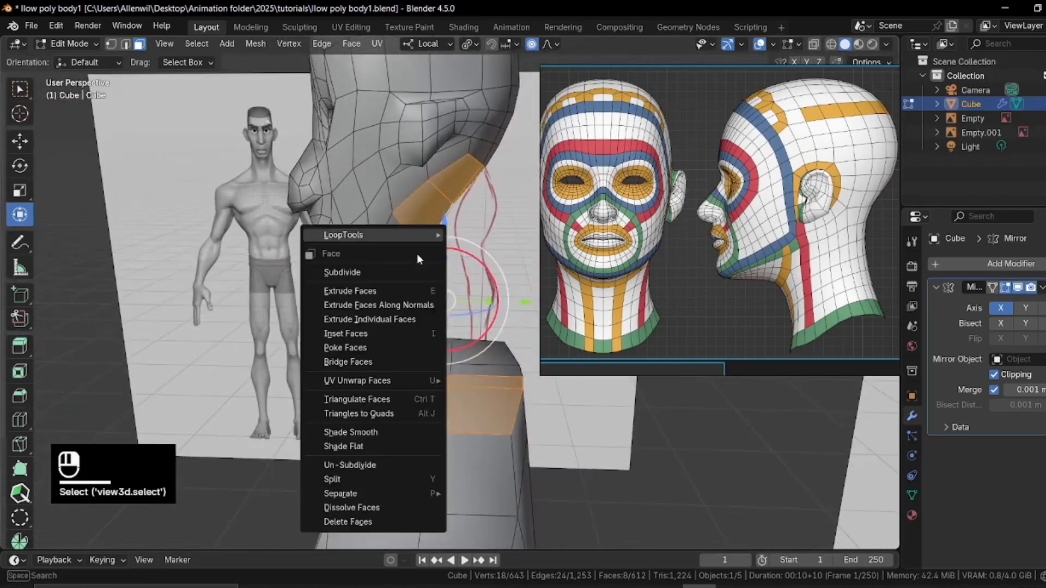
pyautogui.moveTo(397, 234)
pyautogui.click(488, 233)
pyautogui.moveTo(469, 284); pyautogui.dragTo(458, 351, button='middle')
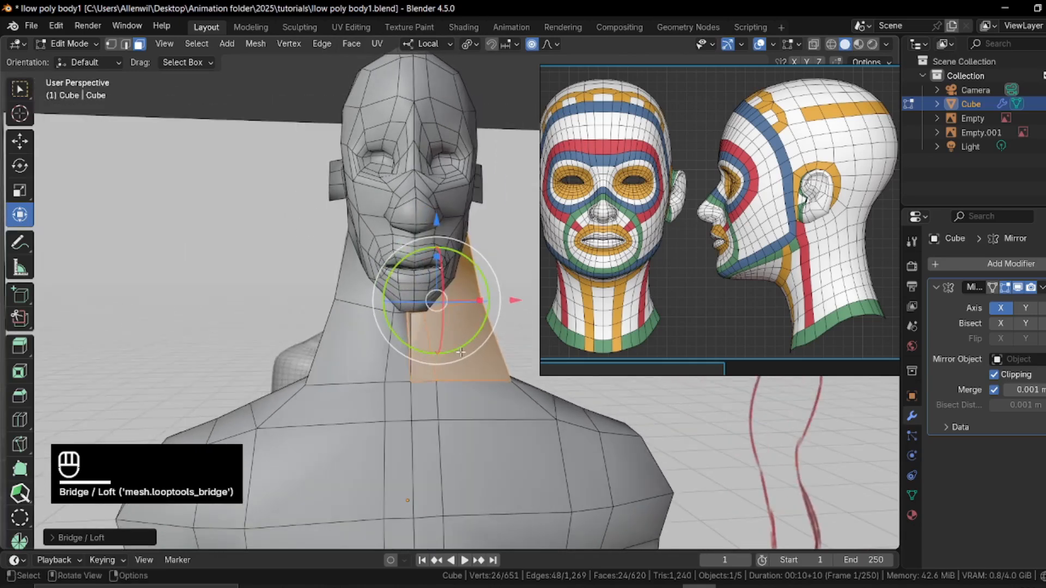
# Select the outer vertices of the middle neck loop in X-ray front view and move them inward to the reference.
pyautogui.press('KP_1')
pyautogui.hotkey('alt', 'z')
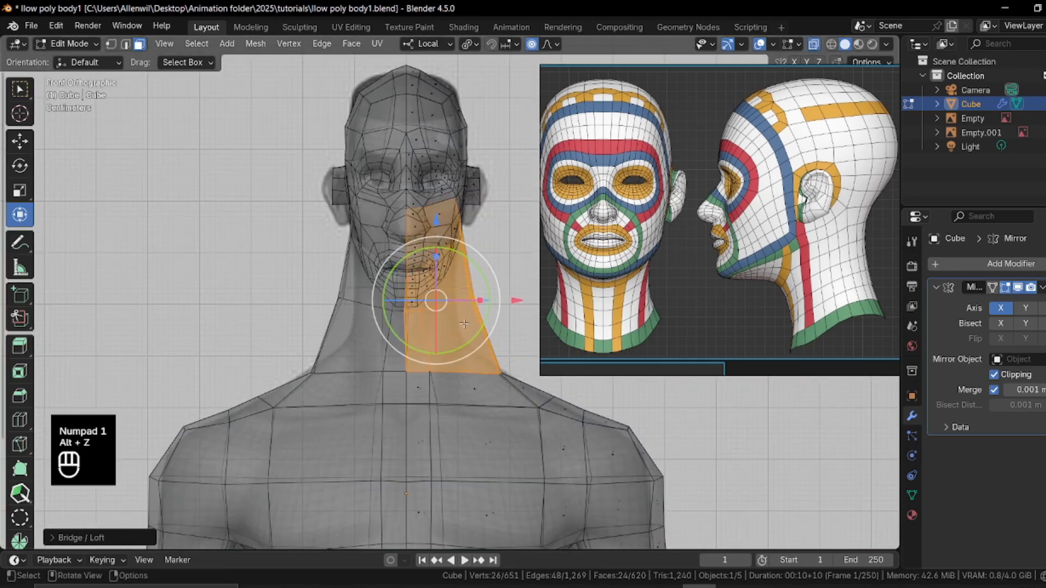
pyautogui.scroll(3, 463, 323)
pyautogui.press('1')
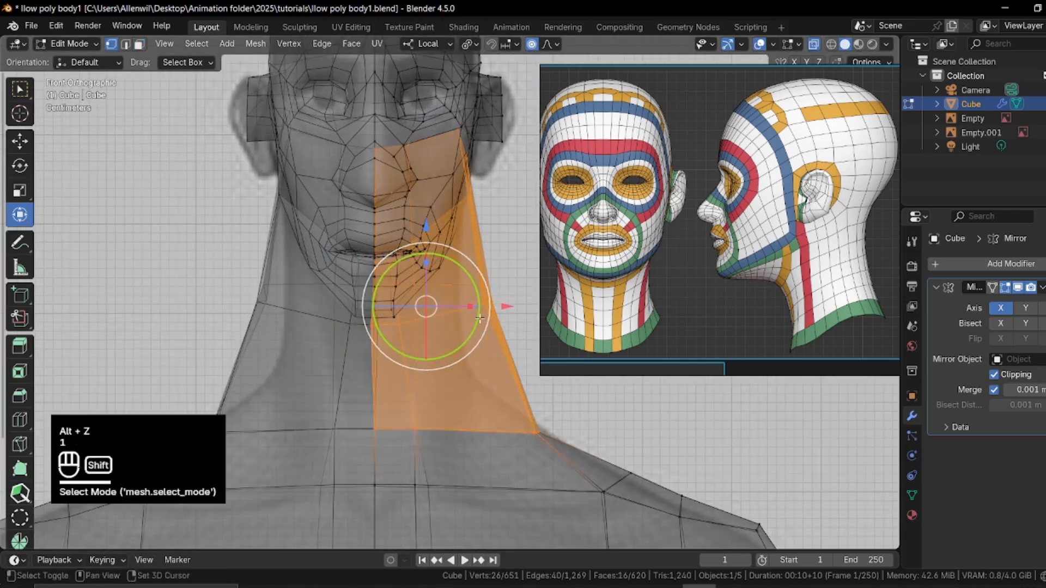
pyautogui.keyDown('shift'); pyautogui.moveTo(479, 319); pyautogui.dragTo(429, 368, button='middle'); pyautogui.keyUp('shift')
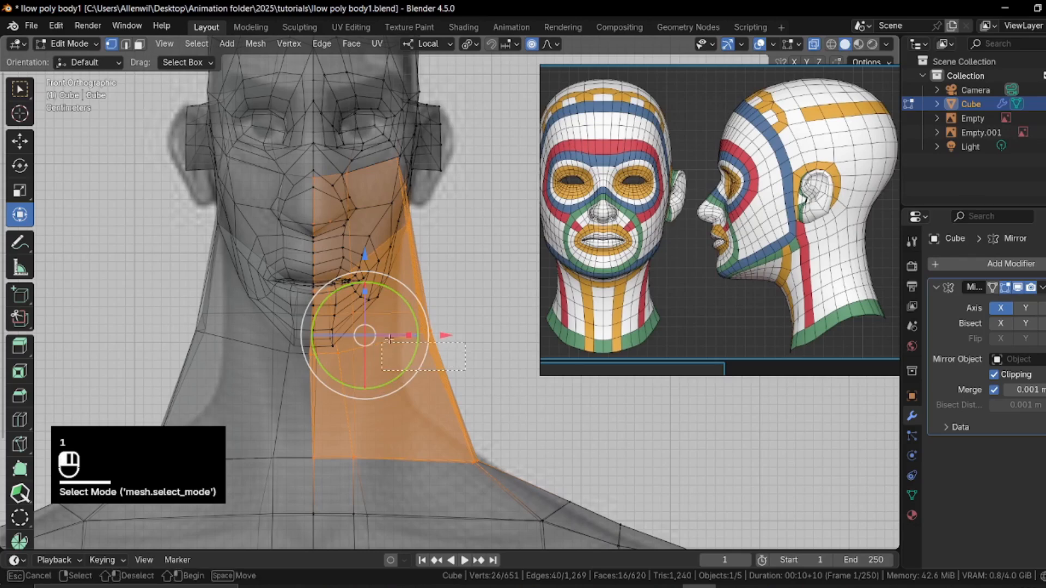
pyautogui.moveTo(406, 303); pyautogui.dragTo(403, 300)
pyautogui.moveTo(507, 326); pyautogui.dragTo(480, 330)
# Add a loop cut across the lower neck, flatten it with a Z scale of 0 and clear the selection.
pyautogui.hotkey('ctrl', 'r')
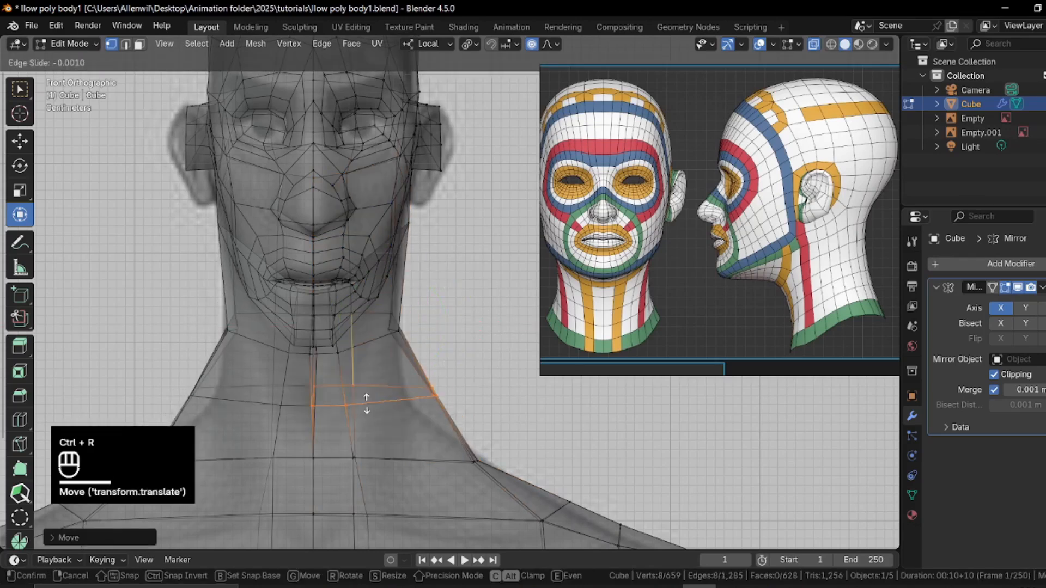
pyautogui.click(447, 409)
pyautogui.press('s')
pyautogui.press('z')
pyautogui.press('0')
pyautogui.click(485, 374)
pyautogui.press('a')
pyautogui.press('a')
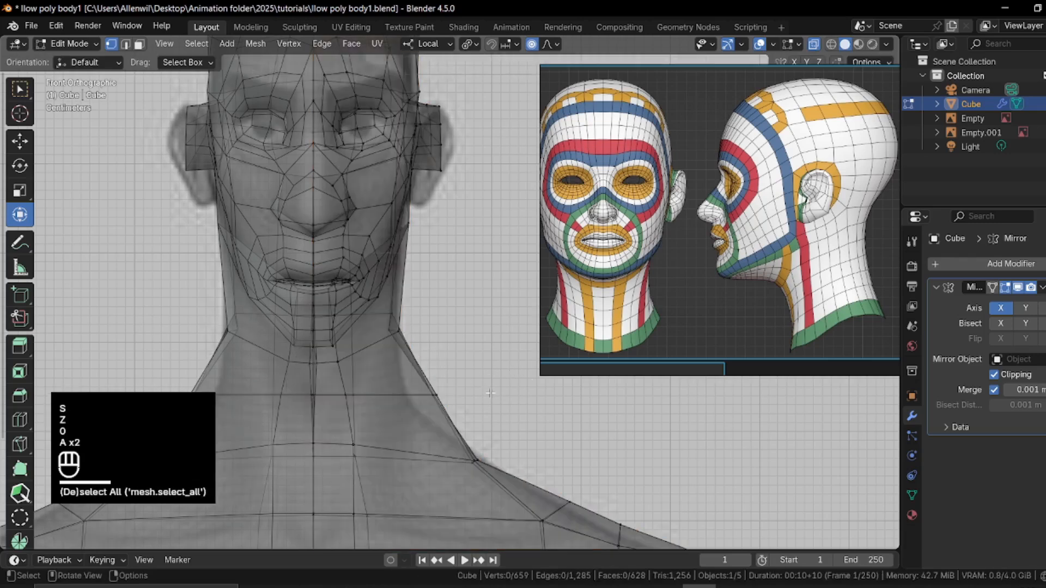
# Select the outer vertices of the lower neck loop and move them inward along X to the reference outline.
pyautogui.moveTo(468, 427); pyautogui.dragTo(468, 427)
pyautogui.press('g')
pyautogui.press('x')
pyautogui.click(476, 393)
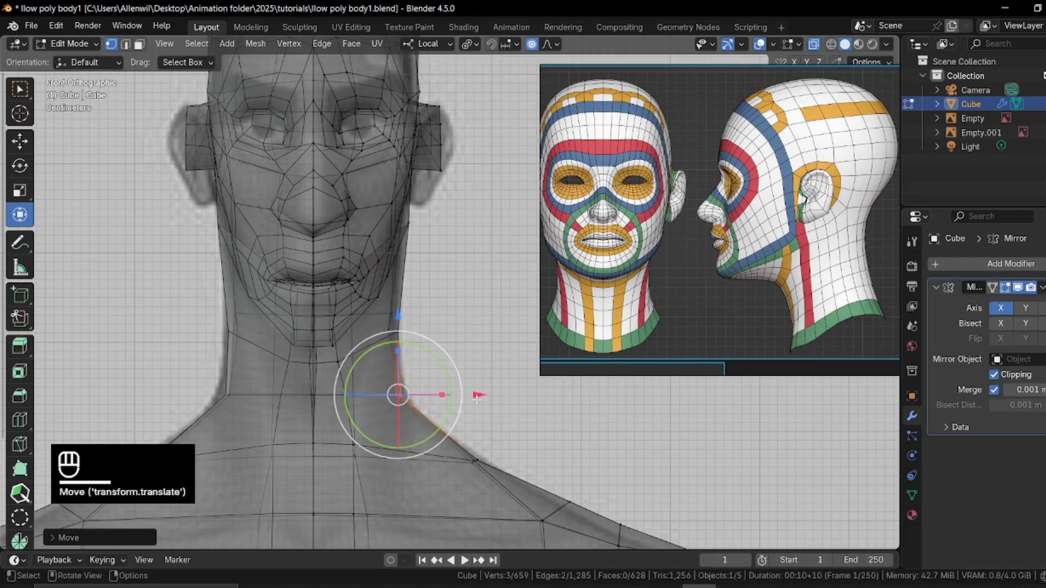
# Select the front centre edge loop of the neck and move it along X with proportional editing off.
pyautogui.hotkey('alt', 'z')
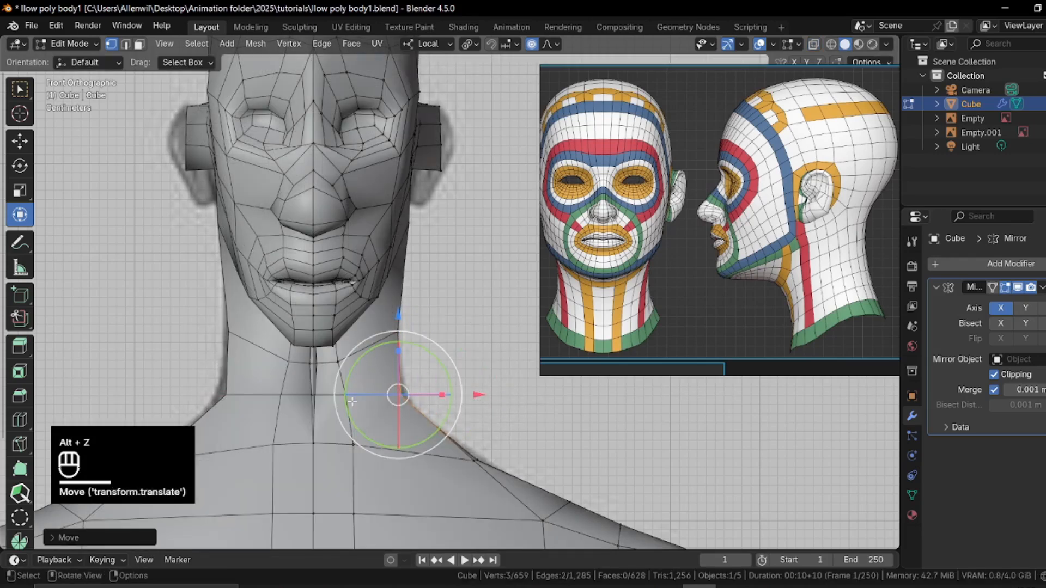
pyautogui.keyDown('alt'); pyautogui.click(308, 378); pyautogui.keyUp('alt')
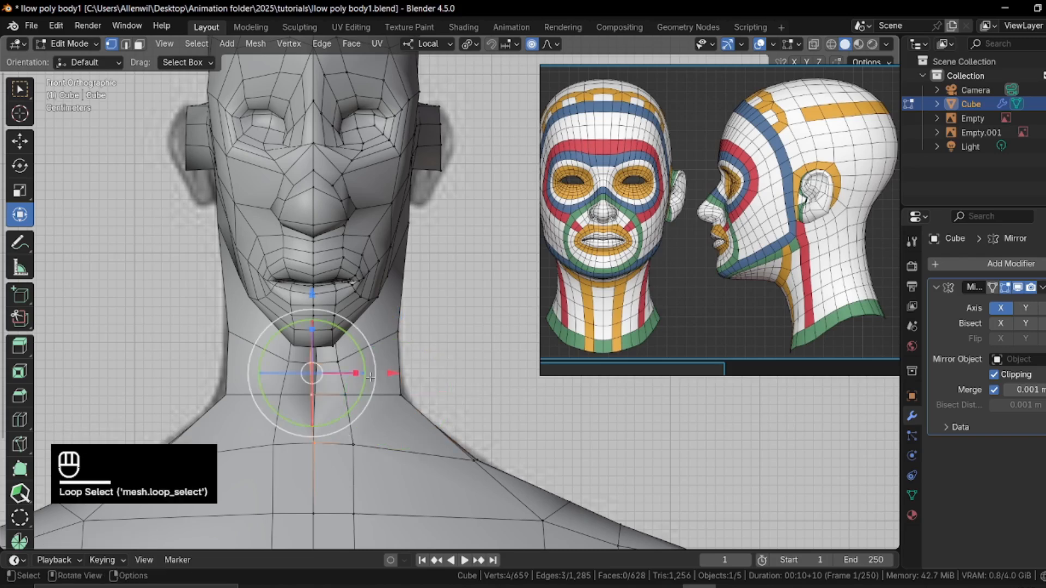
pyautogui.moveTo(391, 373)
pyautogui.mouseDown()
pyautogui.moveTo(443, 376)
pyautogui.moveTo(401, 383)
pyautogui.mouseUp()
pyautogui.rightClick(401, 383)
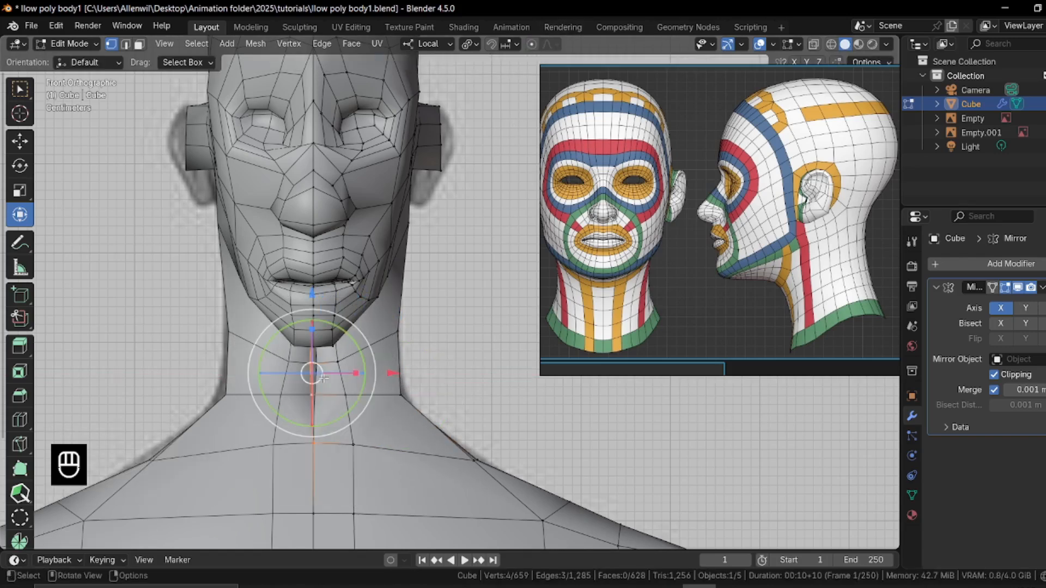
pyautogui.moveTo(392, 373); pyautogui.dragTo(412, 372)
# Add a centred loop cut around the upper neck and round it with LoopTools Circle.
pyautogui.moveTo(499, 305); pyautogui.dragTo(409, 279, button='middle')
pyautogui.hotkey('ctrl', 'r')
pyautogui.click(411, 275)
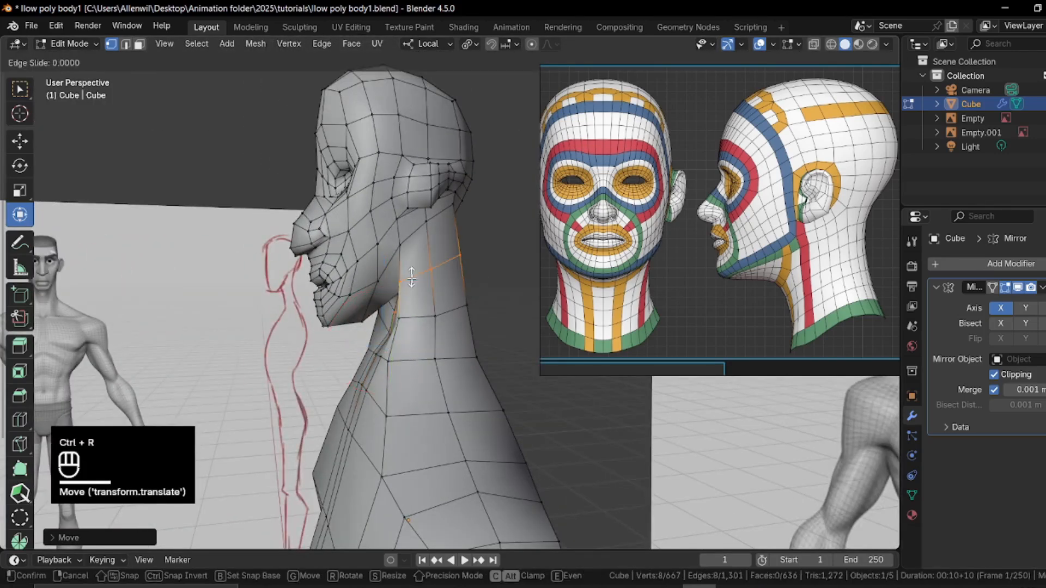
pyautogui.rightClick(411, 277)
pyautogui.moveTo(414, 220)
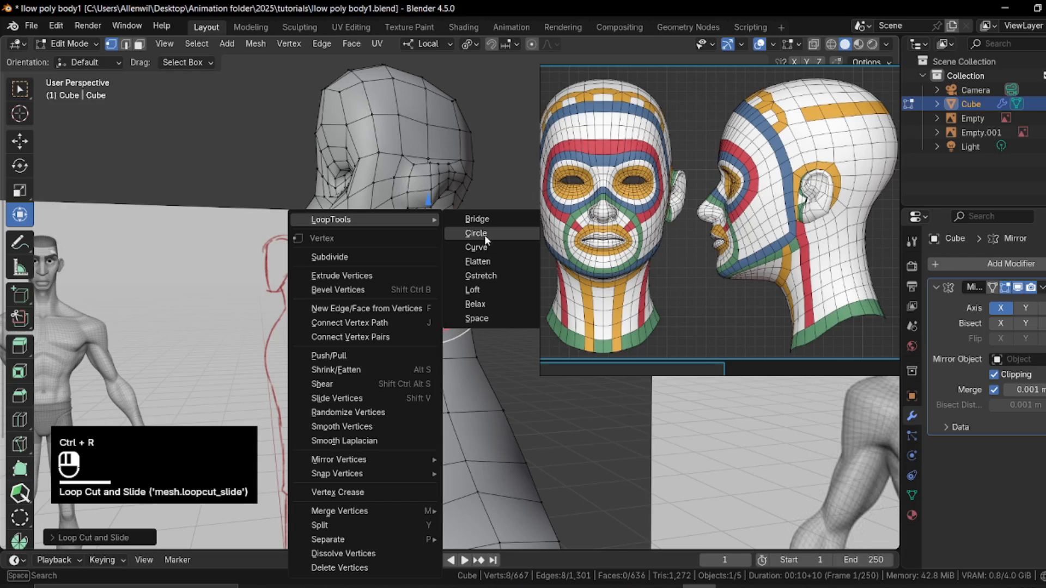
pyautogui.click(475, 234)
pyautogui.moveTo(480, 240); pyautogui.dragTo(373, 315, button='middle')
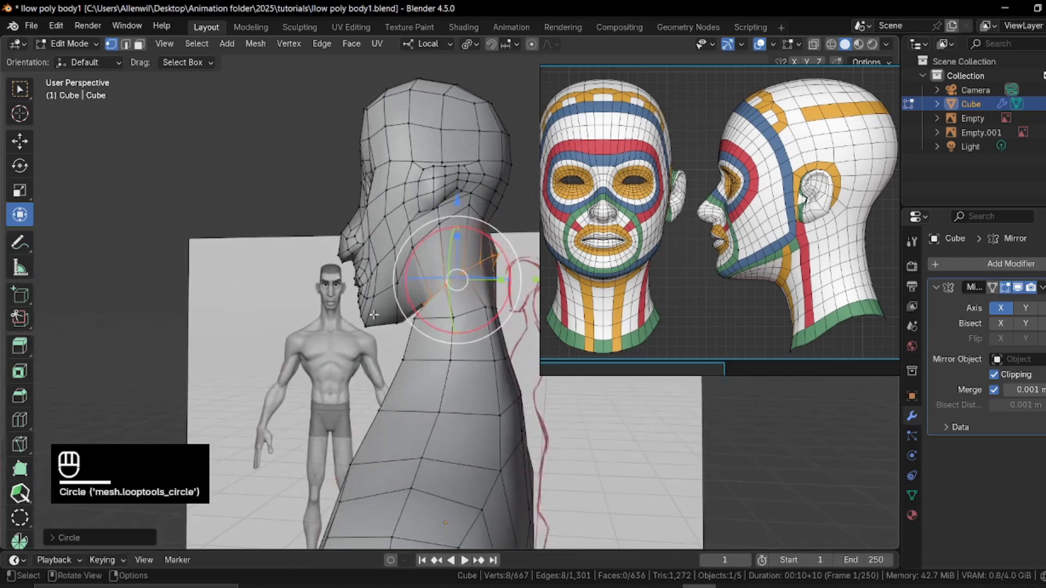
# Round the remaining middle and lower neck loops with LoopTools Circle.
pyautogui.rightClick(443, 319)
pyautogui.moveTo(414, 219)
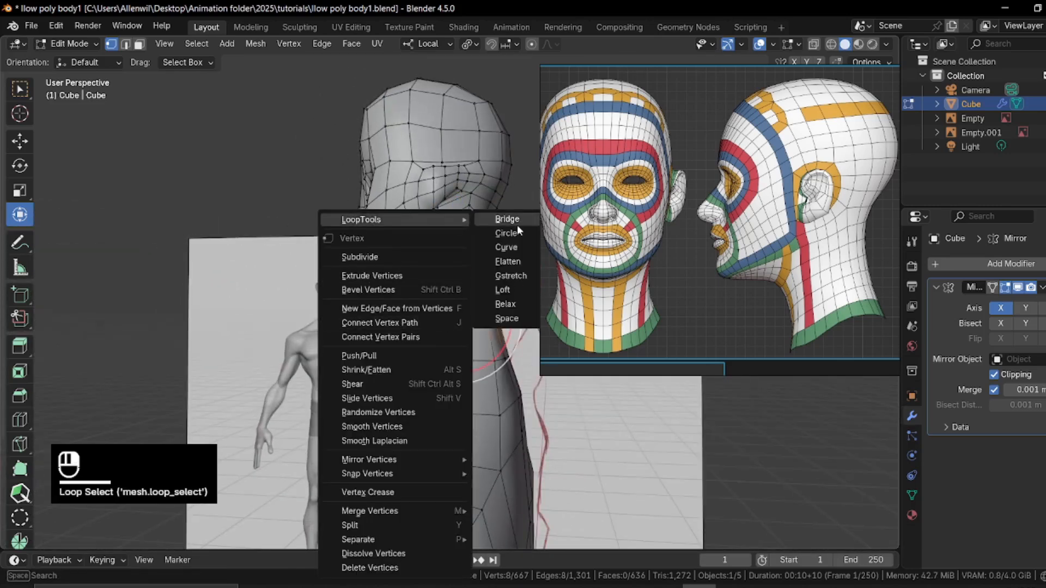
pyautogui.click(516, 233)
pyautogui.moveTo(392, 294); pyautogui.dragTo(490, 338, button='middle')
pyautogui.keyDown('alt'); pyautogui.click(400, 397); pyautogui.keyUp('alt')
pyautogui.rightClick(399, 397)
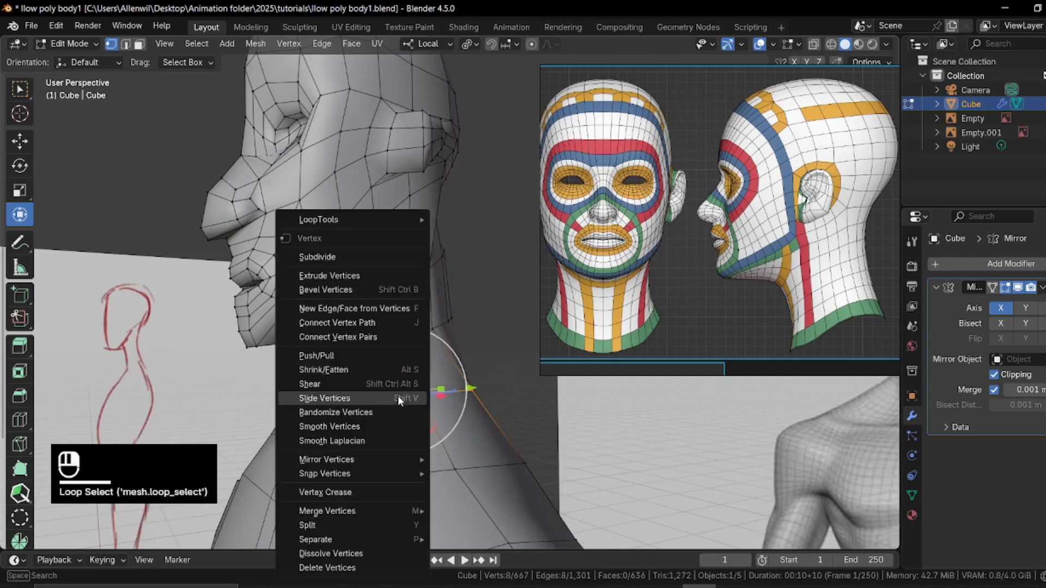
pyautogui.moveTo(417, 220)
pyautogui.click(467, 233)
pyautogui.moveTo(467, 233); pyautogui.dragTo(431, 245, button='middle')
# Turn off the Mirror modifier's Edit Mode display to expose the inside of the neck, and switch to face selection.
pyautogui.moveTo(471, 313); pyautogui.dragTo(322, 408, button='middle')
pyautogui.moveTo(403, 414); pyautogui.dragTo(278, 460, button='middle')
pyautogui.hotkey('alt', 'z')
pyautogui.moveTo(490, 436); pyautogui.dragTo(376, 402, button='middle')
pyautogui.keyDown('shift'); pyautogui.moveTo(376, 402); pyautogui.dragTo(868, 251, button='middle'); pyautogui.keyUp('shift')
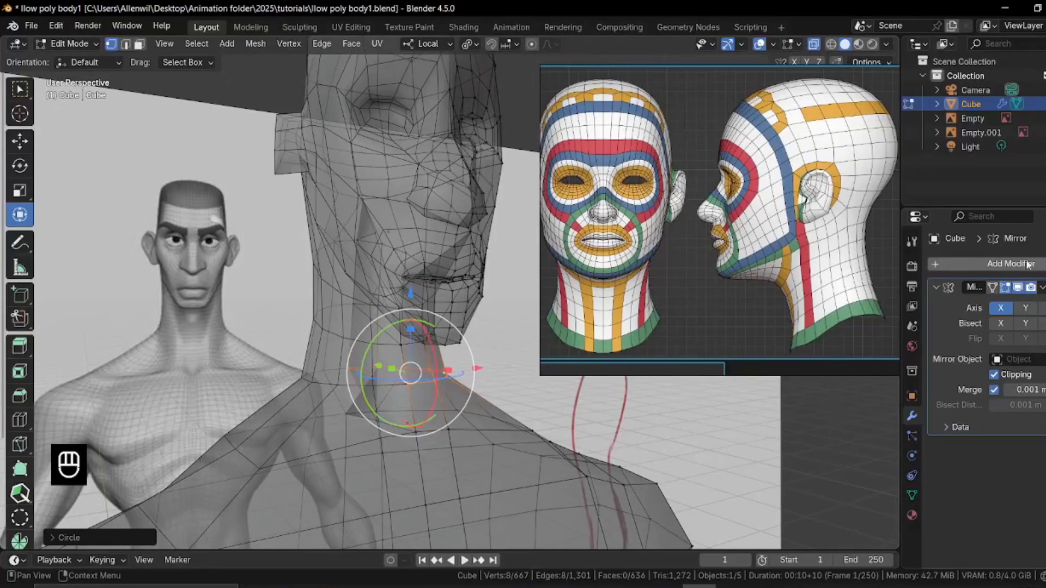
pyautogui.click(1004, 288)
pyautogui.hotkey('alt', 'z')
pyautogui.moveTo(387, 348)
pyautogui.mouseDown(button='middle')
pyautogui.moveTo(468, 341)
pyautogui.moveTo(352, 320)
pyautogui.mouseUp(button='middle')
pyautogui.press('3')
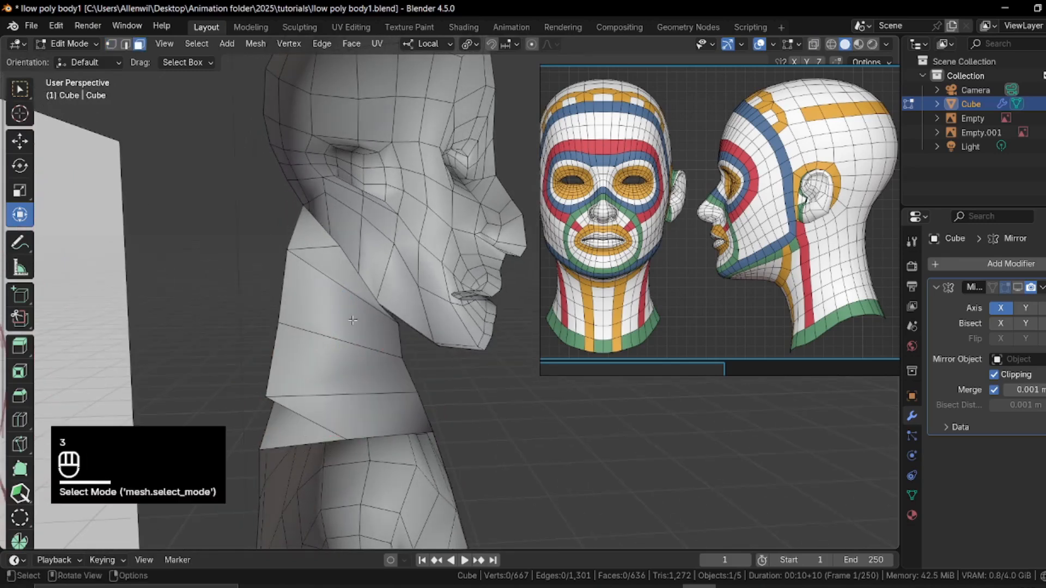
# Select the internal faces along the centre of the neck and delete them.
pyautogui.keyDown('shift'); pyautogui.click(311, 271); pyautogui.keyUp('shift')
pyautogui.moveTo(311, 271); pyautogui.dragTo(373, 344, button='middle')
pyautogui.keyDown('shift'); pyautogui.click(501, 300); pyautogui.keyUp('shift')
pyautogui.keyDown('shift'); pyautogui.click(381, 375); pyautogui.keyUp('shift')
pyautogui.keyDown('shift'); pyautogui.click(382, 418); pyautogui.keyUp('shift')
pyautogui.moveTo(382, 419); pyautogui.dragTo(350, 411, button='middle')
pyautogui.press('x')
pyautogui.click(448, 406)
# Undo the neck edits back to the plain bridged neck, before the loop cuts and circle rounding.
pyautogui.hotkey('ctrl', 'z')
pyautogui.hotkey('ctrl', 'z')
pyautogui.hotkey('ctrl', 'z')
pyautogui.hotkey('ctrl', 'z')
pyautogui.hotkey('ctrl', 'z')
pyautogui.hotkey('ctrl', 'z')
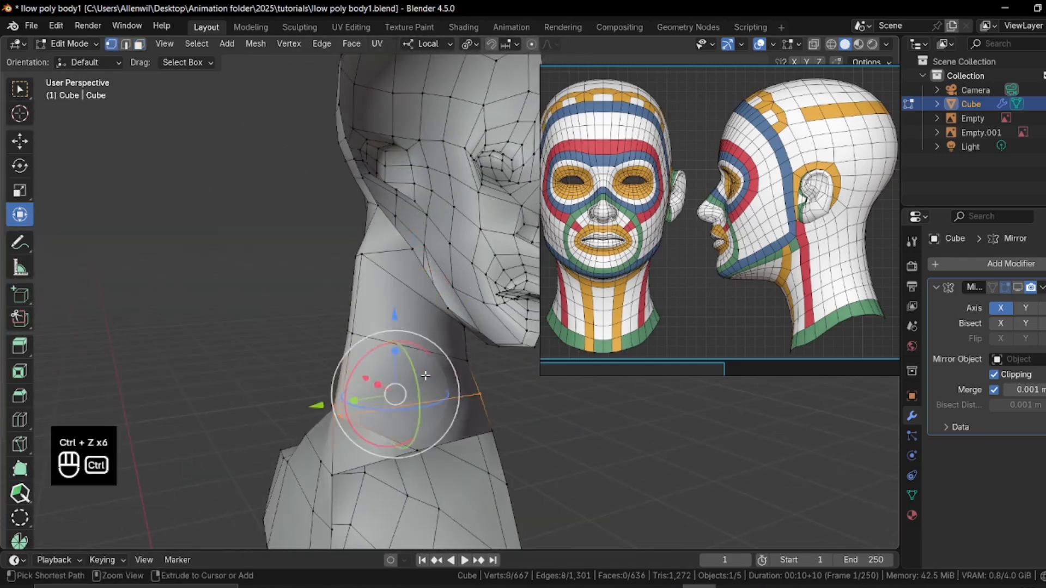
pyautogui.hotkey('ctrl', 'z')
pyautogui.hotkey('ctrl', 'z')
pyautogui.hotkey('ctrl', 'z')
pyautogui.hotkey('ctrl', 'z')
pyautogui.hotkey('ctrl', 'z')
pyautogui.hotkey('ctrl', 'z')
pyautogui.hotkey('ctrl', 'z')
pyautogui.hotkey('ctrl', 'z')
pyautogui.hotkey('ctrl', 'z')
pyautogui.hotkey('ctrl', 'z')
pyautogui.hotkey('ctrl', 'z')
pyautogui.hotkey('ctrl', 'z')
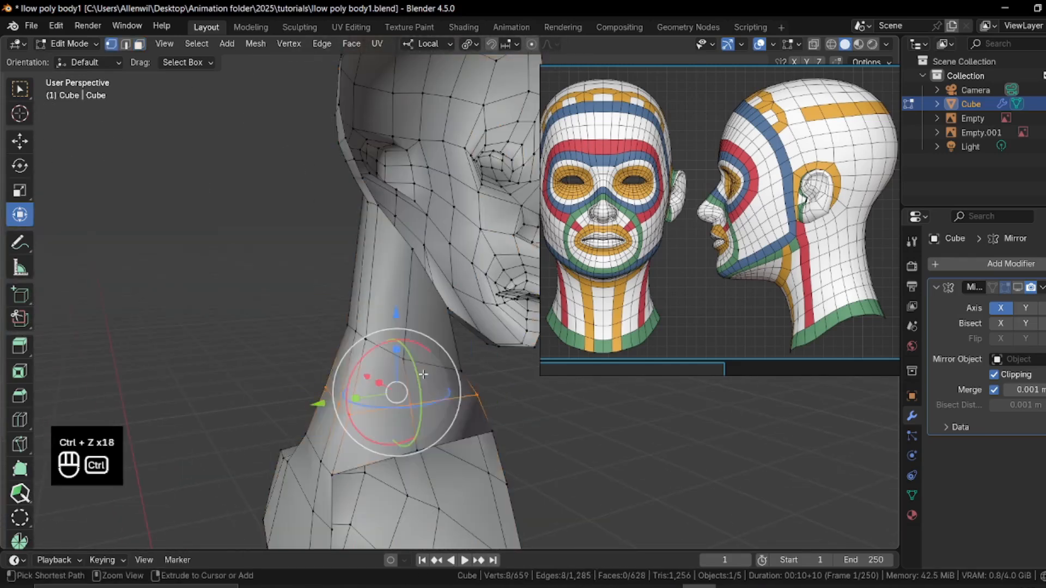
pyautogui.hotkey('ctrl', 'z')
pyautogui.hotkey('ctrl', 'z')
pyautogui.hotkey('ctrl', 'z')
pyautogui.hotkey('ctrl', 'z')
pyautogui.hotkey('ctrl', 'z')
pyautogui.hotkey('ctrl', 'z')
pyautogui.hotkey('ctrl', 'shift', 'z')
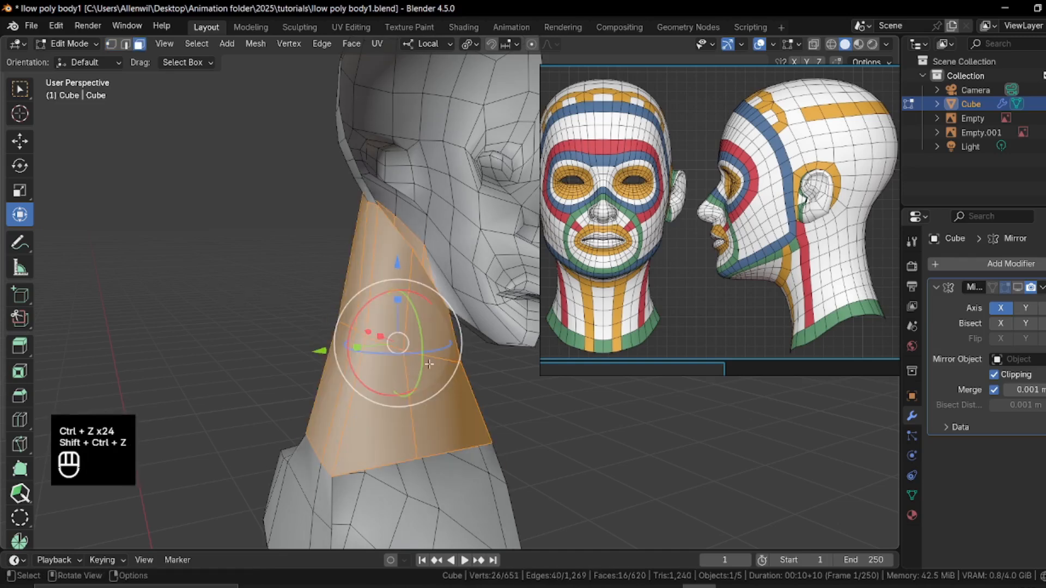
# Select the four internal faces inside the neck at the mirror plane and delete them.
pyautogui.moveTo(429, 364); pyautogui.dragTo(388, 357, button='middle')
pyautogui.press('3')
pyautogui.click(373, 322)
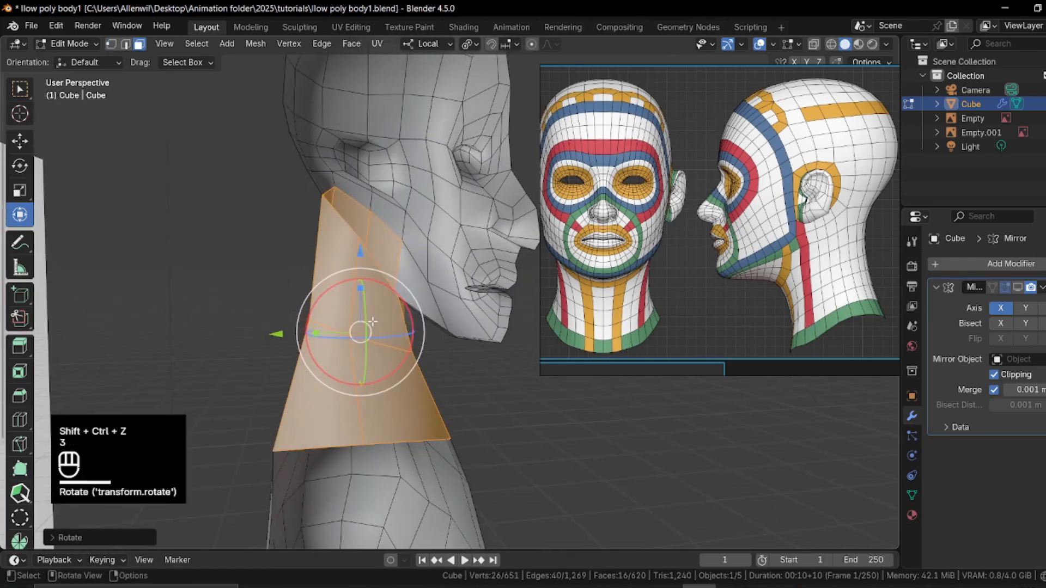
pyautogui.hotkey('ctrl', 'z')
pyautogui.press('3')
pyautogui.click(376, 318)
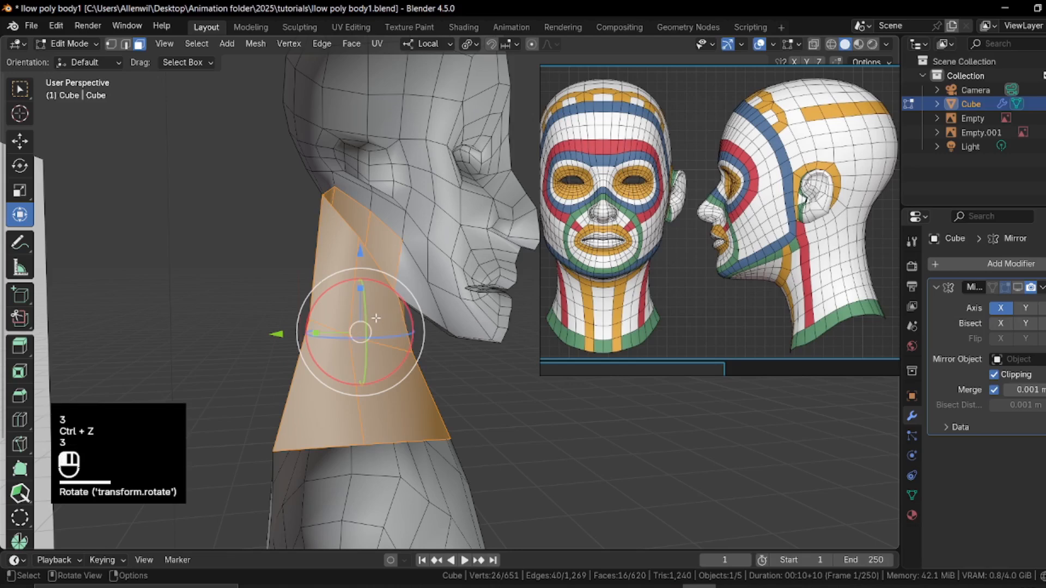
pyautogui.keyDown('shift'); pyautogui.click(376, 409); pyautogui.keyUp('shift')
pyautogui.keyDown('shift'); pyautogui.click(325, 406); pyautogui.keyUp('shift')
pyautogui.keyDown('shift'); pyautogui.click(333, 275); pyautogui.keyUp('shift')
pyautogui.moveTo(332, 275); pyautogui.dragTo(349, 341, button='middle')
pyautogui.press('x')
pyautogui.click(383, 292)
# Turn the Mirror modifier's Edit Mode display back on and view the neck from the front in Edit Mode.
pyautogui.press('KP_1')
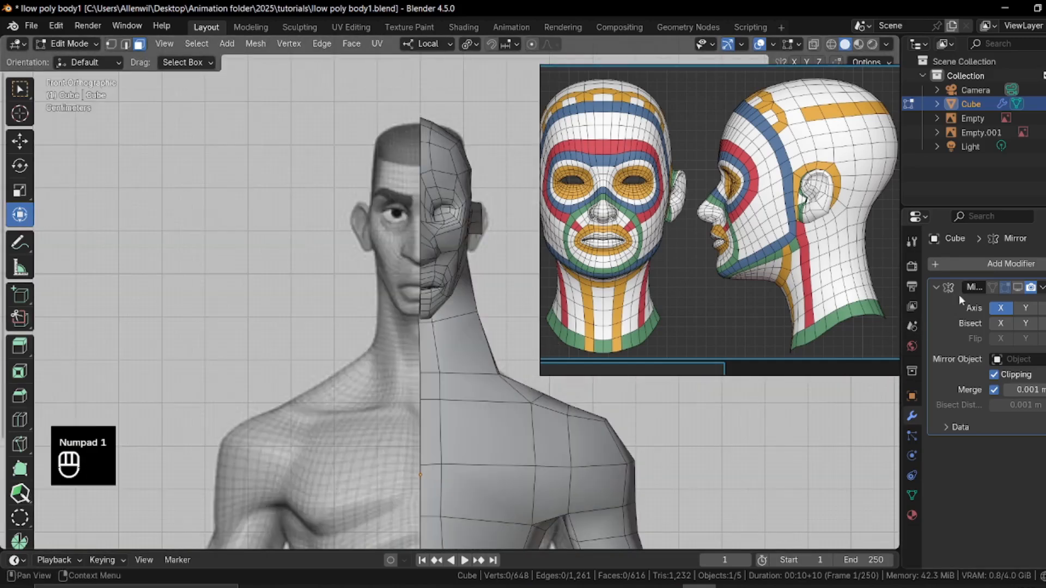
pyautogui.click(1024, 290)
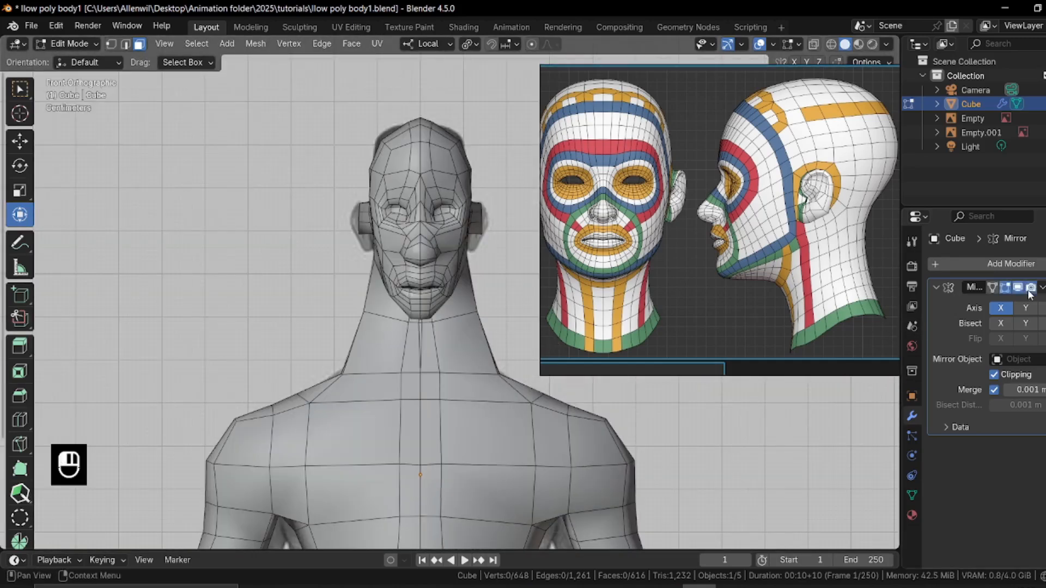
pyautogui.press('Tab')
pyautogui.scroll(4, 406, 331)
pyautogui.press('Tab')
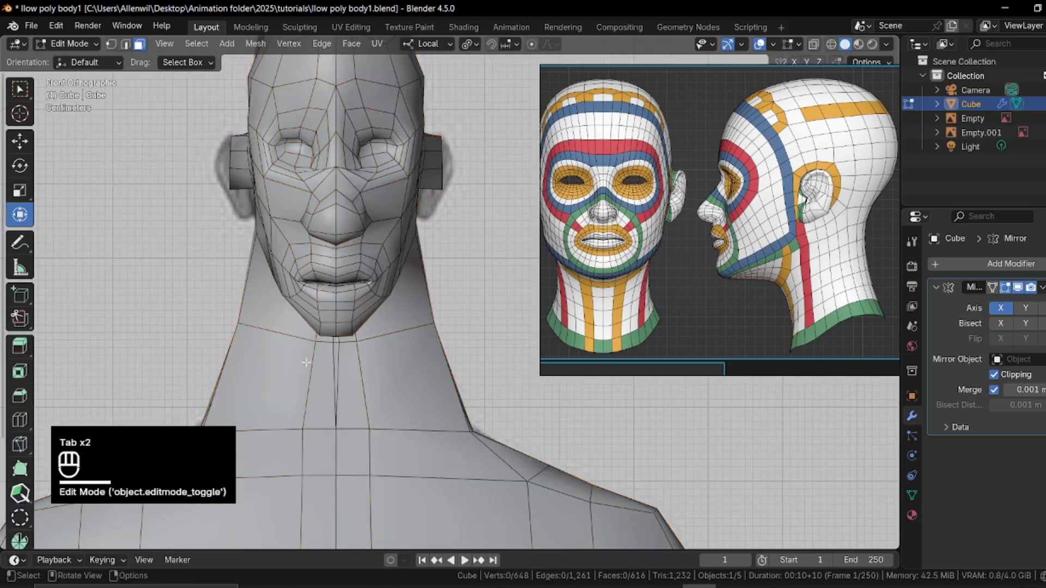
# Move the front neck vertex just below the chin along X onto the mirror centre line.
pyautogui.press('2')
pyautogui.keyDown('alt'); pyautogui.click(337, 353); pyautogui.keyUp('alt')
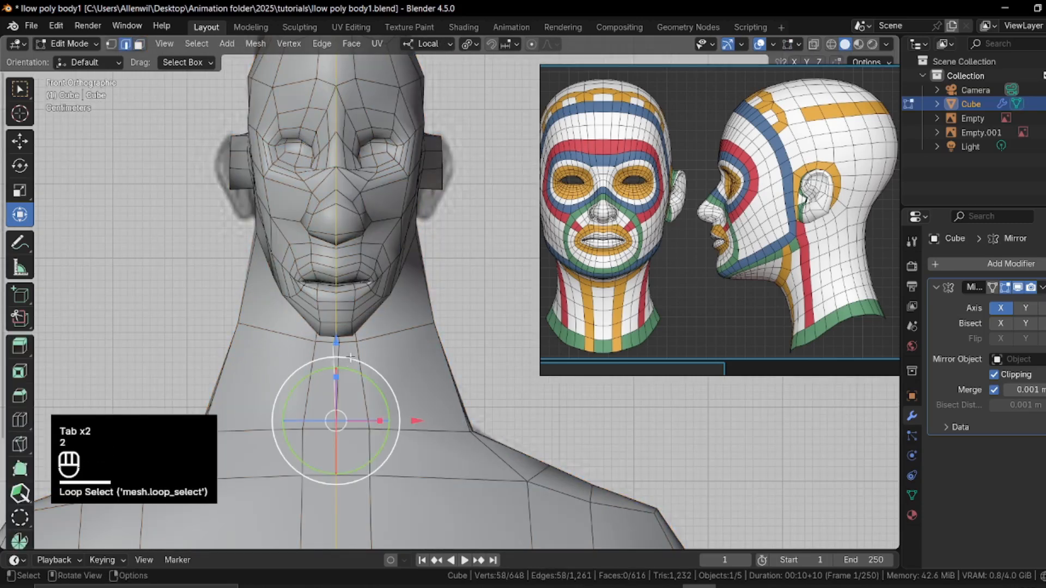
pyautogui.press('1')
pyautogui.moveTo(325, 363); pyautogui.dragTo(301, 288, button='middle')
pyautogui.click(304, 300)
pyautogui.moveTo(382, 322); pyautogui.dragTo(486, 344)
pyautogui.moveTo(381, 261); pyautogui.dragTo(385, 305, button='middle')
pyautogui.scroll(-4, 386, 305)
pyautogui.moveTo(386, 305); pyautogui.dragTo(388, 322, button='middle')
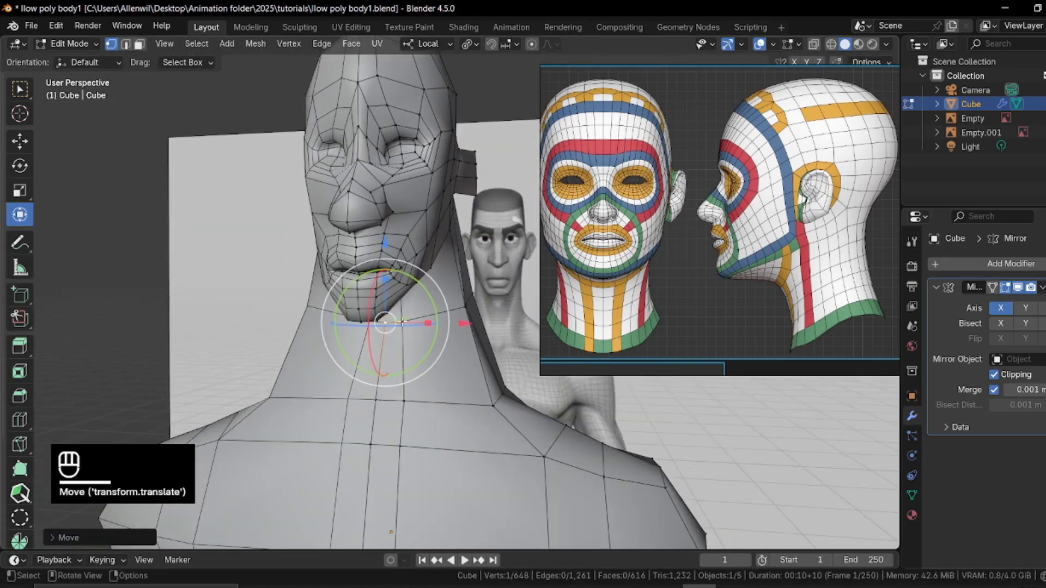
# Add a loop cut around the neck midway between chin and shoulders, and turn on X-ray in front view.
pyautogui.press('KP_1')
pyautogui.hotkey('ctrl', 'r')
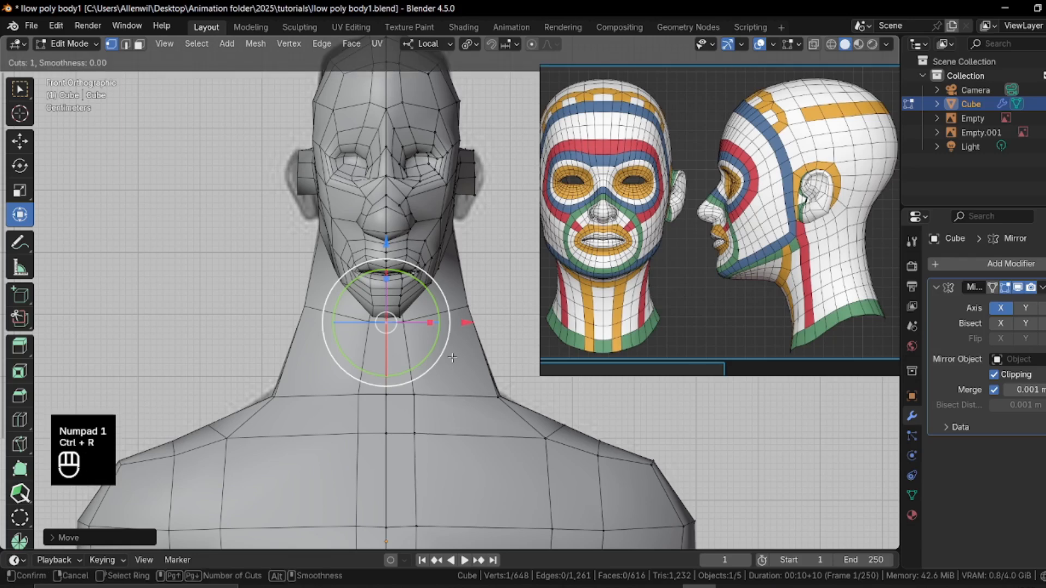
pyautogui.doubleClick(408, 355)
pyautogui.hotkey('alt', 'z')
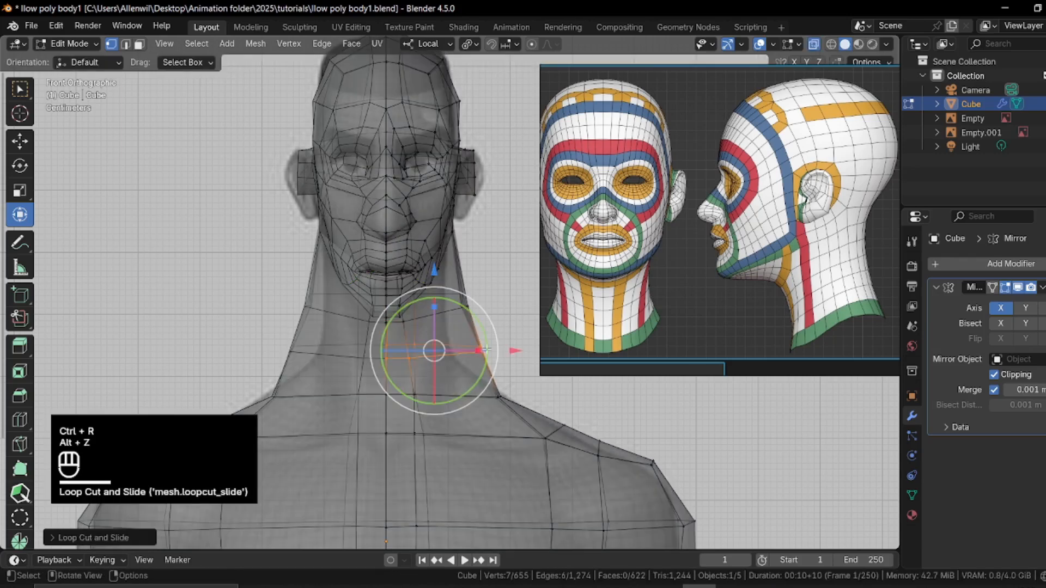
# Move the new loop's outer side vertices inward toward the neck outline in the front reference.
pyautogui.press('a')
pyautogui.press('a')
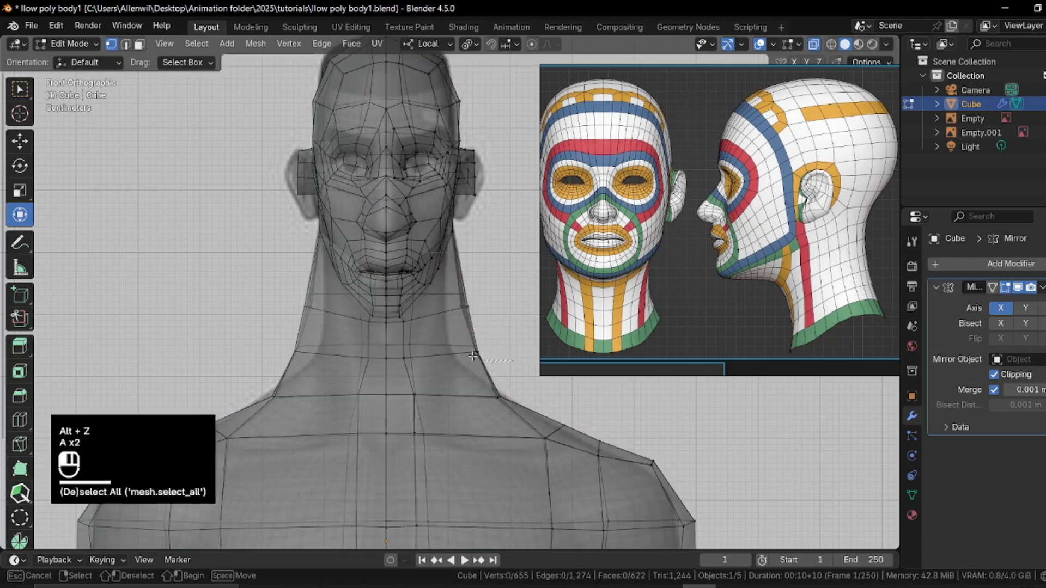
pyautogui.keyDown('shift'); pyautogui.moveTo(461, 357); pyautogui.dragTo(495, 344); pyautogui.keyUp('shift')
pyautogui.keyDown('shift'); pyautogui.moveTo(494, 344); pyautogui.dragTo(438, 357, button='middle'); pyautogui.keyUp('shift')
pyautogui.moveTo(501, 362); pyautogui.dragTo(466, 363)
# Move the outer side vertices of the upper neck loop slightly inward to fit the reference, and turn off X-ray.
pyautogui.press('a')
pyautogui.press('a')
pyautogui.moveTo(399, 300); pyautogui.dragTo(395, 298)
pyautogui.moveTo(466, 315); pyautogui.dragTo(461, 321)
pyautogui.hotkey('alt', 'z')
# Try rounding the selected upper neck side vertices with LoopTools Circle, and undo it.
pyautogui.moveTo(374, 303); pyautogui.dragTo(483, 325, button='middle')
pyautogui.rightClick(484, 325)
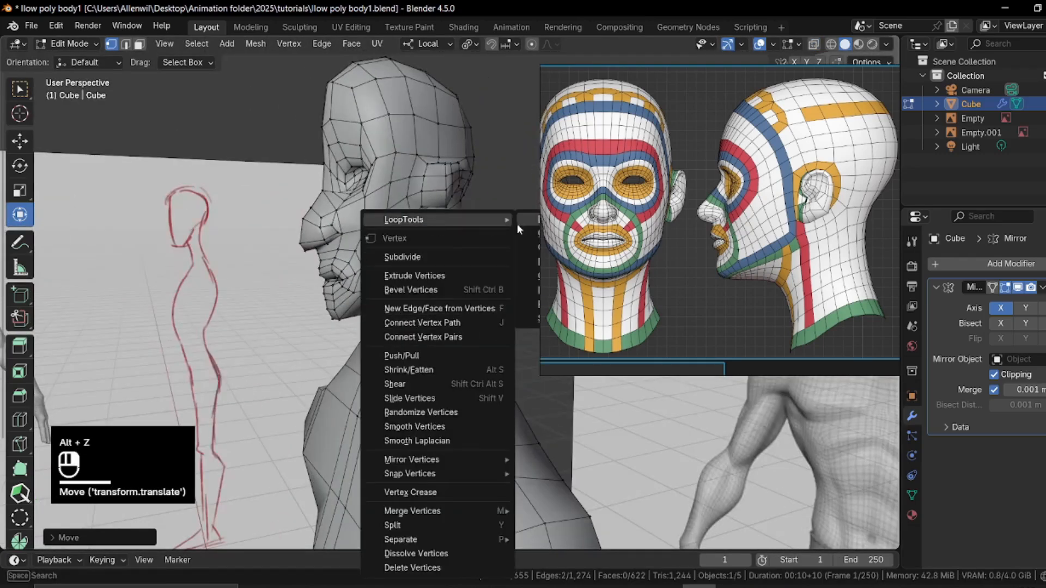
pyautogui.rightClick(245, 223)
pyautogui.click(322, 234)
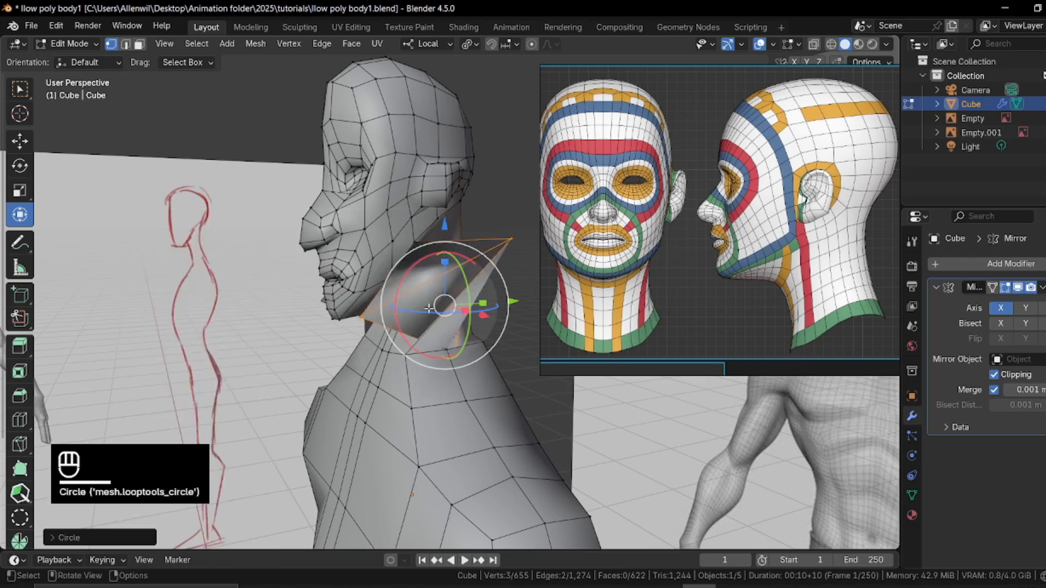
pyautogui.hotkey('ctrl', 'z')
# Switch the model to Sculpt Mode with the Grab brush for reshaping the side of the neck.
pyautogui.moveTo(412, 324); pyautogui.dragTo(399, 315, button='middle')
pyautogui.hotkey('ctrl', 'Tab')
pyautogui.click(400, 386)
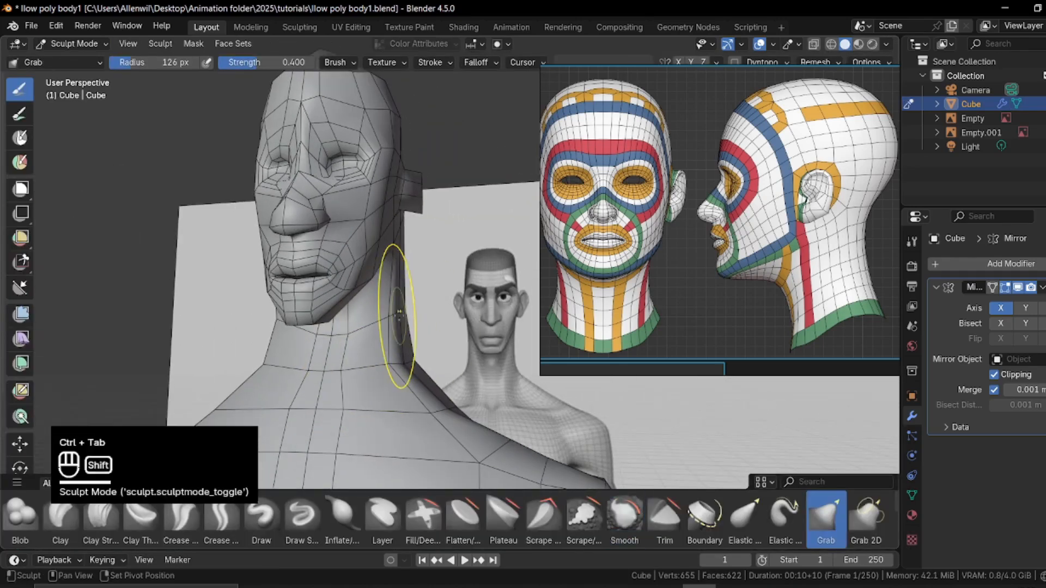
pyautogui.moveTo(424, 197)
pyautogui.keyDown('shift'); pyautogui.mouseDown(button='middle')
pyautogui.moveTo(379, 262)
pyautogui.moveTo(305, 284)
pyautogui.mouseUp(button='middle'); pyautogui.keyUp('shift')
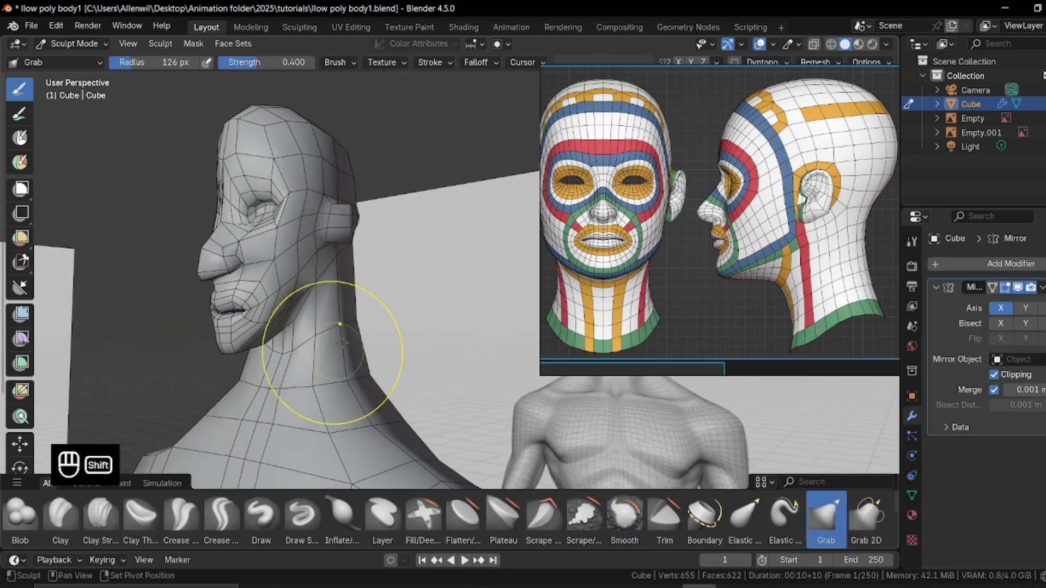